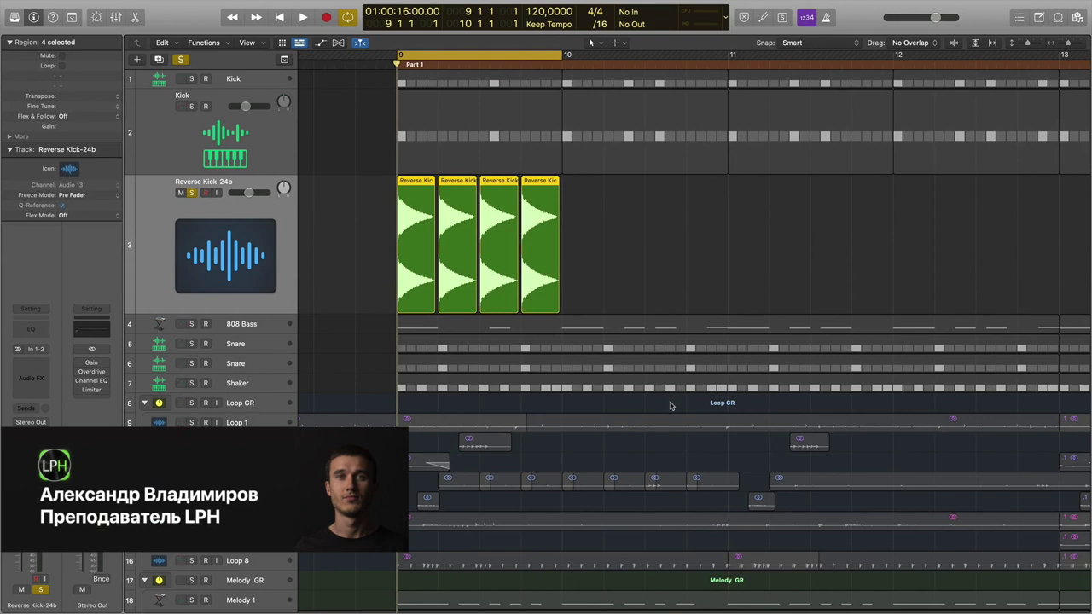
Look at the Kick track's sample in Quick Sampler, and return to the Reverse Kick-24b track's regions
key(super+Right)
key(super+Right)
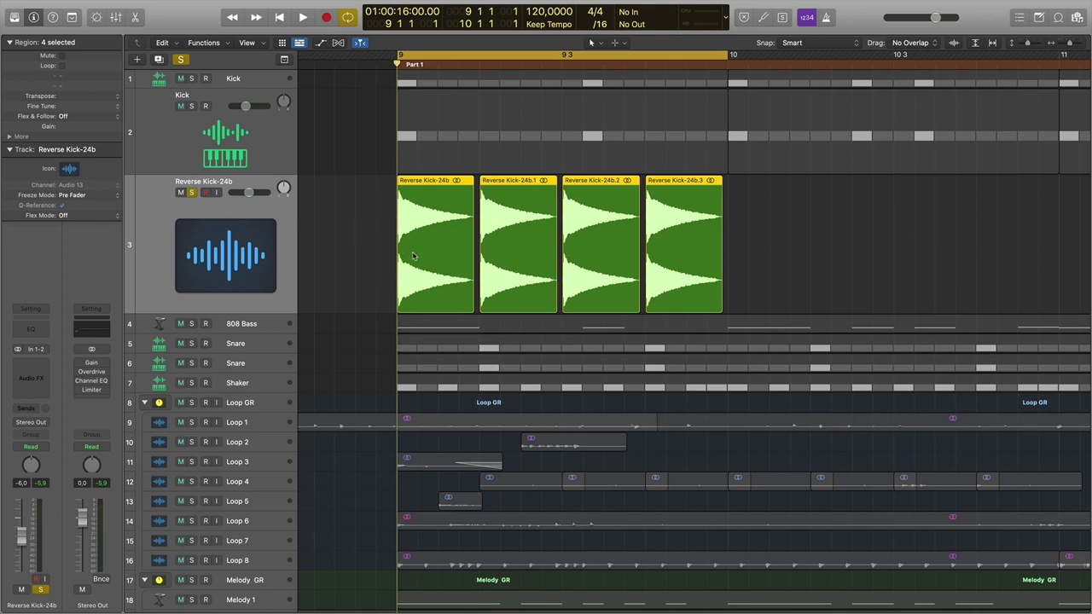
click(430, 105)
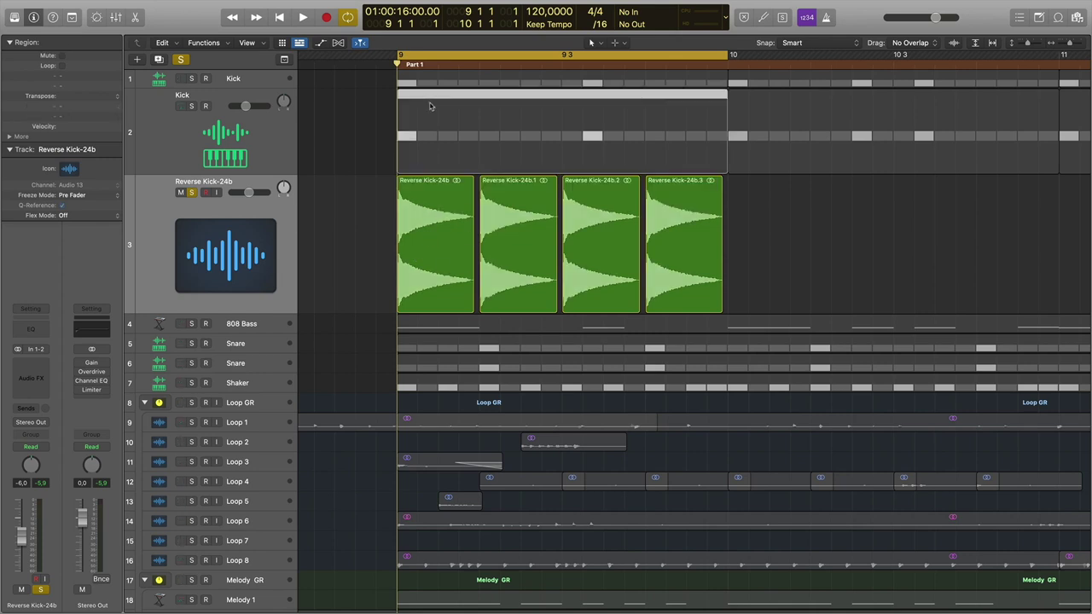
mouse_move(34, 354)
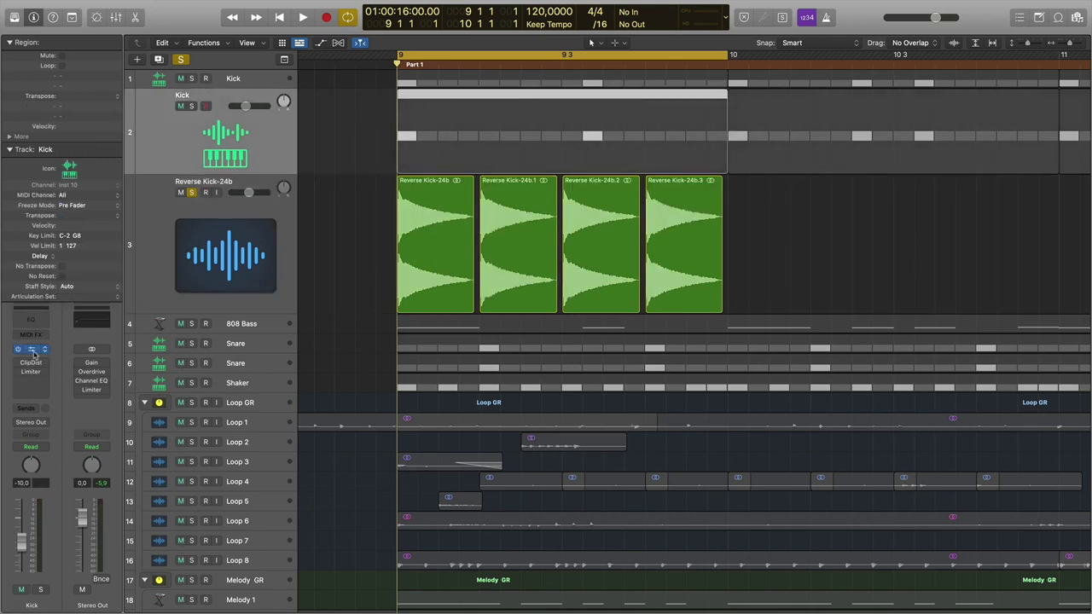
click(30, 348)
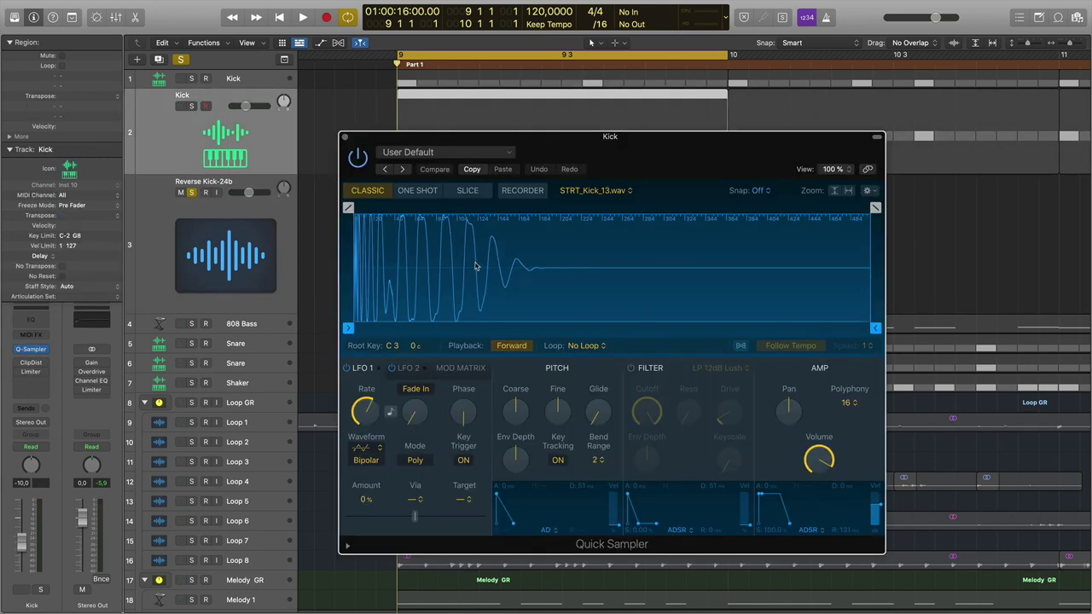
click(344, 139)
click(270, 186)
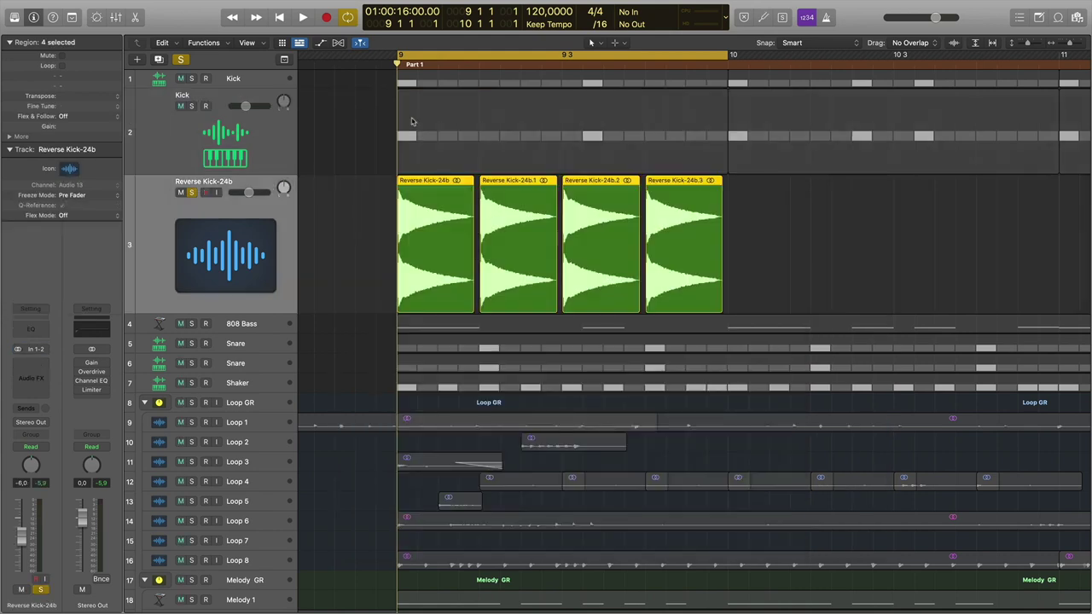
Select the bar 9 region on the top Kick track and play back the soloed Reverse Kick-24b regions
click(399, 82)
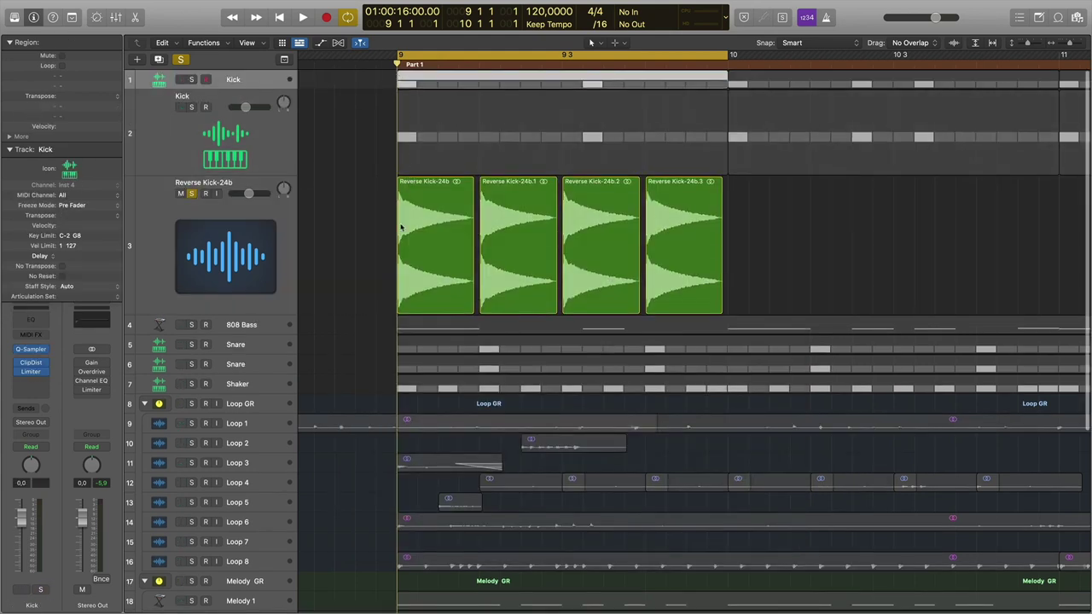
key(b)
key(space)
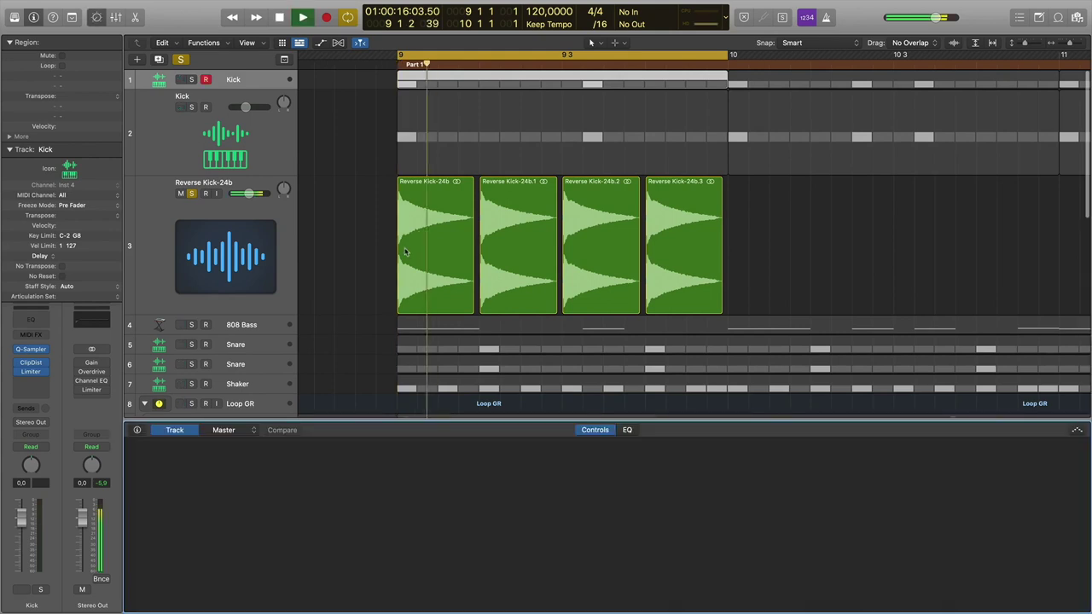
key(b)
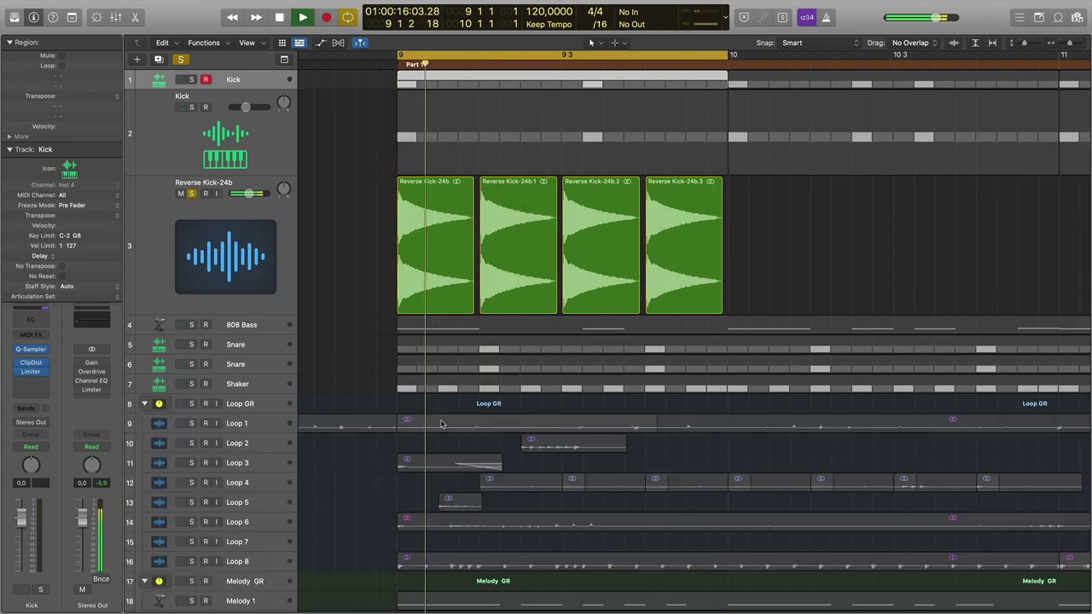
key(space)
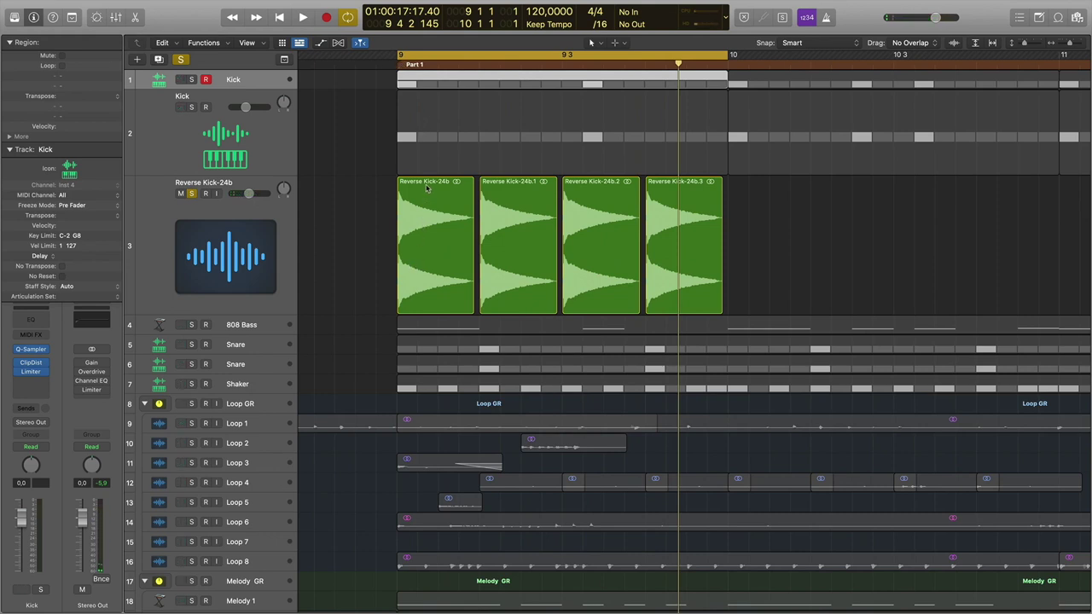
Shorten the cycle range to the first beat of bar 9, around the first Reverse Kick-24b region
scroll(598, 128, right, 1)
drag(722, 56, 472, 63)
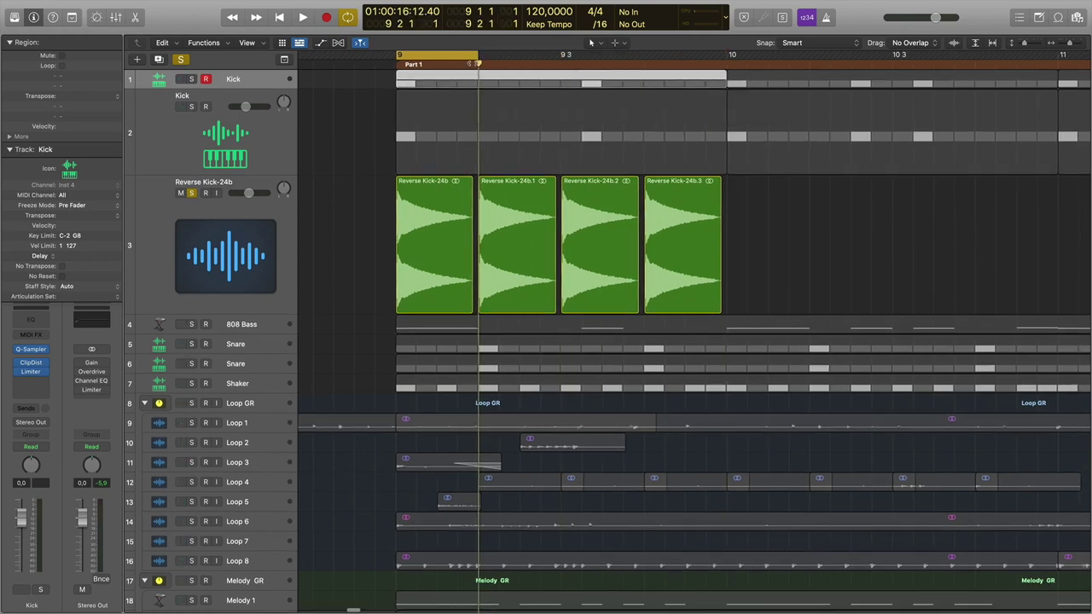
key(super+Right)
key(super+Right)
key(super+Right)
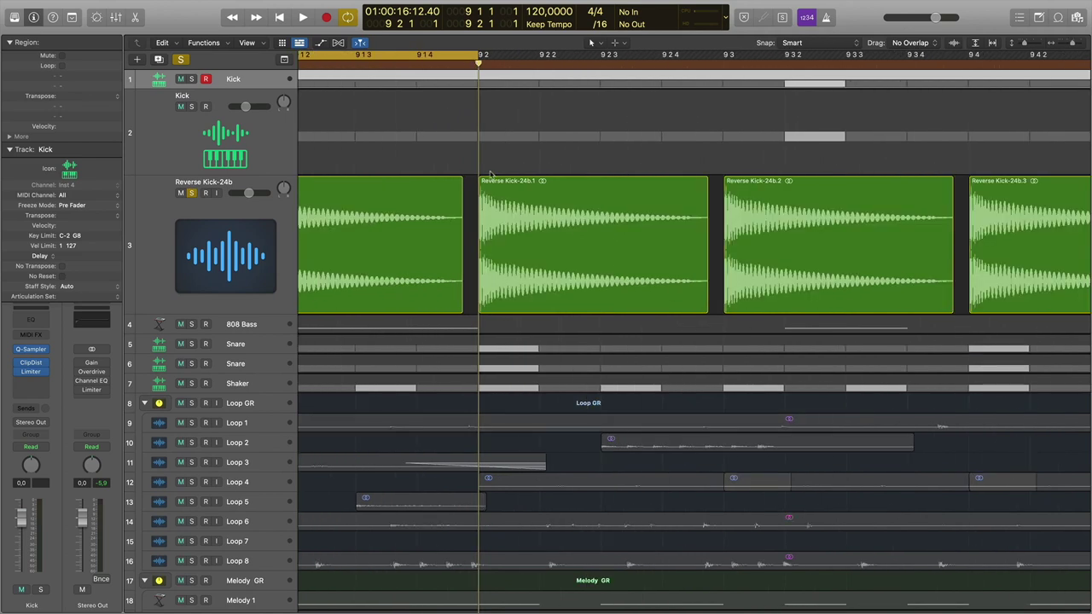
scroll(491, 174, left, 5)
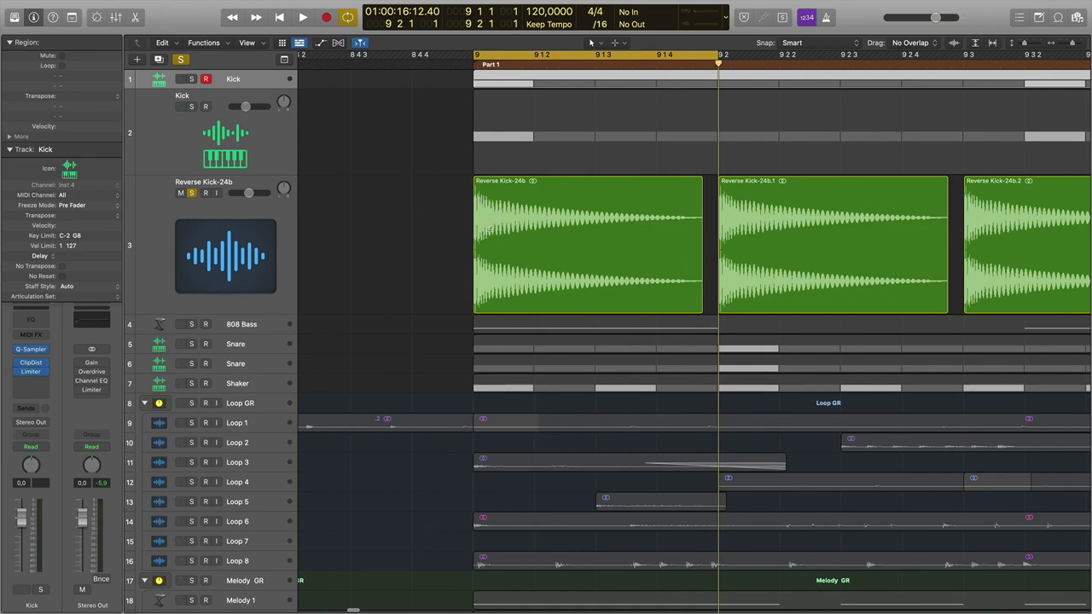
Split the short attack off the first Reverse Kick-24b region, delete the tail and play the attack alone
drag(476, 290, 491, 307)
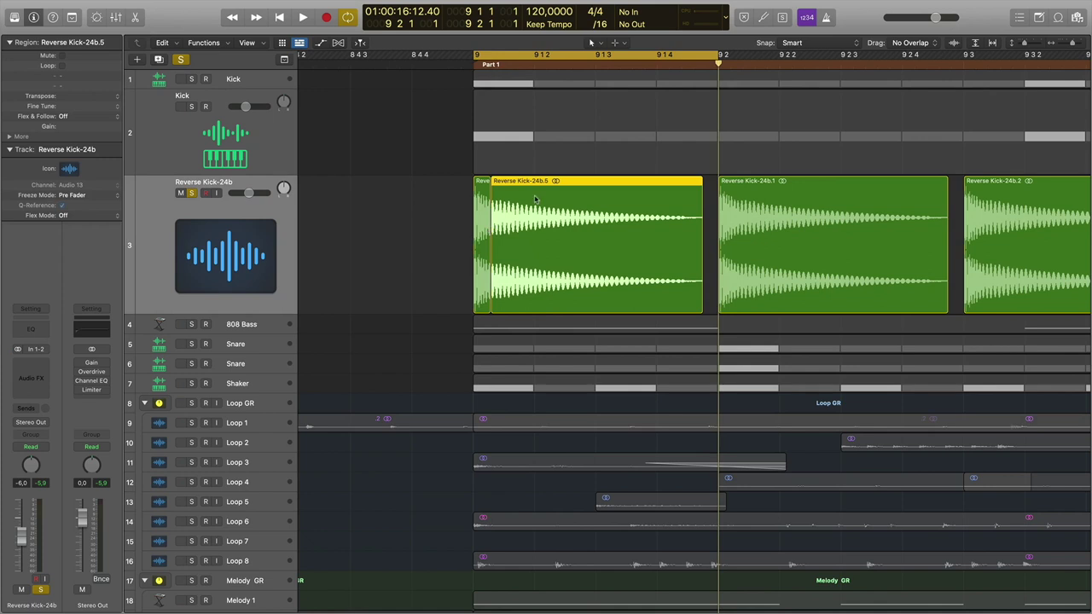
key(Delete)
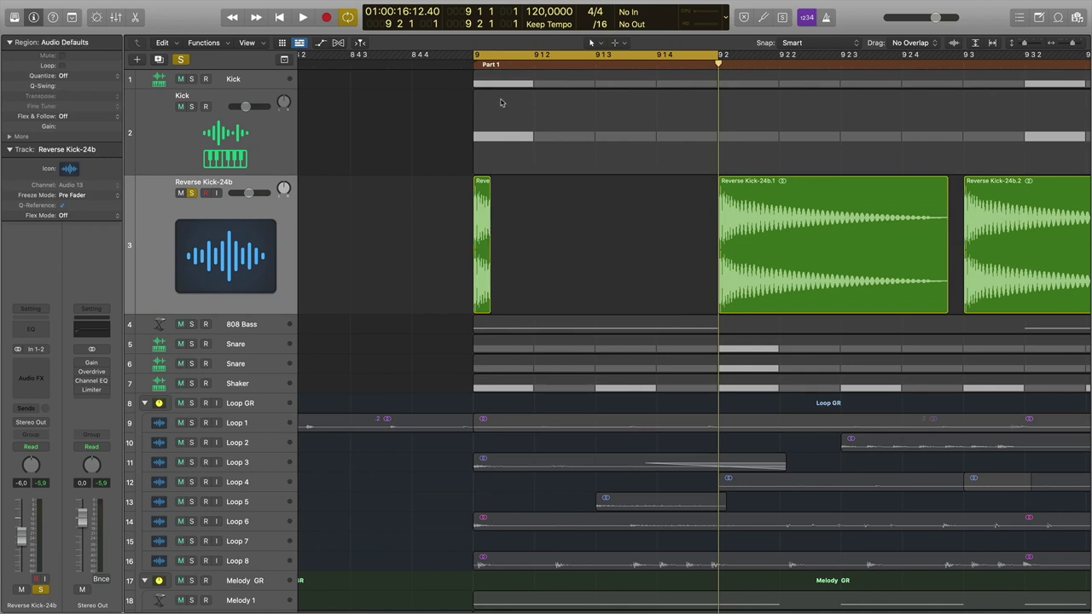
key(space)
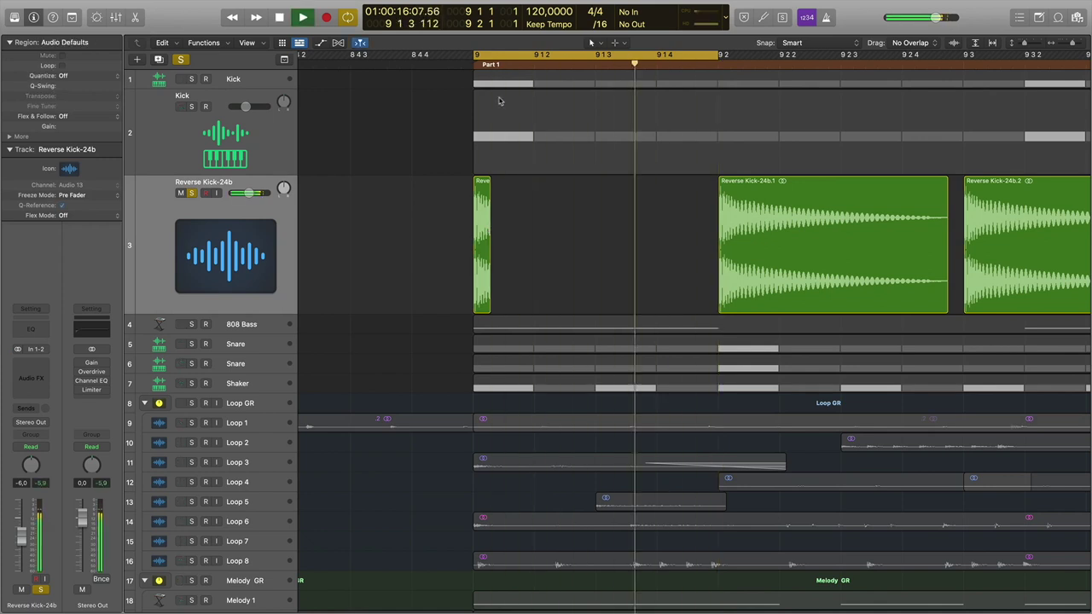
key(space)
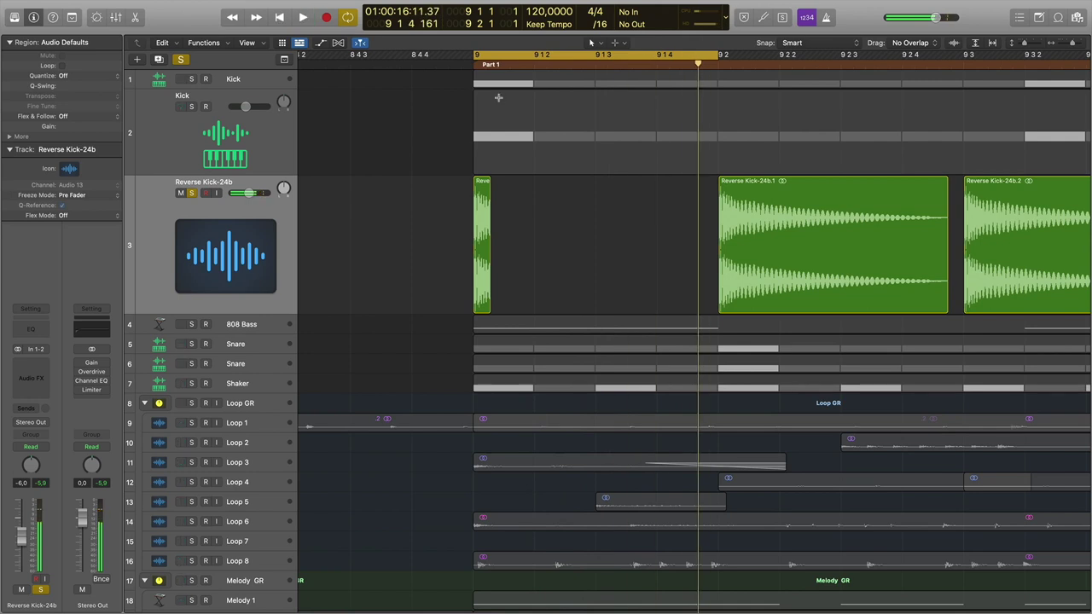
Undo the tail deletion, play the region without its attack piece, and bring the region's start back to bar 9
key(super+z)
click(483, 182)
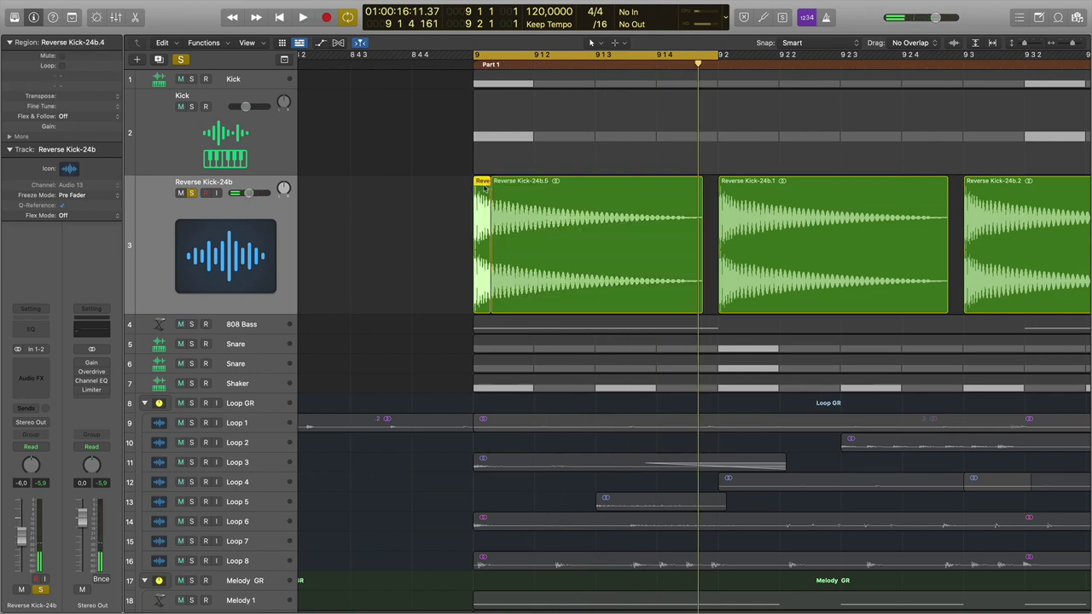
key(Delete)
key(space)
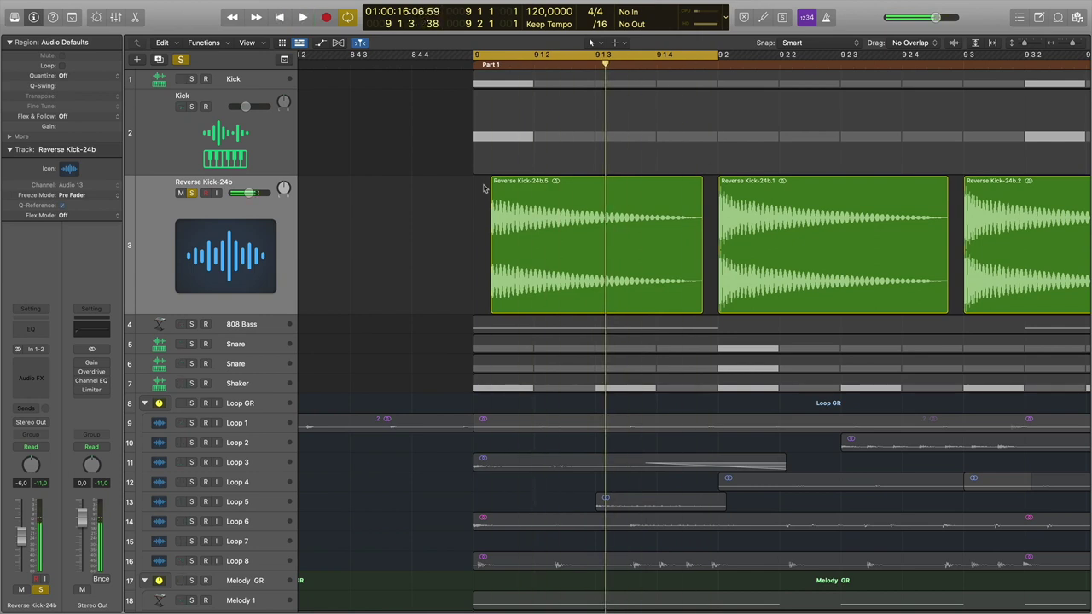
drag(483, 185, 474, 184)
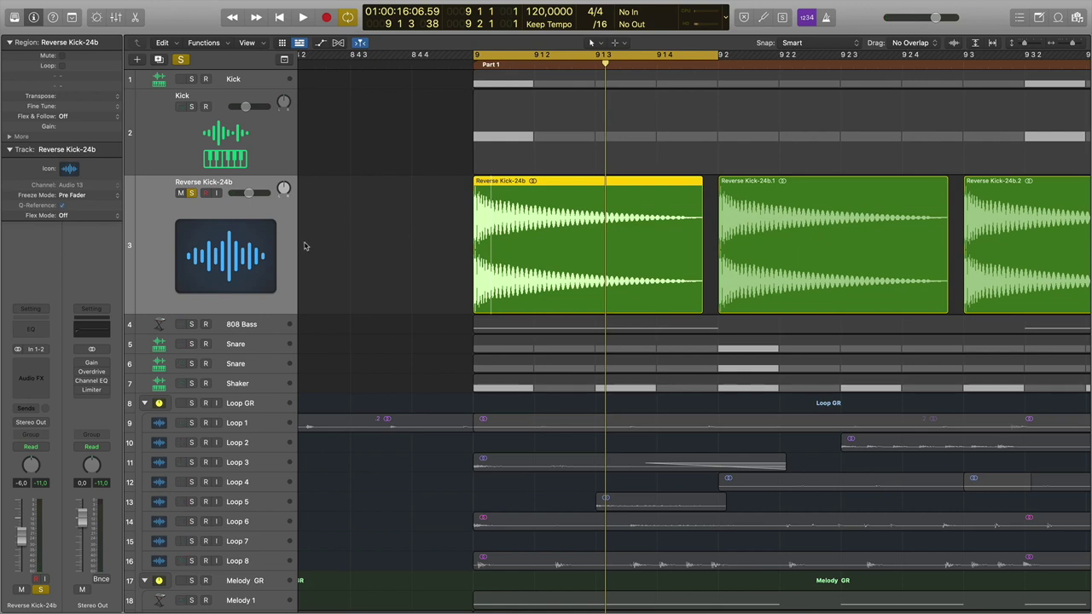
Insert a Channel EQ on the Reverse Kick-24b track and play the kick to examine its frequency spectrum
click(45, 365)
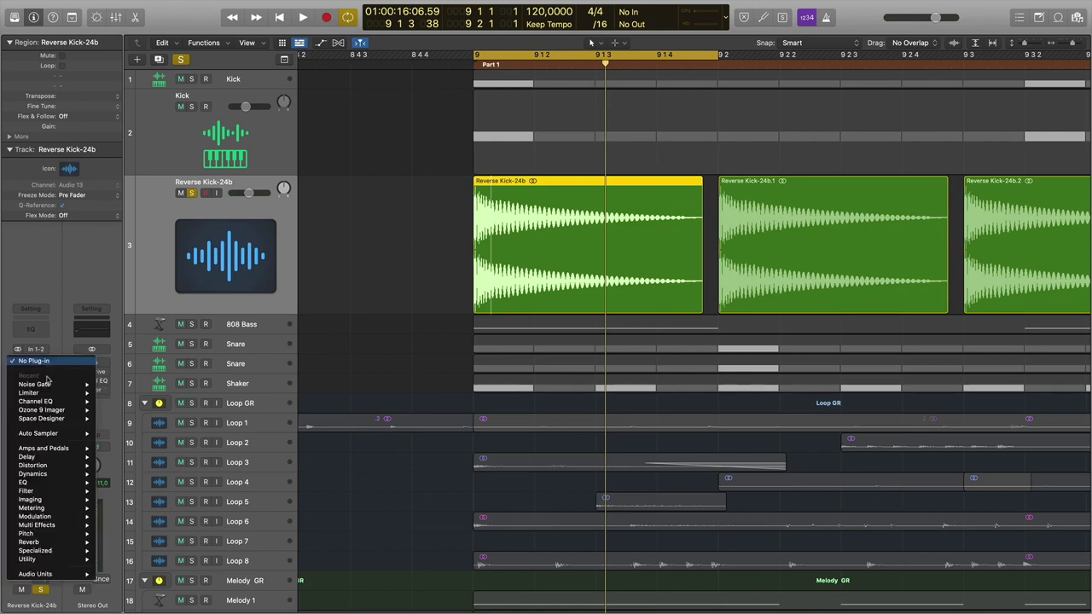
key(Escape)
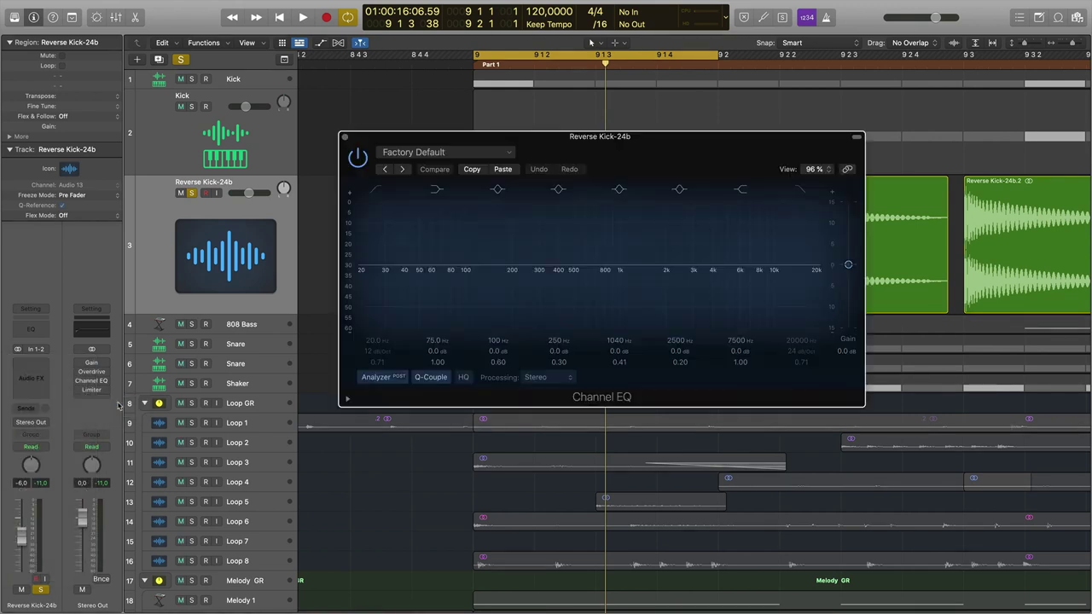
drag(568, 144, 524, 334)
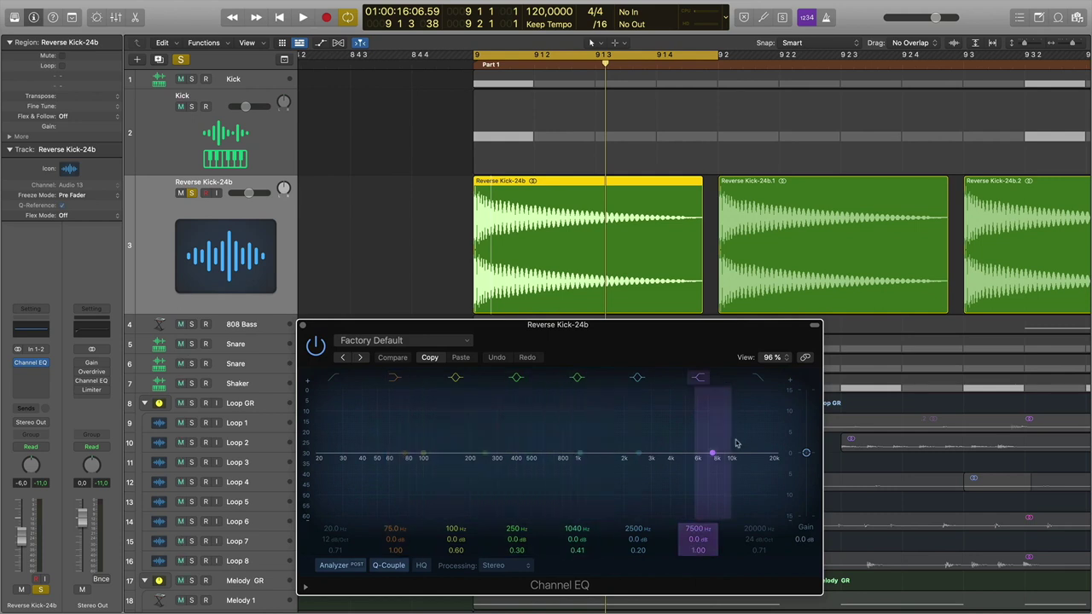
key(space)
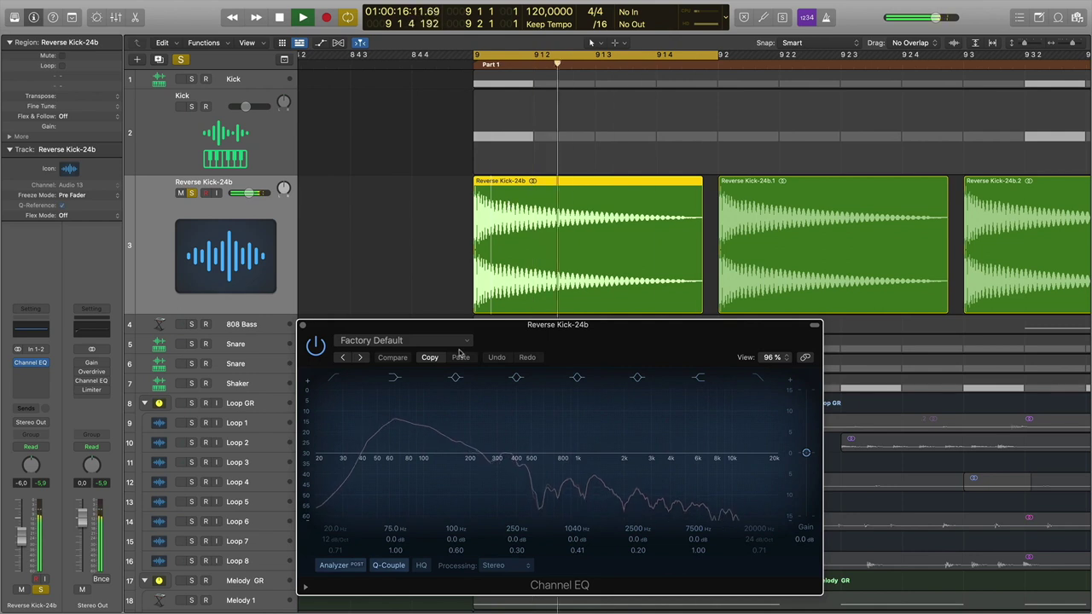
key(space)
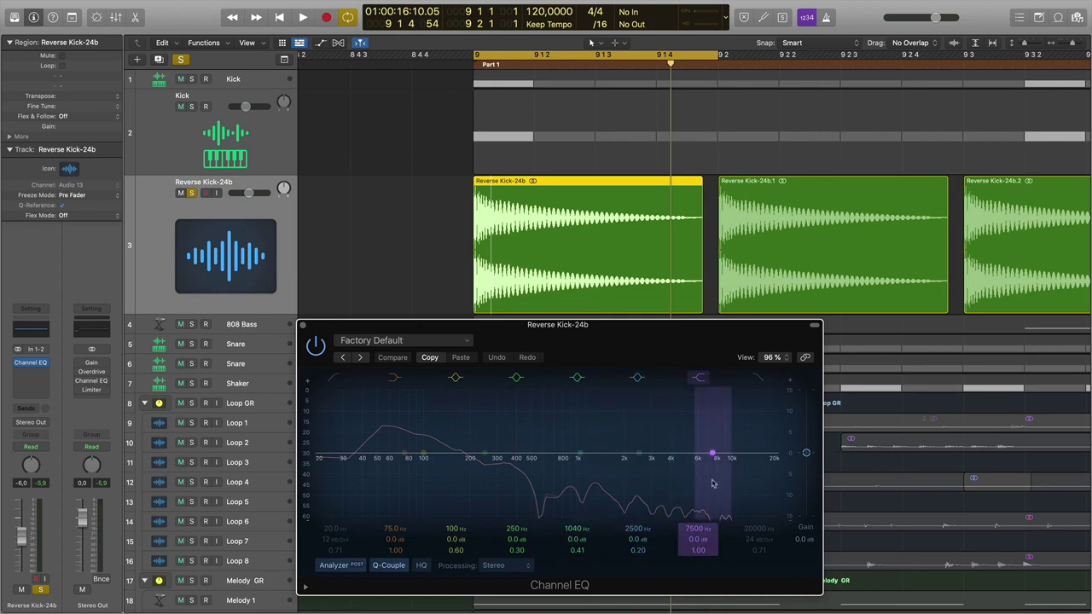
Enable the Channel EQ's low-cut band, raise its frequency to about 480 Hz and play the filtered kick
click(334, 384)
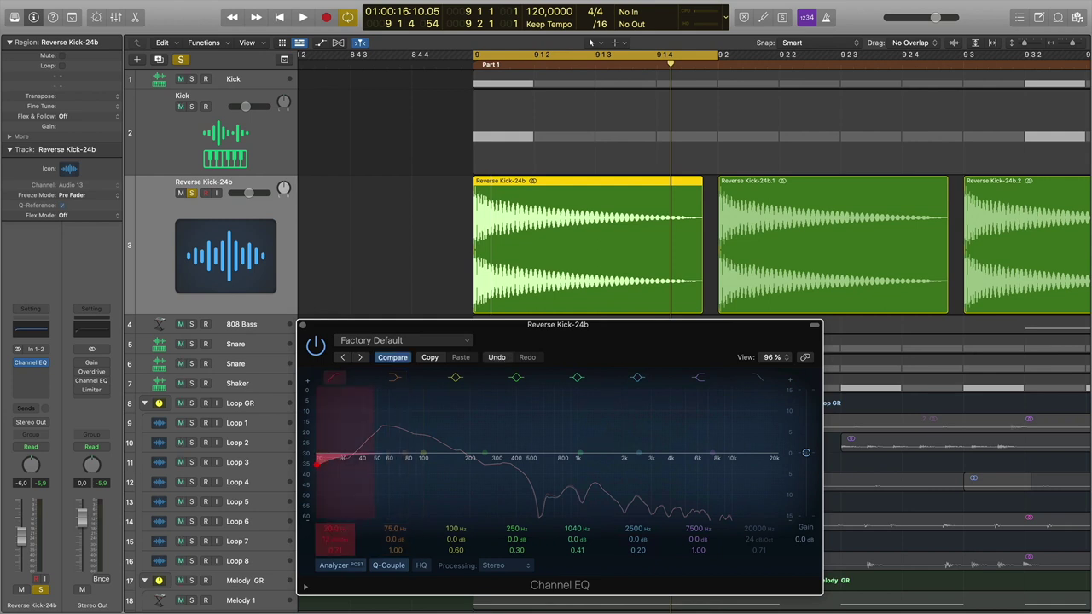
drag(331, 529, 332, 493)
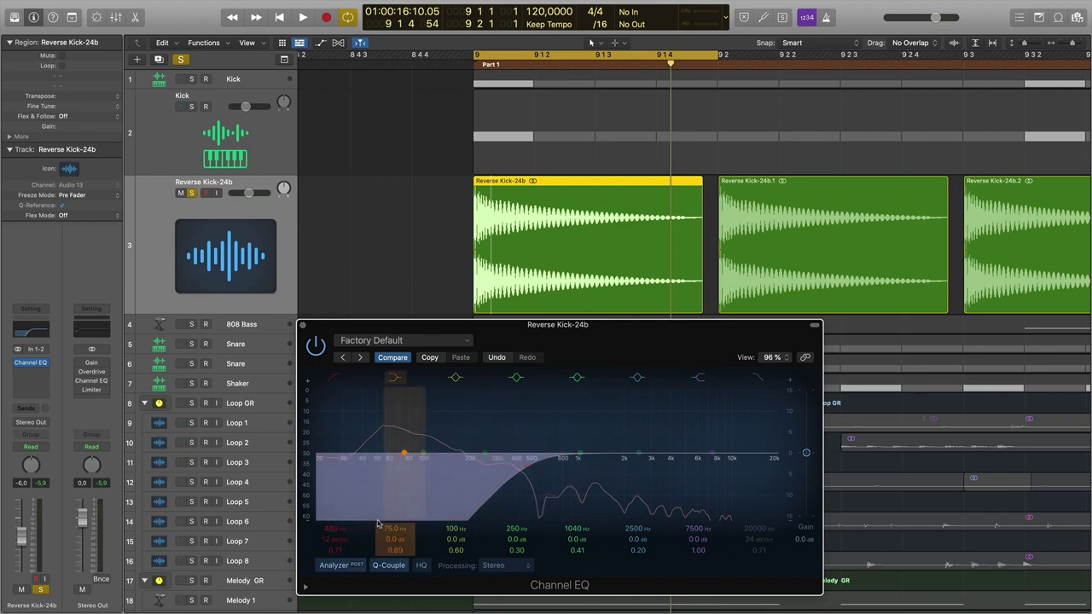
key(space)
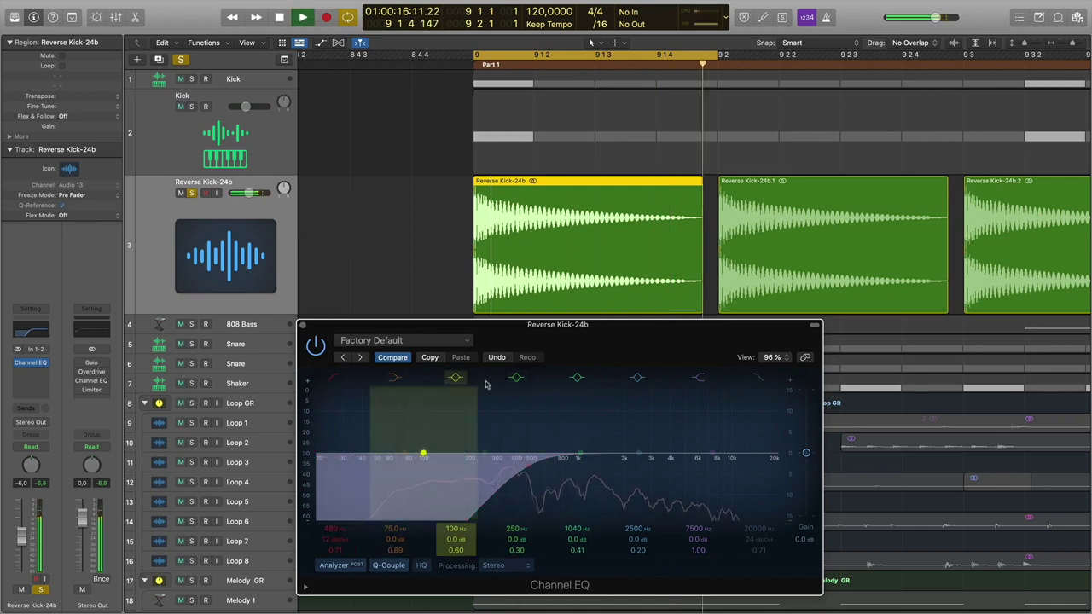
key(space)
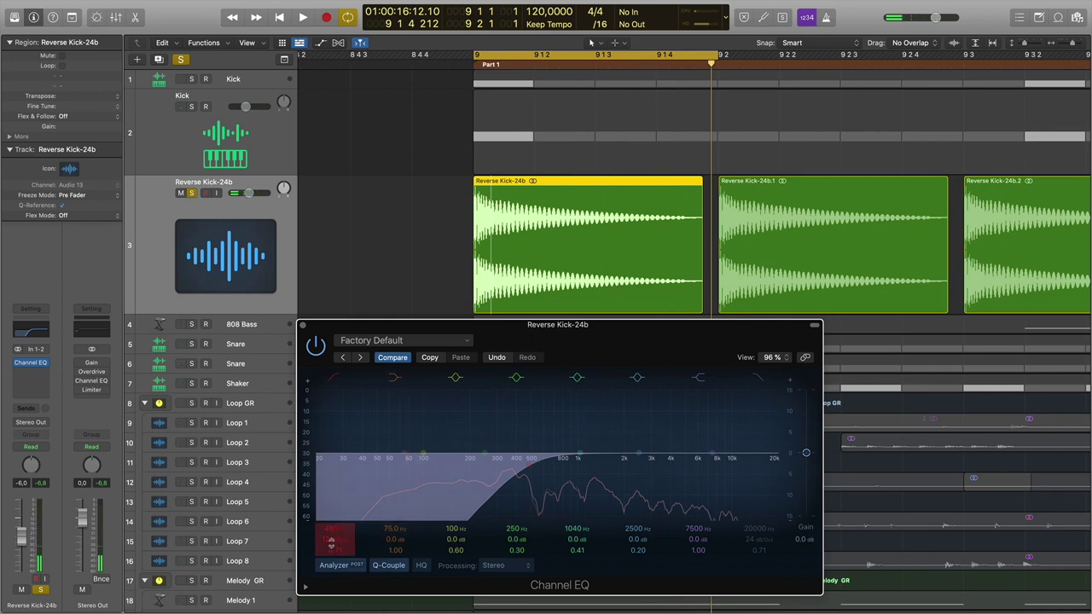
Reset the low-cut frequency to 20 Hz and remove the Channel EQ from the Reverse Kick-24b track
drag(333, 529, 333, 597)
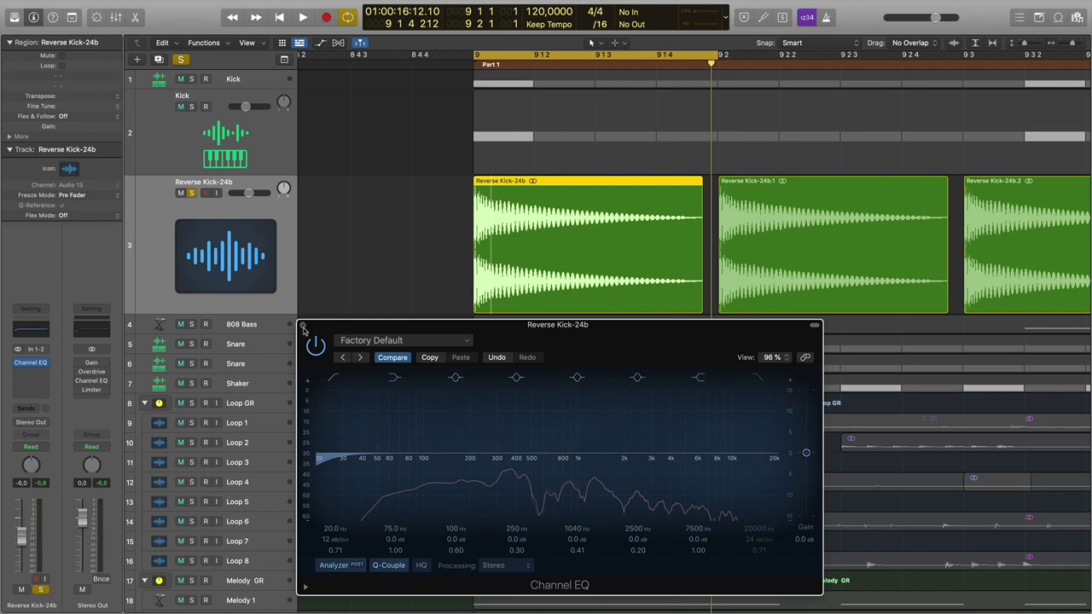
click(303, 325)
click(44, 364)
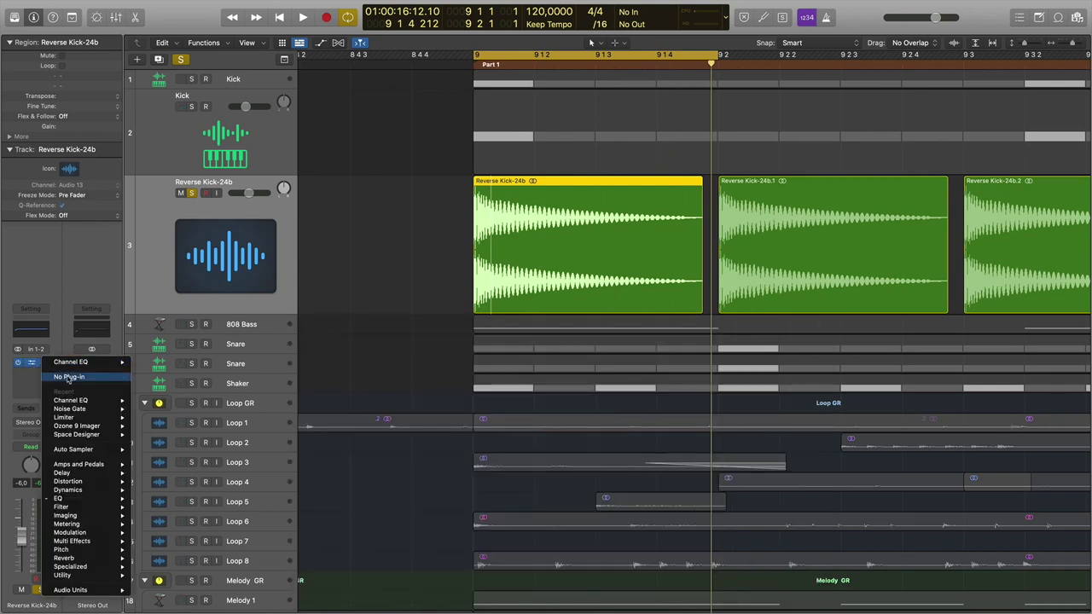
click(68, 376)
Place the playhead at bar 9 and extend the cycle range to bar 10, covering all four kick regions
click(476, 68)
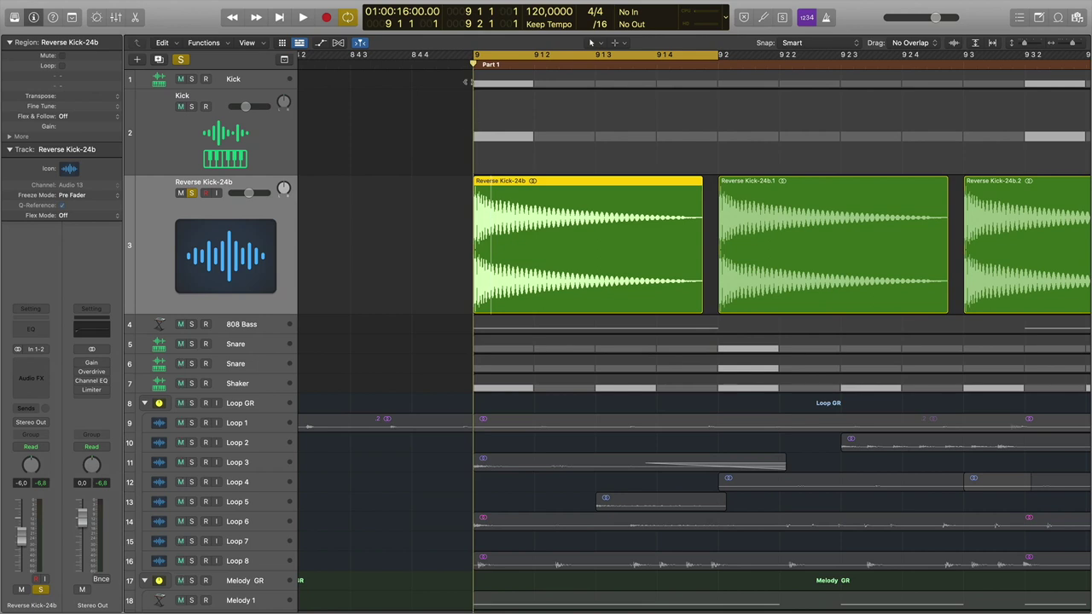
key(super+Left)
key(super+Left)
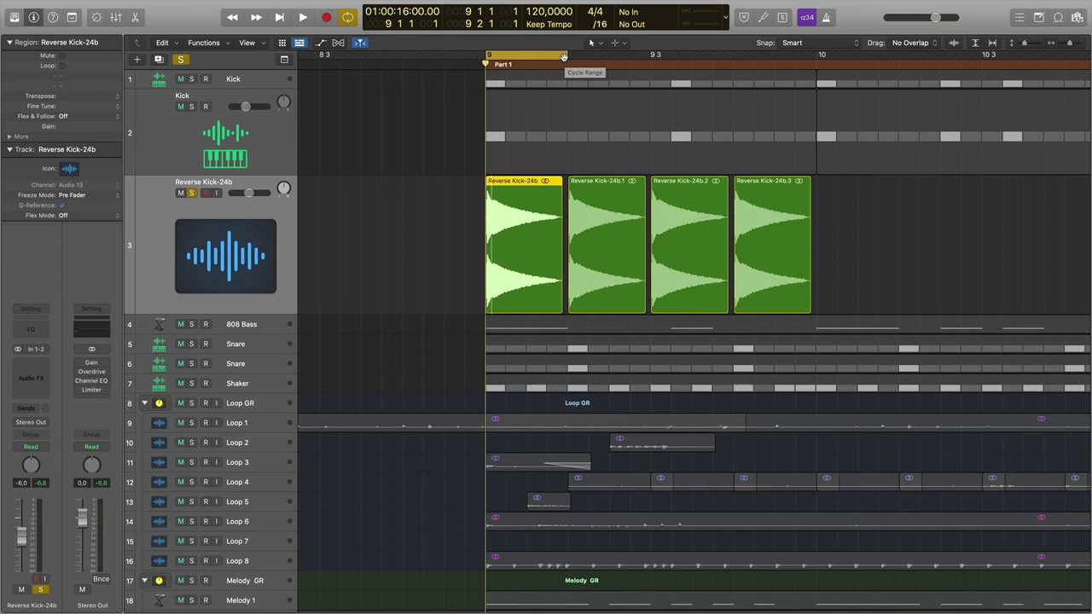
drag(565, 56, 816, 56)
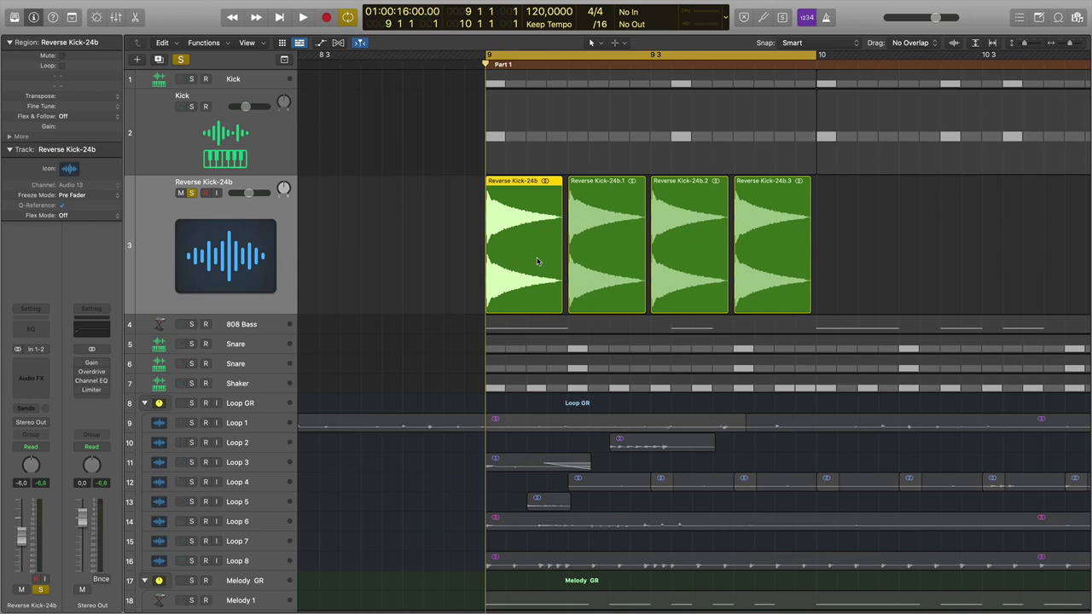
Insert a stereo Channel EQ on the Reverse Kick-24b track, set its 100 Hz band to +7.0 dB at 63.5 Hz, and start playback
click(48, 367)
mouse_move(49, 385)
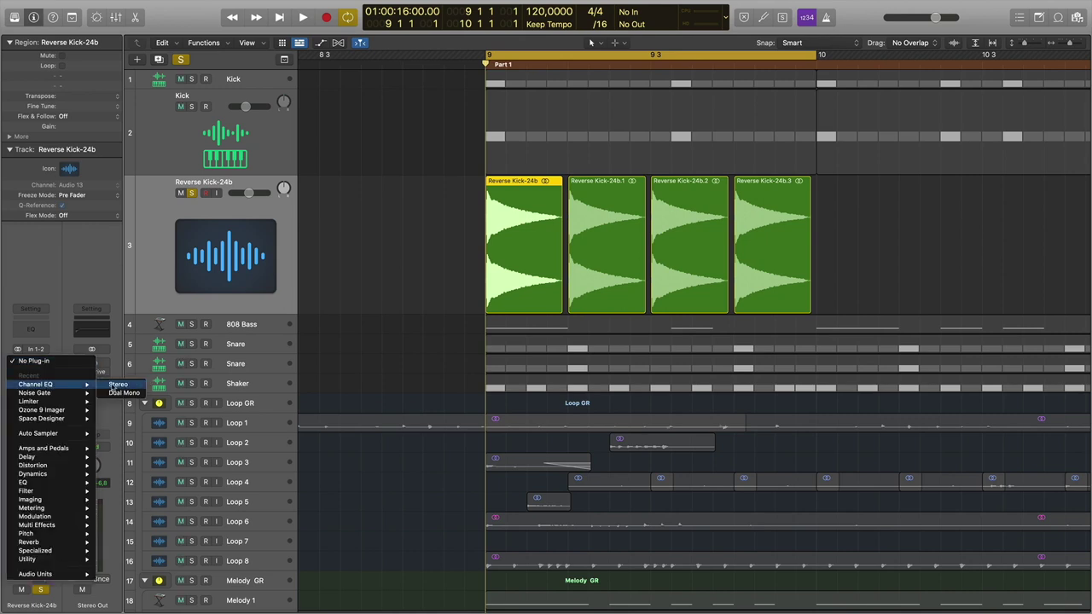
click(114, 384)
drag(561, 152, 524, 367)
drag(431, 475, 407, 449)
key(space)
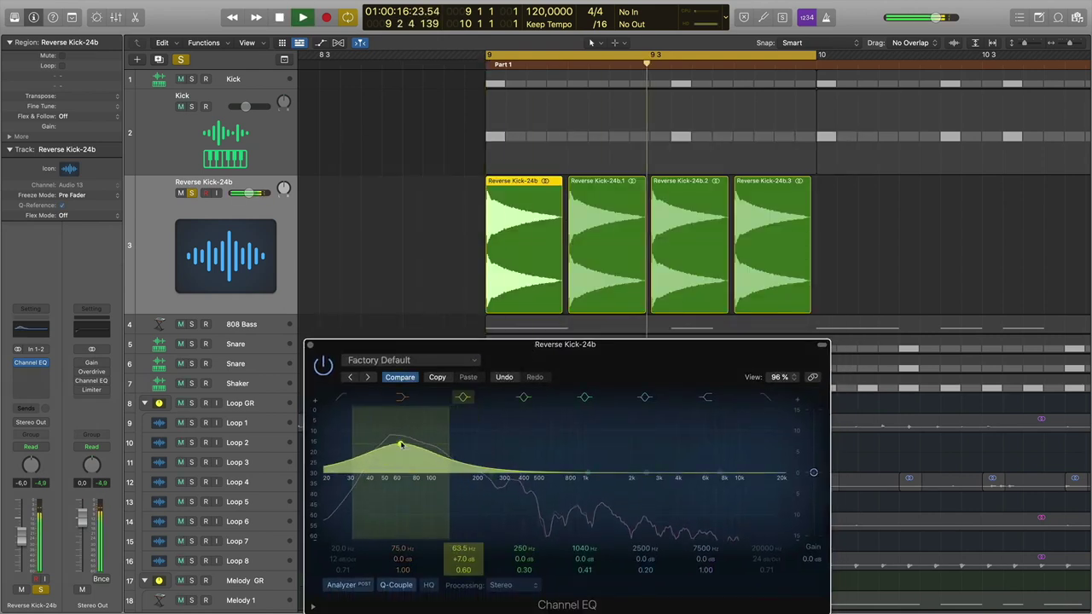
Lower the 63 Hz band's gain to +0.1 dB, stop playback and move the Channel EQ window slightly upward
mouse_move(409, 458)
mouse_down()
mouse_move(403, 499)
mouse_move(402, 447)
mouse_move(401, 473)
mouse_up()
key(space)
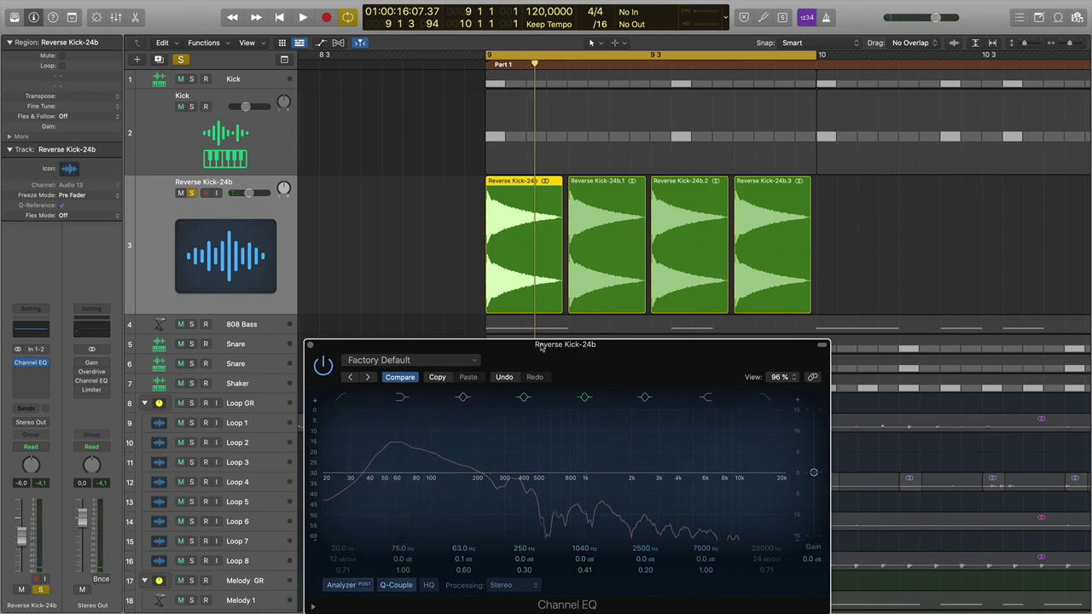
drag(537, 352, 536, 340)
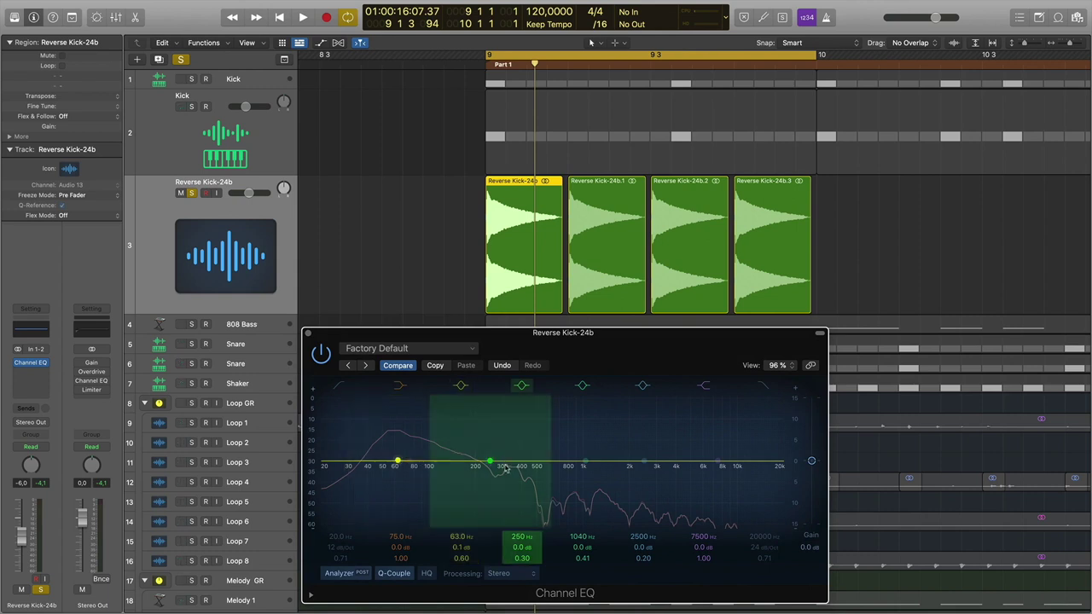
Cut the 250 Hz band by 2.7 dB at 350 Hz, set its Q to 0.64, and raise it to +6.0 dB at 318 Hz
drag(493, 467, 514, 477)
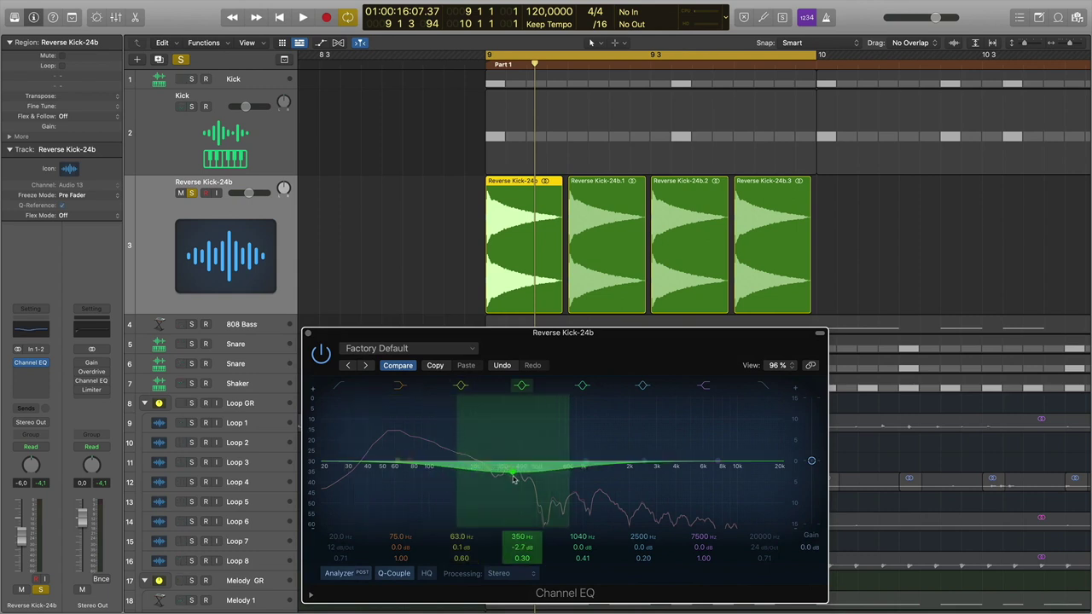
scroll(514, 478, up, 3)
scroll(514, 478, up, 1)
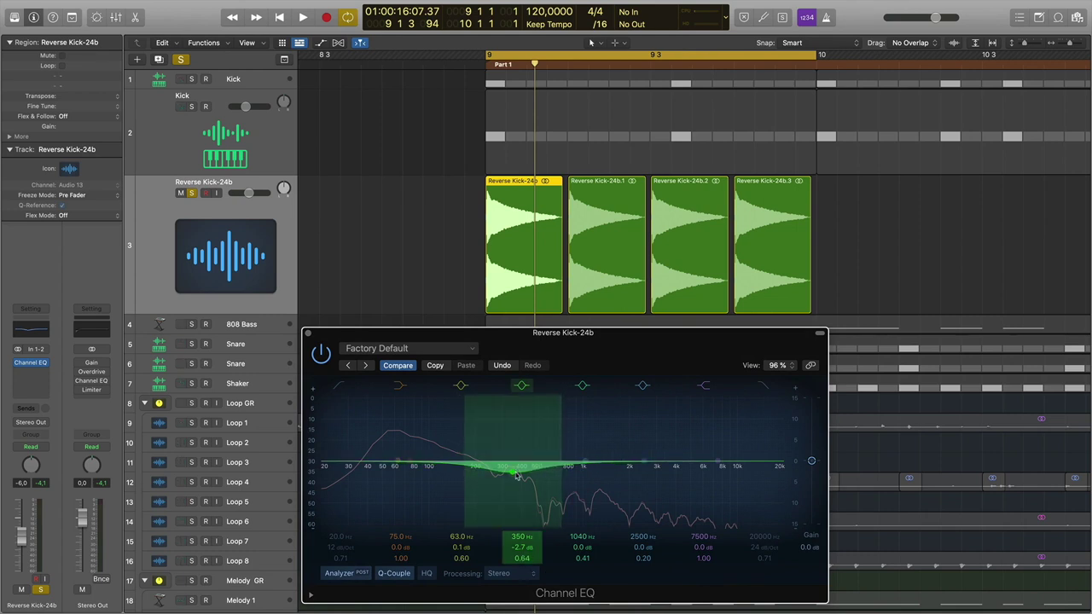
mouse_move(514, 477)
mouse_down()
mouse_move(502, 476)
mouse_move(524, 478)
mouse_move(509, 465)
mouse_move(507, 432)
mouse_up()
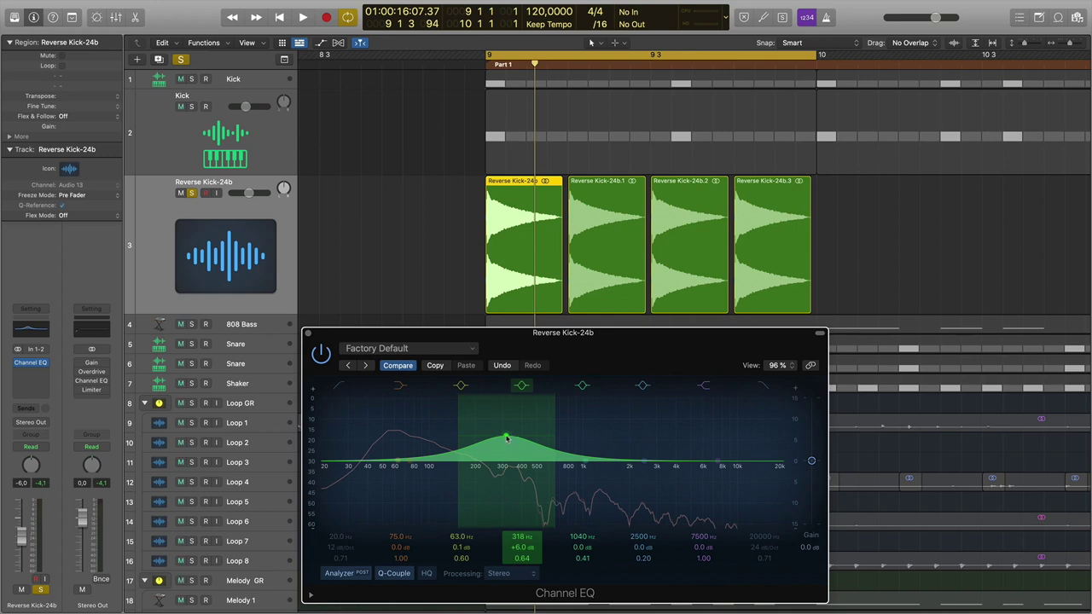
Play the kick, pull the boosted low-mid band down to about -5.8 dB at 340 Hz, and compare it with the EQ bypassed
key(space)
drag(506, 439, 510, 500)
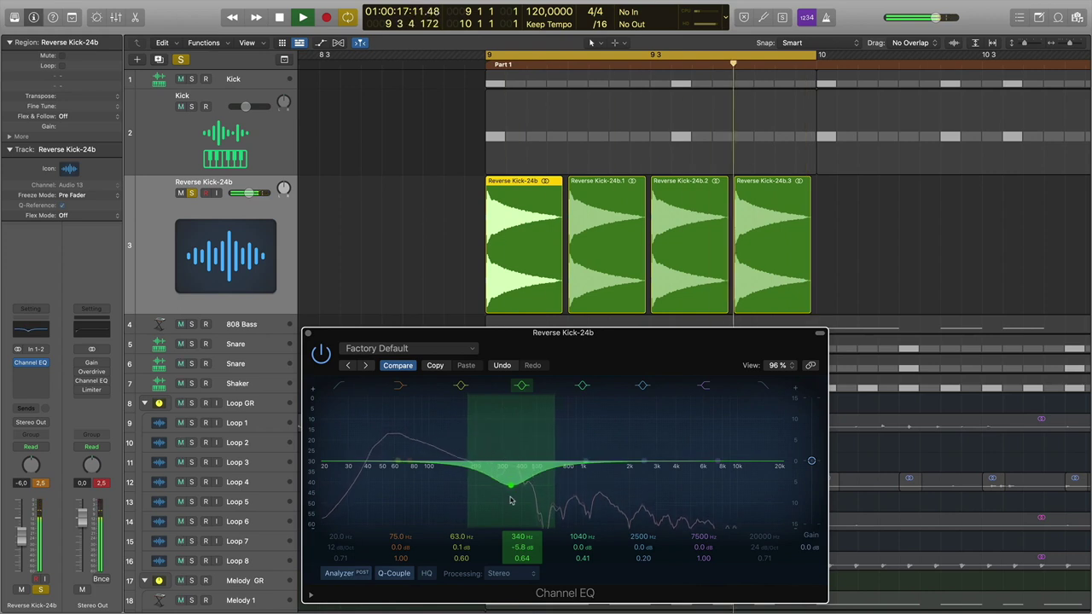
click(321, 354)
click(320, 354)
Deepen the 340 Hz cut to -8.3 dB with Q 0.25, compare it with the EQ bypassed, and stop playback
mouse_move(512, 490)
mouse_down()
mouse_move(511, 502)
mouse_move(510, 492)
mouse_up()
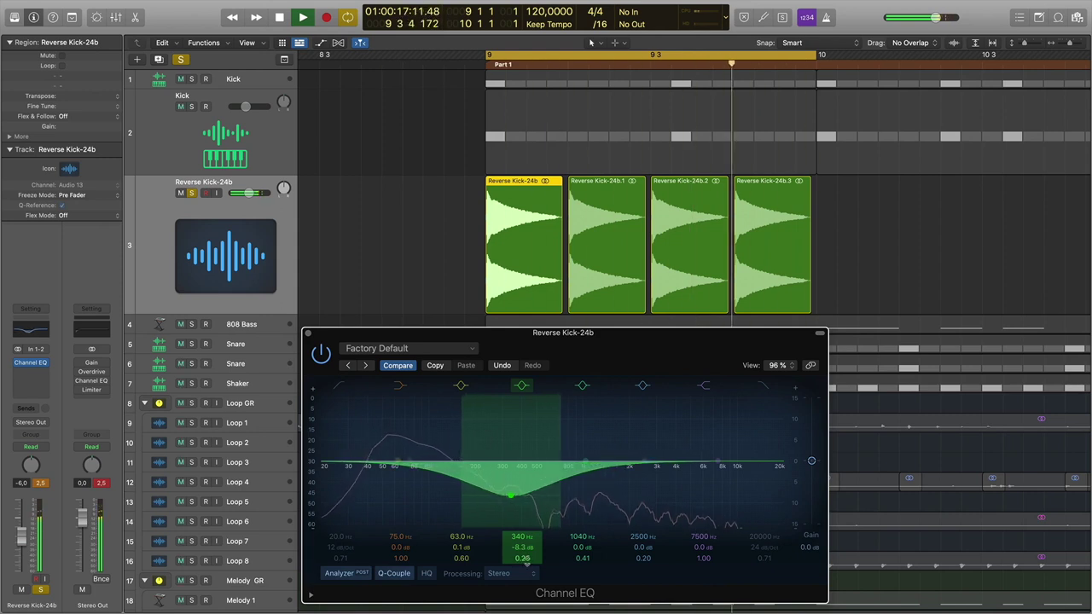
click(323, 357)
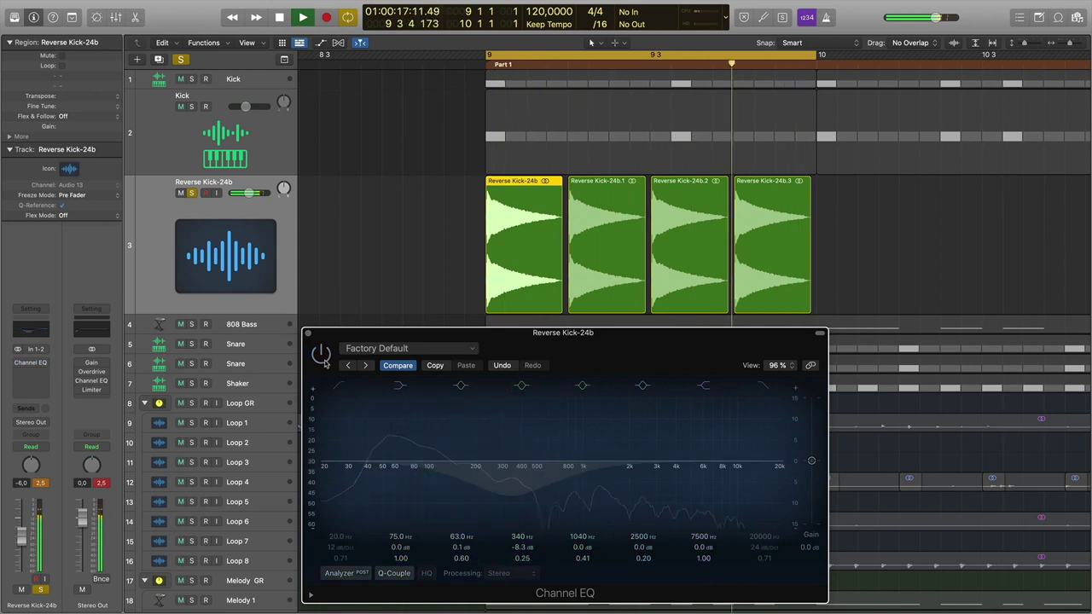
click(322, 354)
key(space)
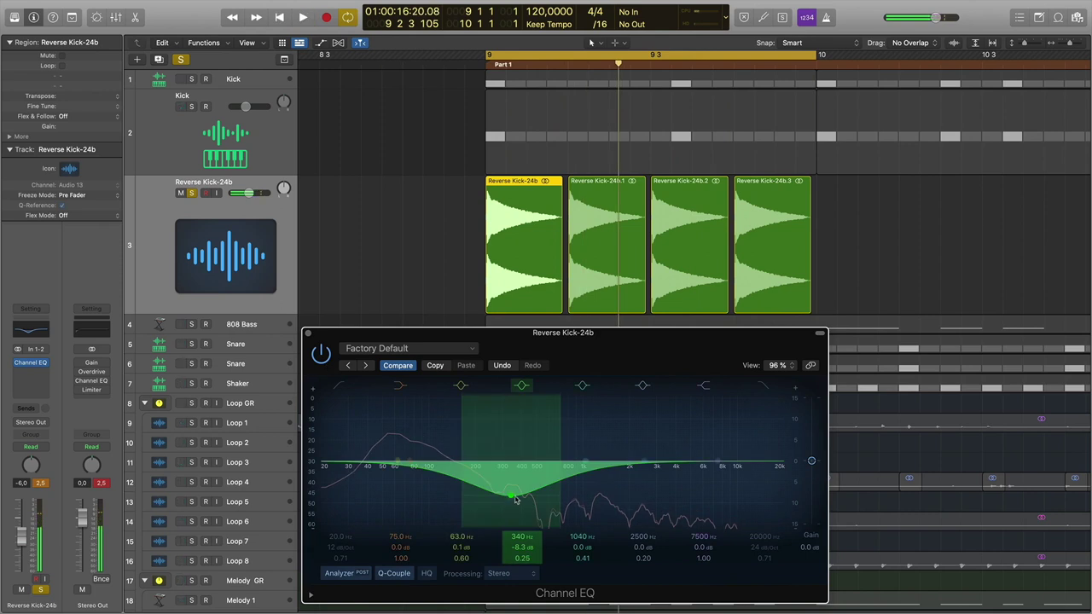
Reshape the low-mid cut to -4.5 dB at 326 Hz with a Q of 0.64
drag(513, 499, 510, 460)
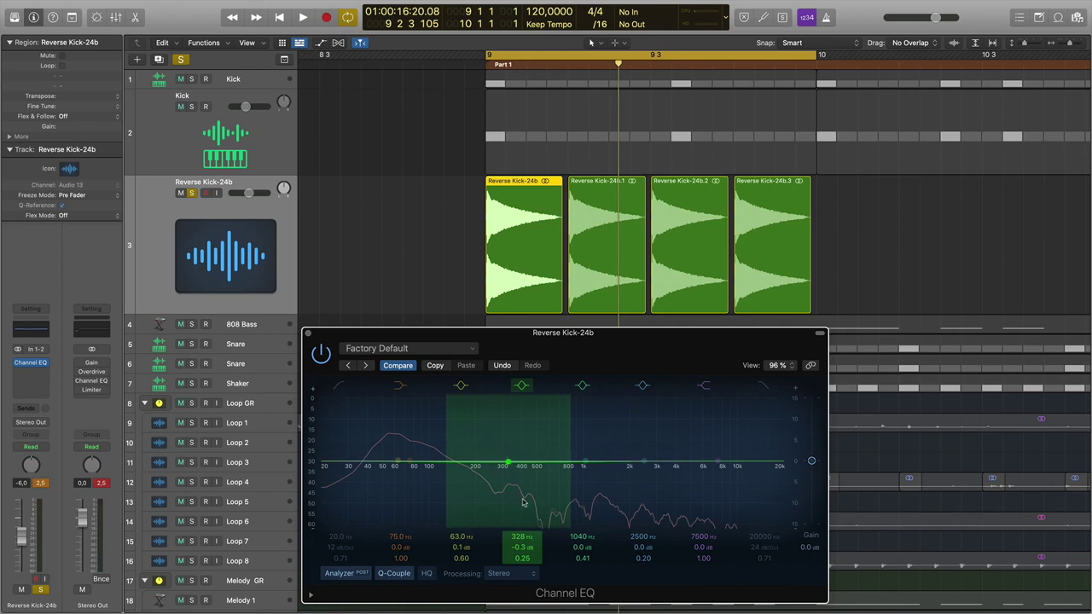
mouse_move(510, 464)
mouse_down()
mouse_move(508, 495)
mouse_move(509, 465)
mouse_move(508, 482)
mouse_up()
drag(526, 565, 525, 546)
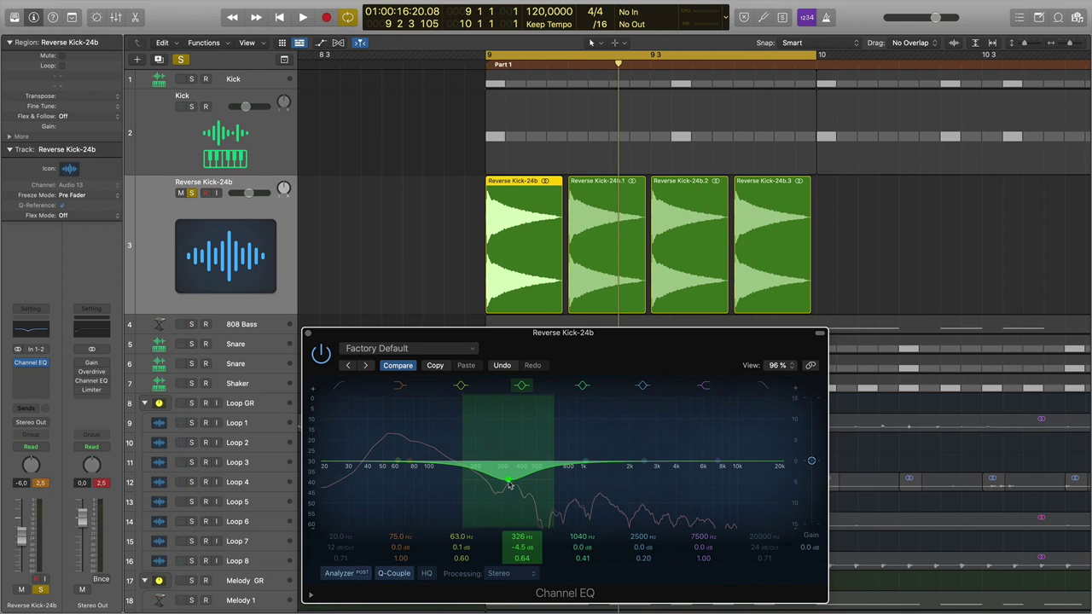
Flatten the low-mid band to -0.1 dB, move the 2500 Hz band to 4540 Hz, and play the kick briefly
drag(509, 485, 510, 463)
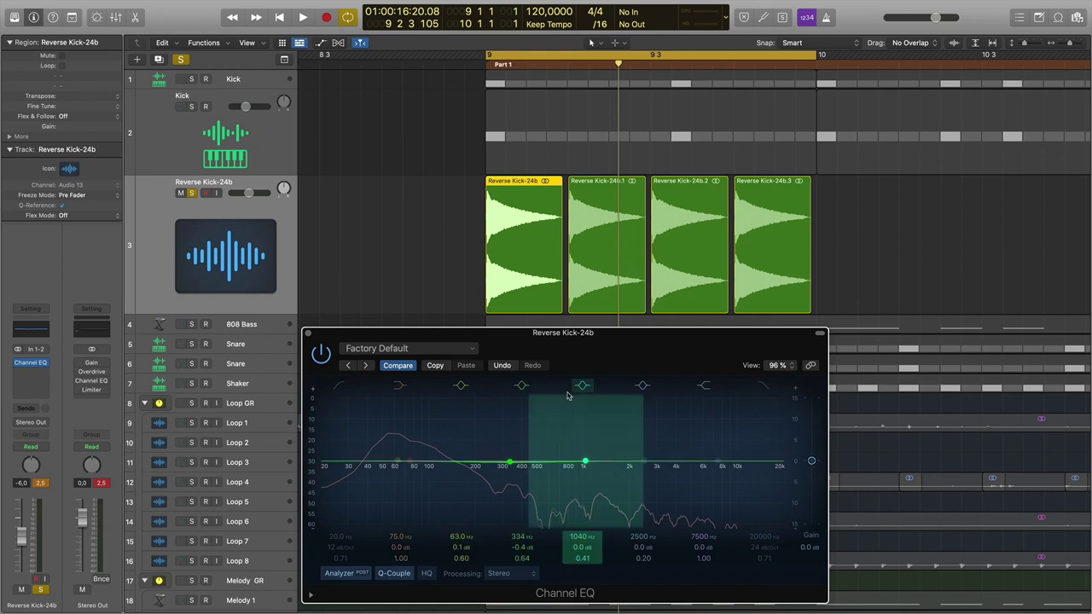
drag(509, 468, 511, 467)
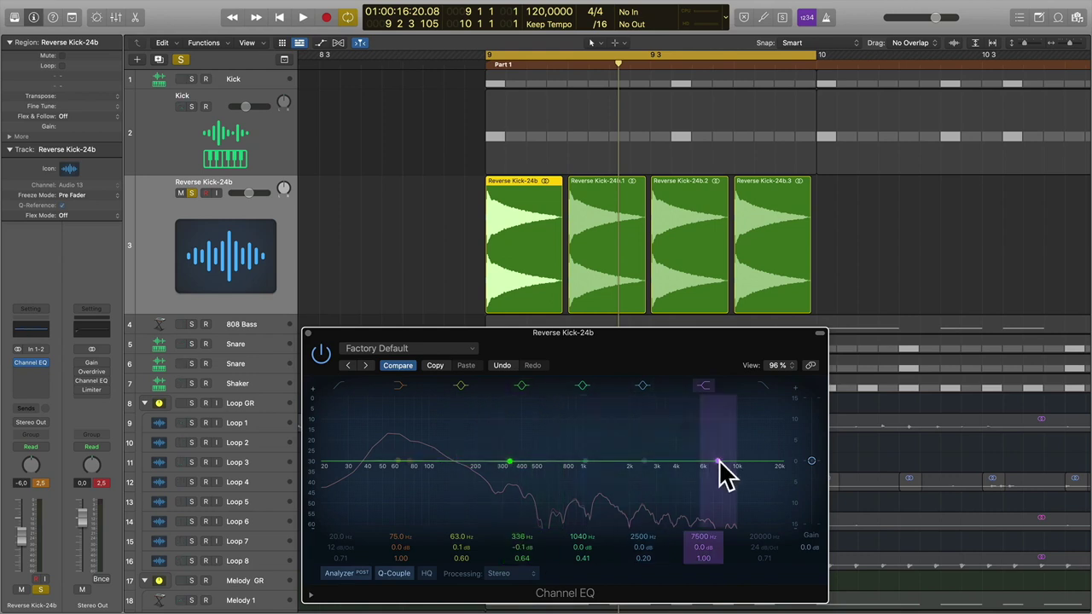
drag(644, 465, 685, 466)
key(space)
key(space)
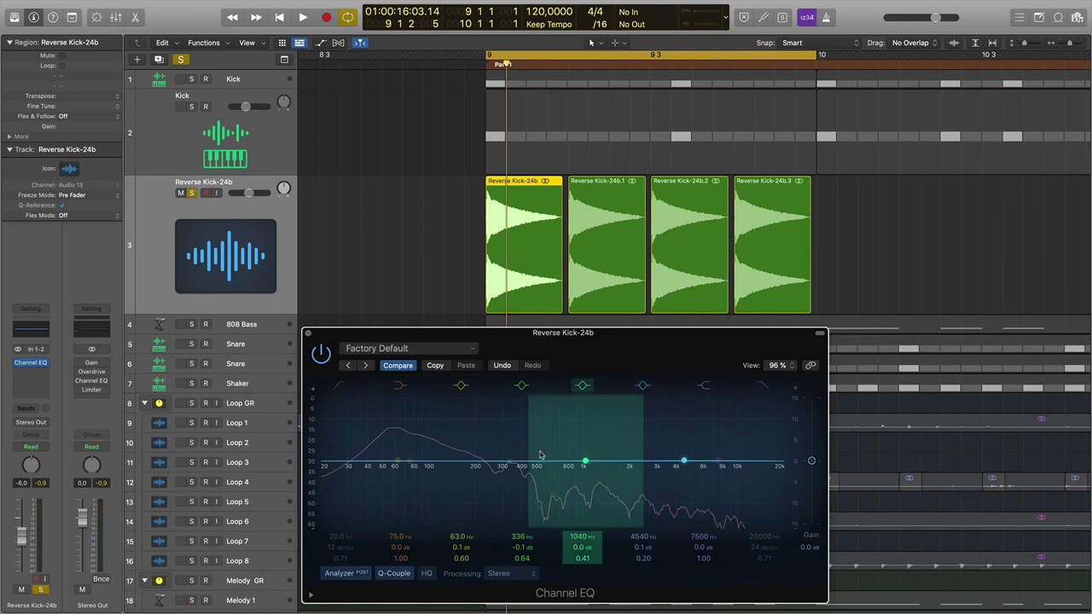
Enable the low-cut band, raise it to just above 200 Hz, reset it to 20 Hz, and bypass the Channel EQ
click(338, 389)
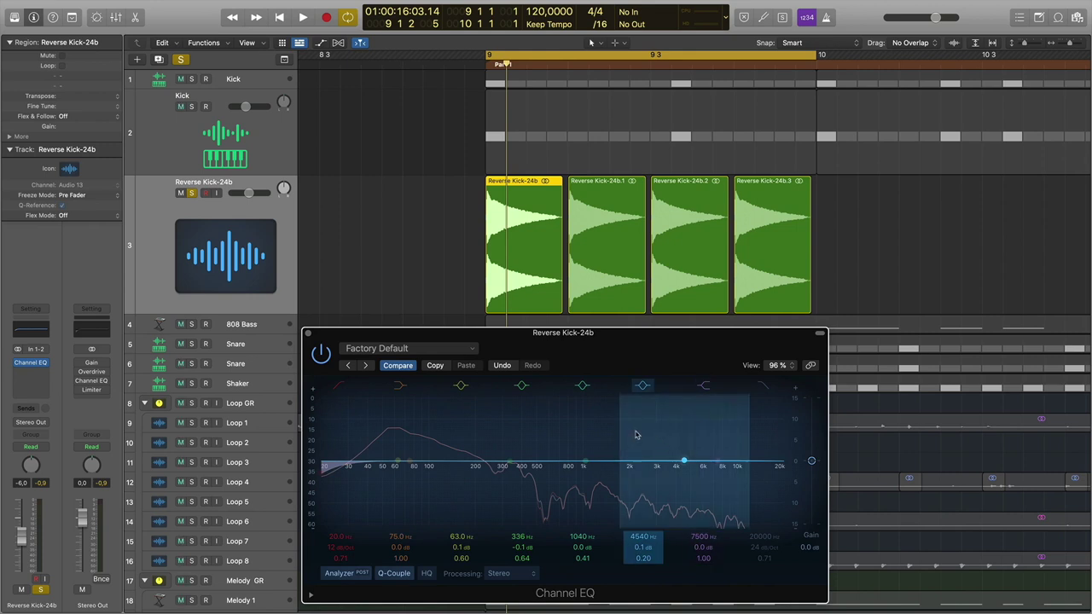
drag(323, 469, 478, 478)
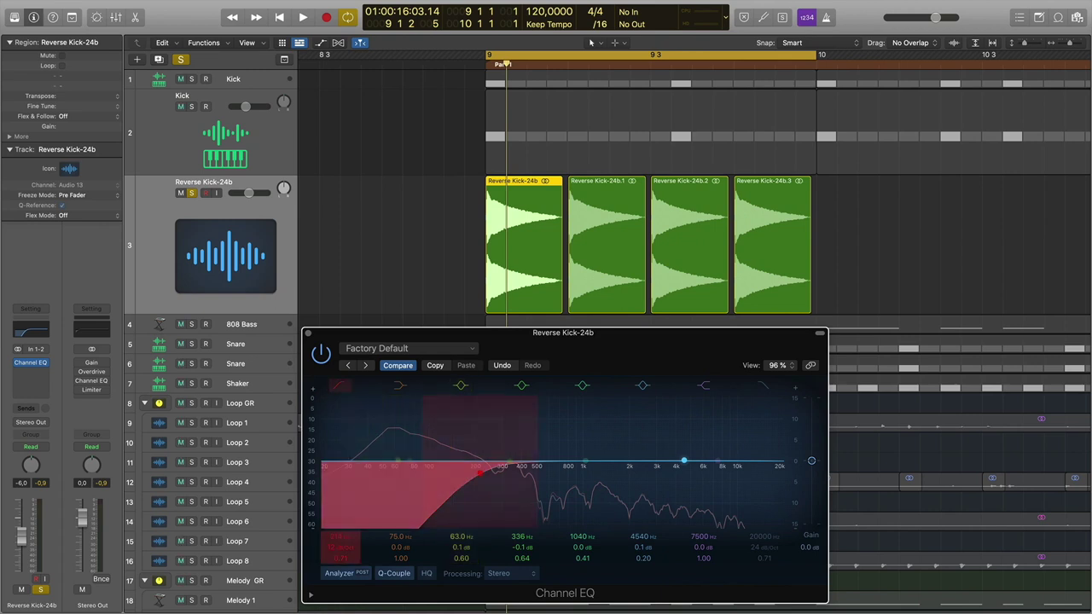
drag(340, 537, 340, 597)
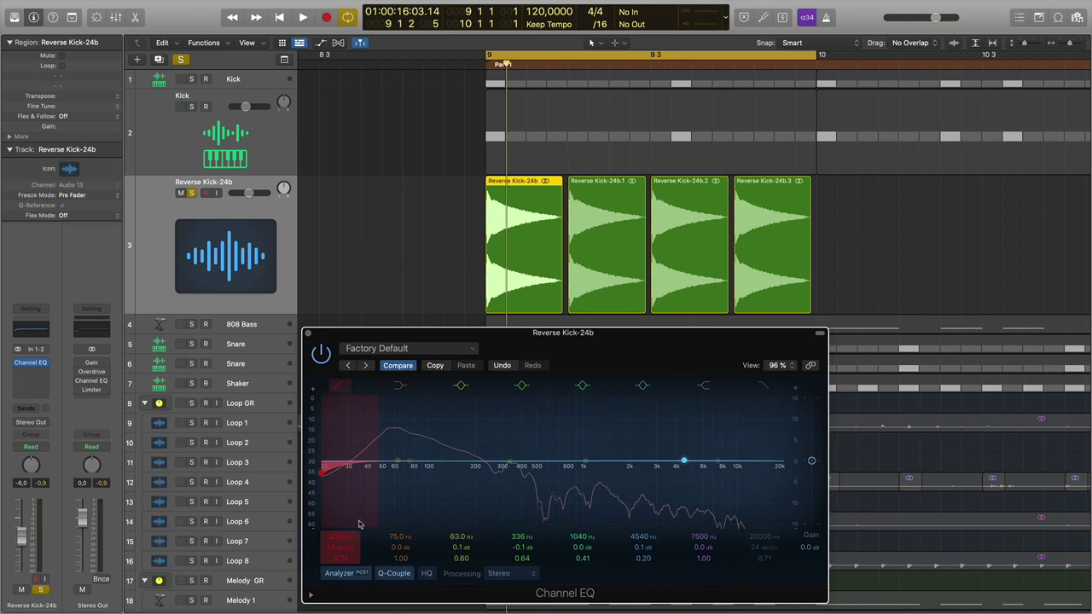
click(339, 385)
click(322, 356)
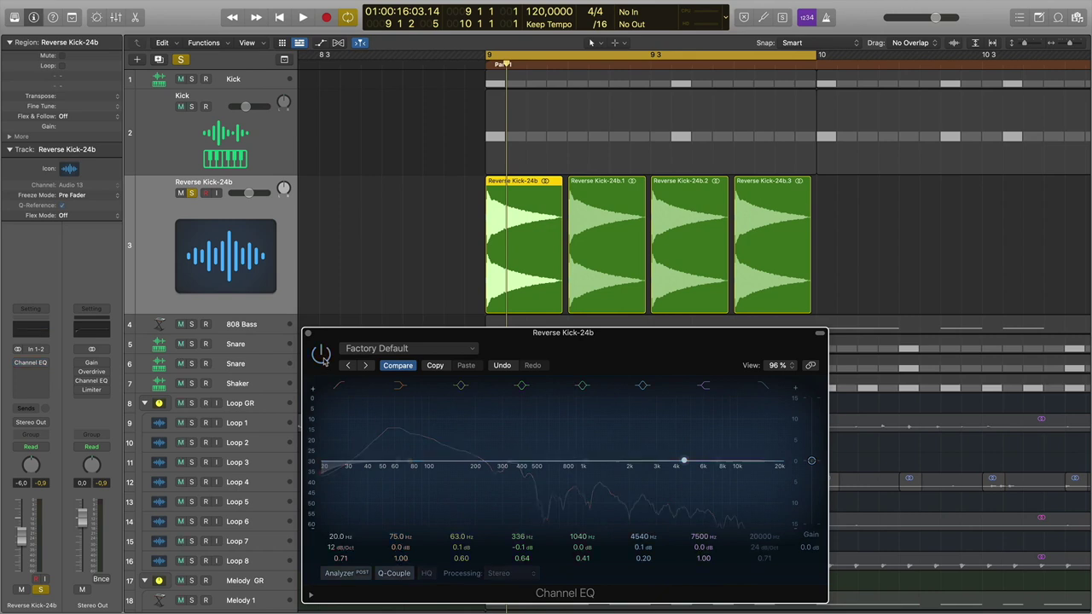
Nudge the bypassed EQ's bands to 64 Hz at 0.0 dB, 322 Hz at -0.2 dB and 4500 Hz at -0.2 dB
mouse_move(684, 460)
mouse_down()
mouse_move(685, 435)
mouse_move(685, 462)
mouse_up()
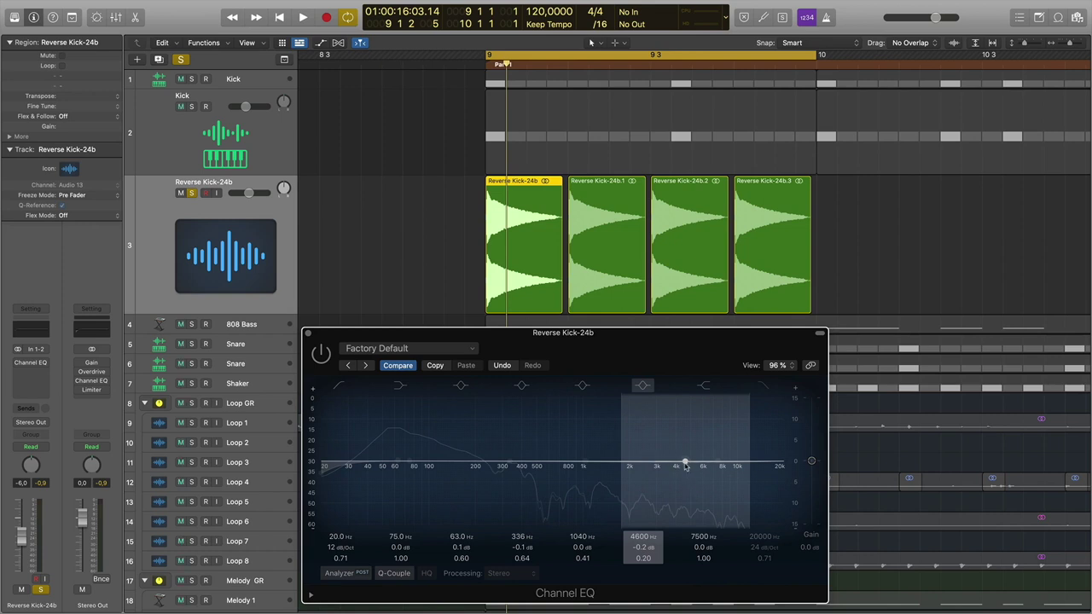
mouse_move(685, 466)
mouse_down()
mouse_move(684, 448)
mouse_move(682, 461)
mouse_up()
mouse_move(398, 462)
mouse_down()
mouse_move(392, 450)
mouse_move(398, 462)
mouse_up()
drag(509, 463, 505, 463)
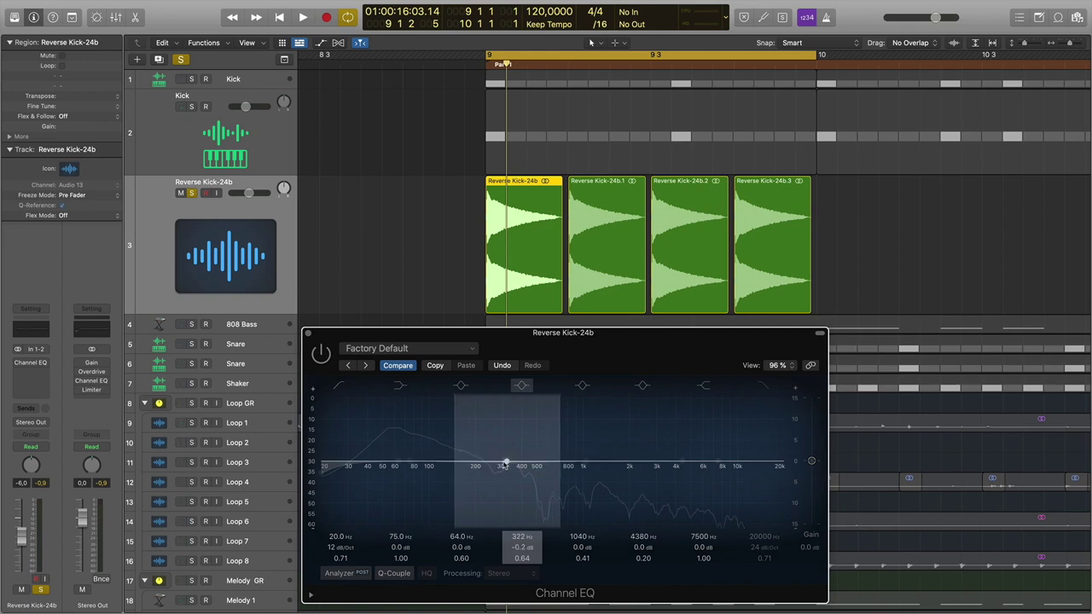
mouse_move(680, 463)
mouse_down()
mouse_move(685, 453)
mouse_move(683, 464)
mouse_up()
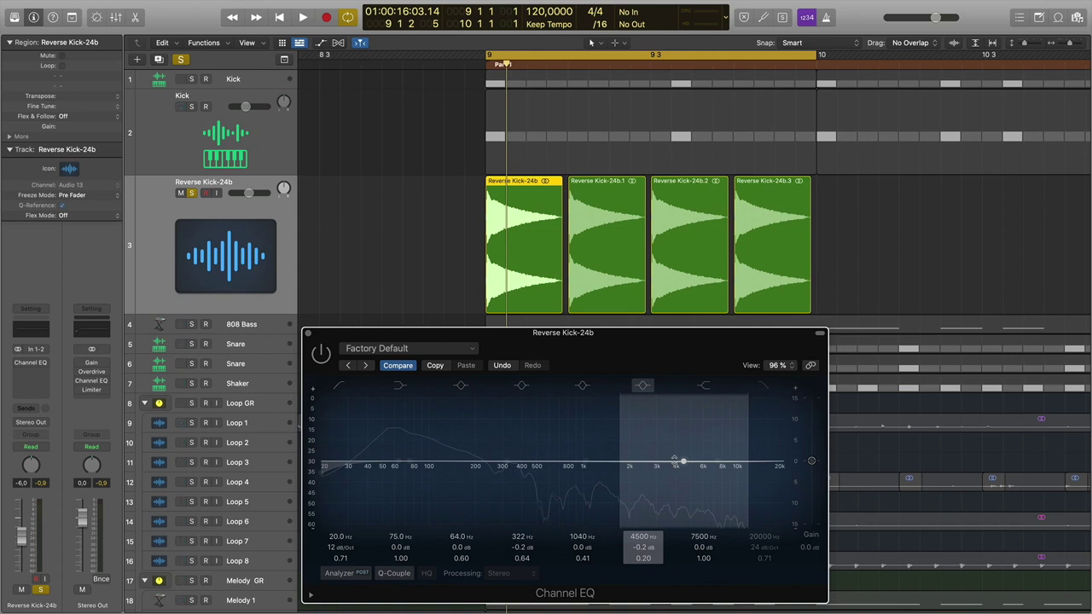
Close the Channel EQ window and remove the Channel EQ from the Reverse Kick-24b track
click(311, 333)
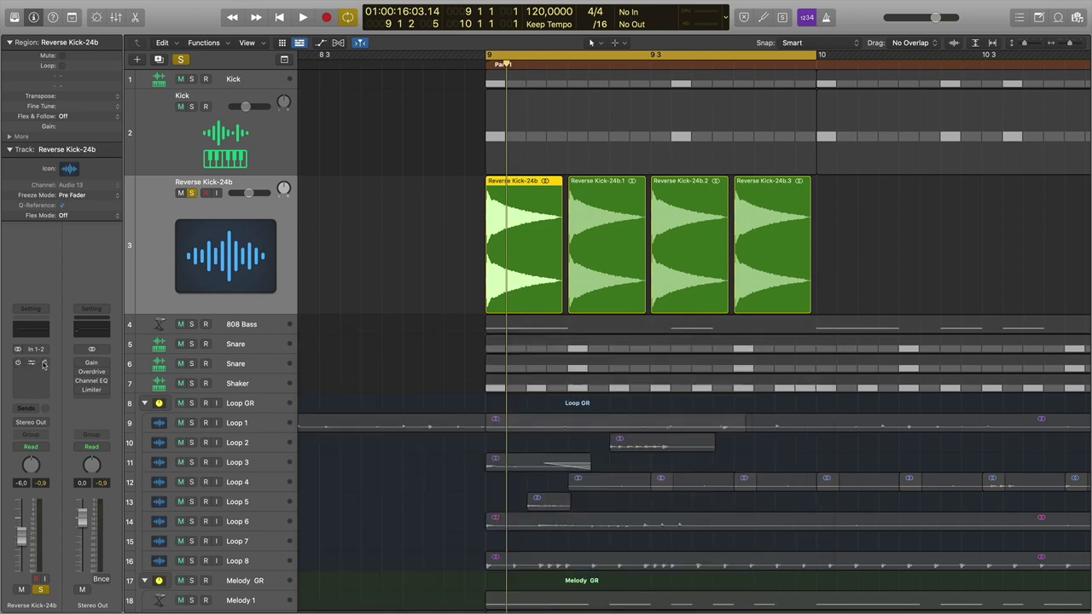
click(44, 364)
click(45, 378)
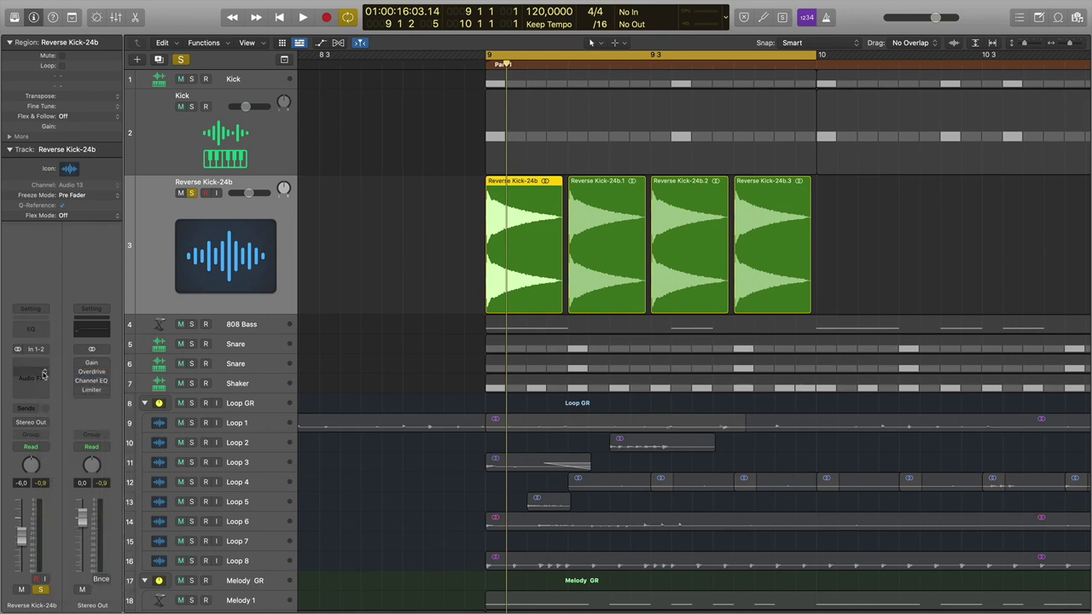
Insert a stereo Smartelectronix s(M)exoscope on the Reverse Kick-24b track and move its window below the kick regions
click(45, 373)
mouse_move(51, 583)
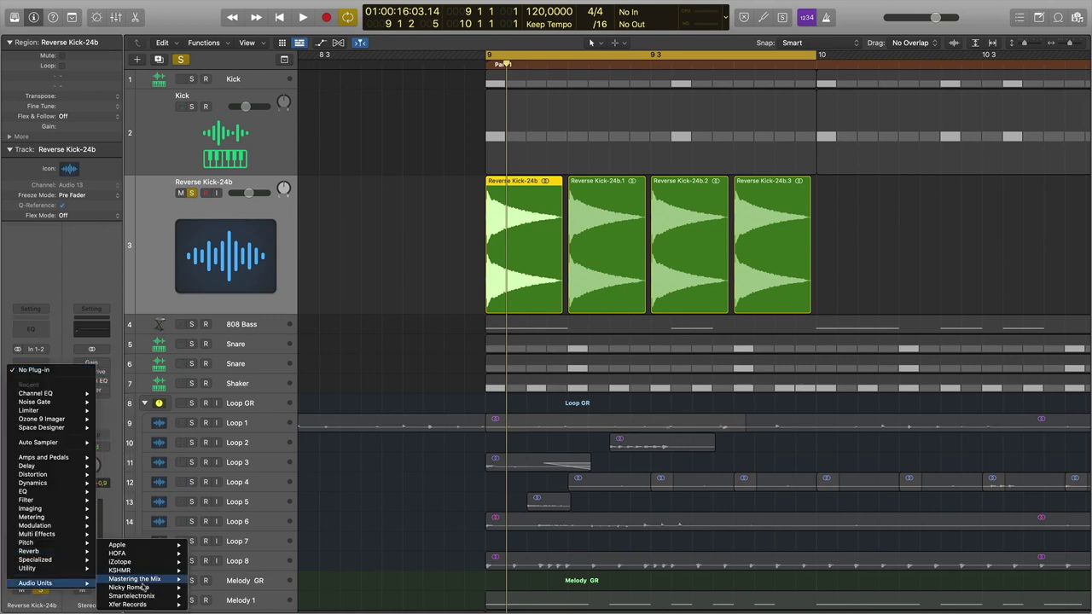
mouse_move(147, 596)
mouse_move(220, 595)
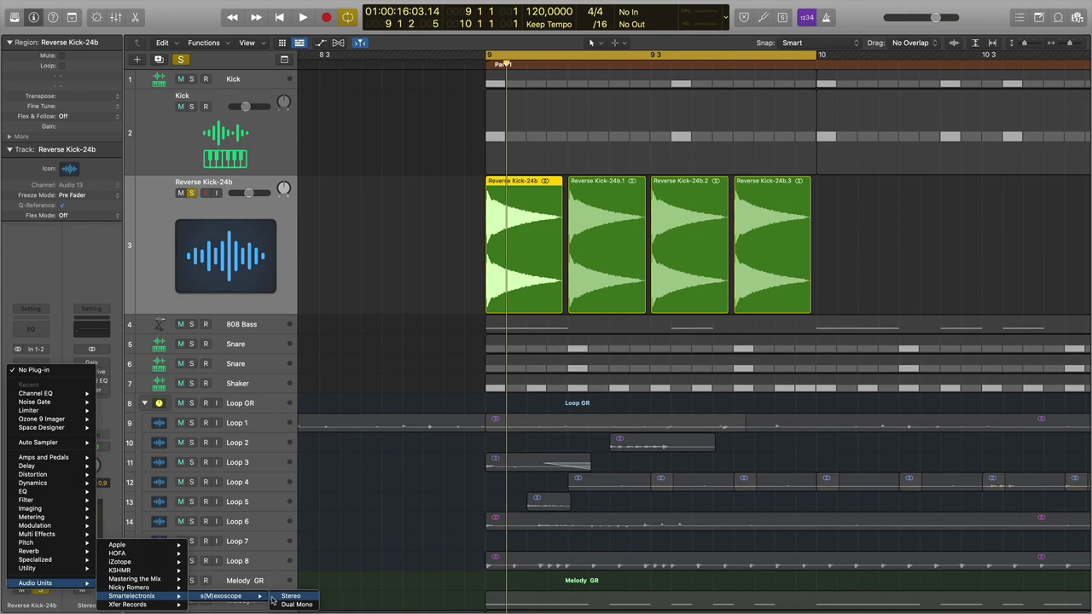
click(281, 599)
drag(560, 138, 568, 376)
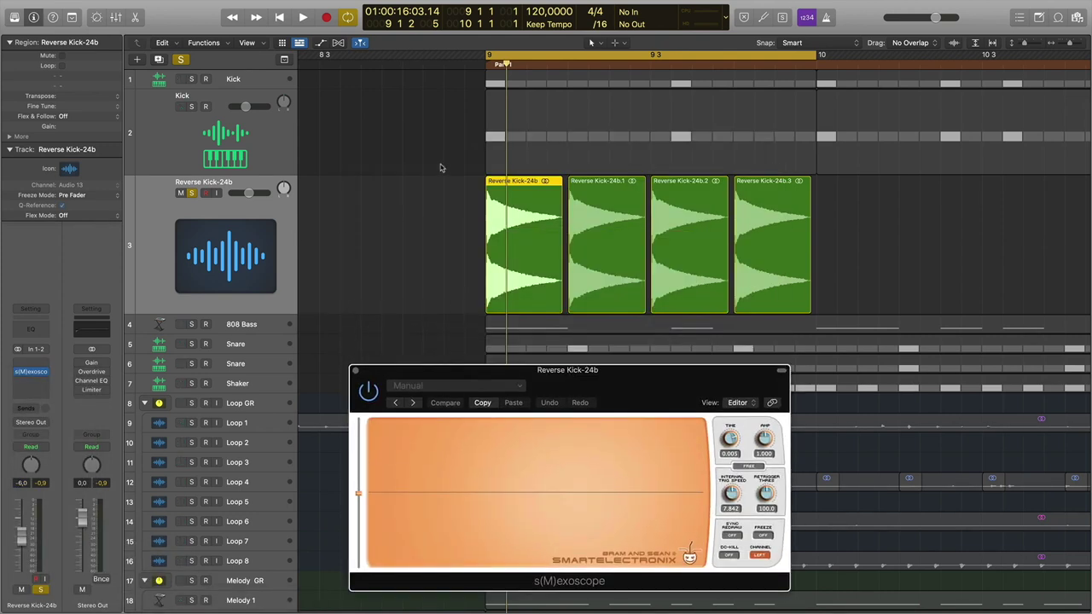
Play the kick from bar 9, stop playback, freeze the s(M)exoscope display and inspect a point on the last kick's waveform
click(492, 77)
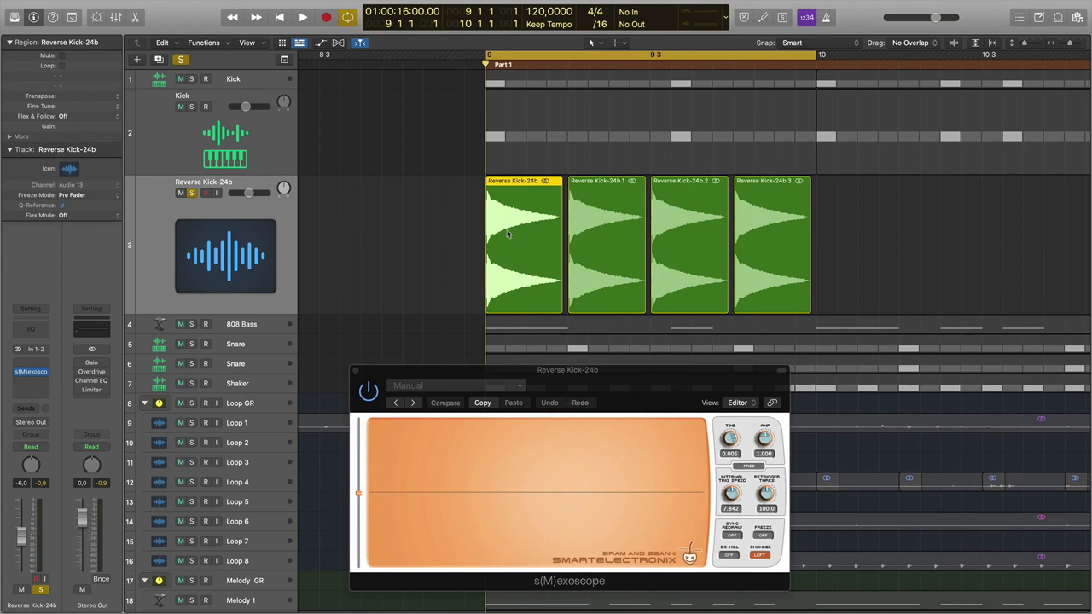
key(space)
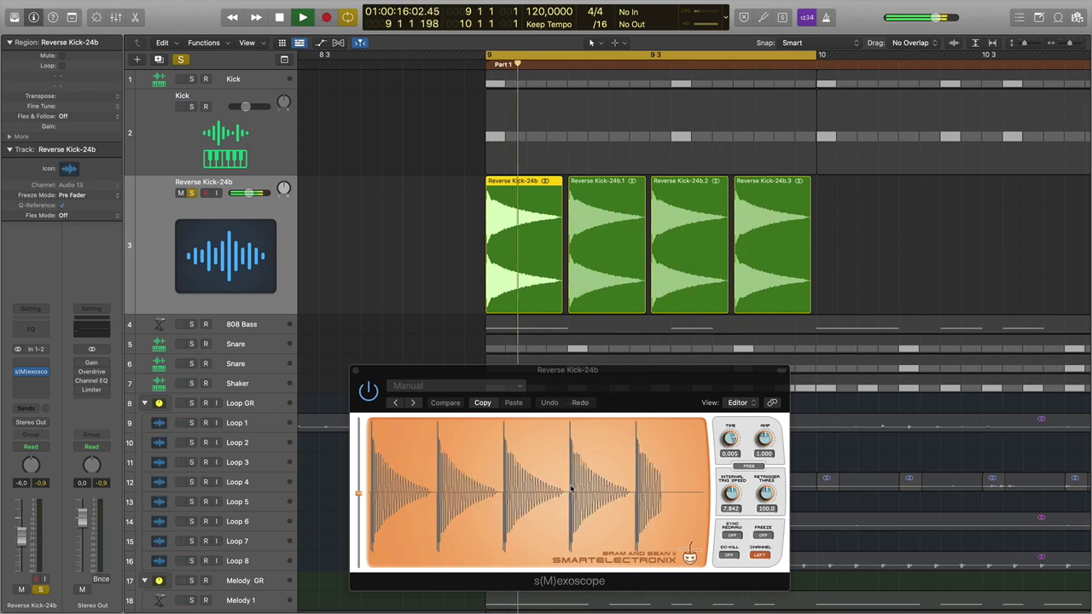
key(space)
click(764, 535)
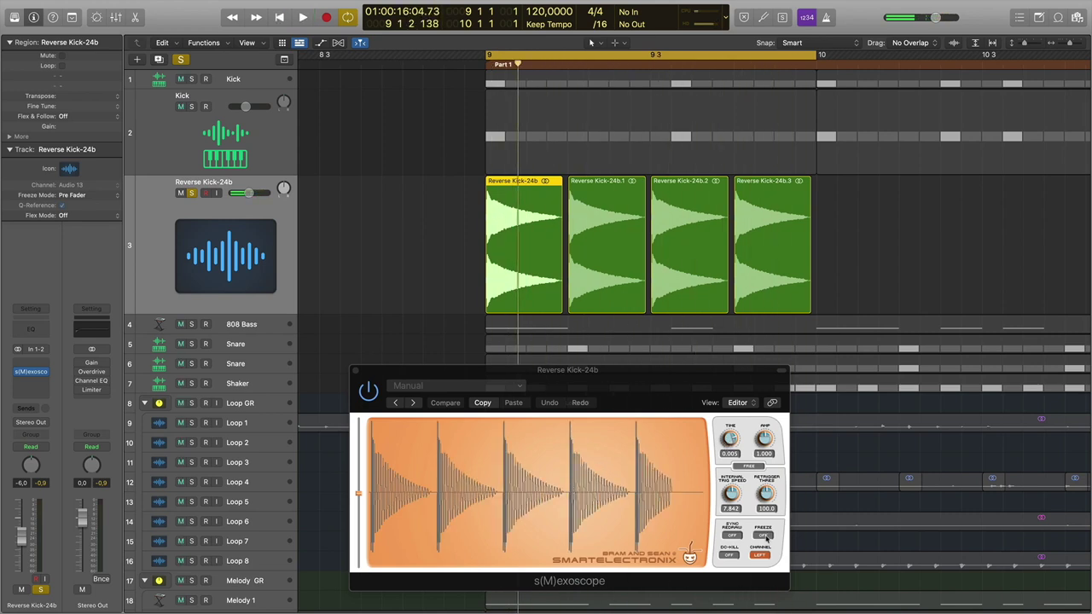
click(638, 478)
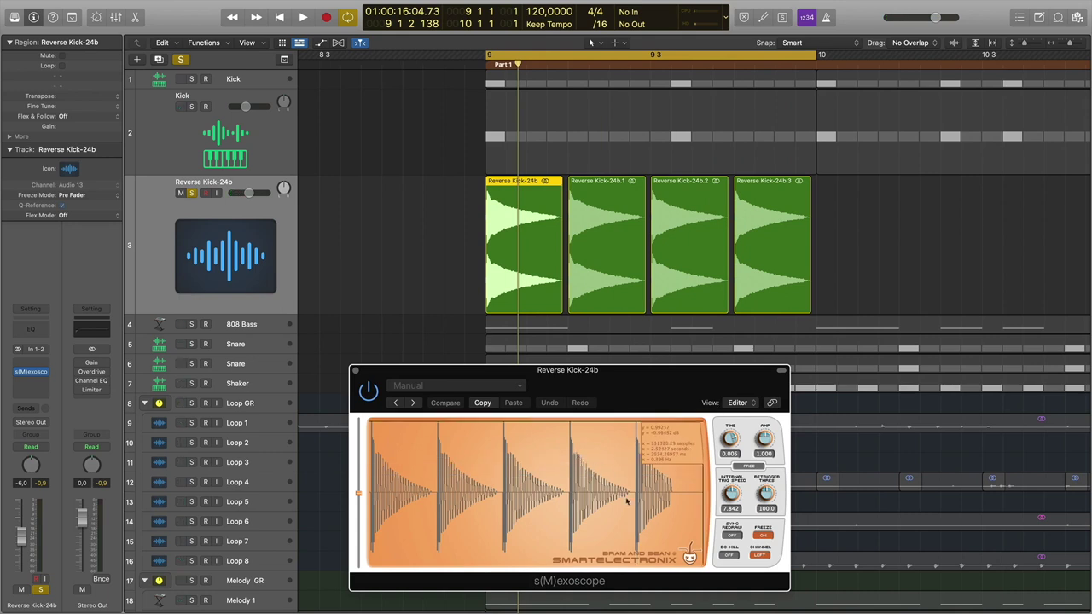
Insert a Compressor before s(M)exoscope on the Reverse Kick-24b track and spread the two plug-in windows apart
click(50, 369)
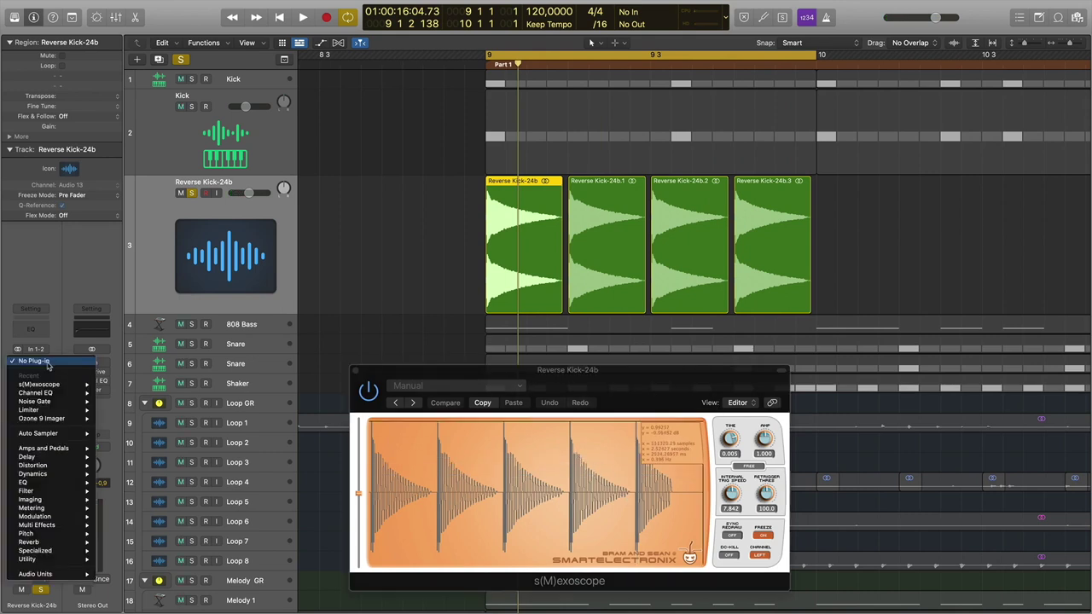
mouse_move(57, 474)
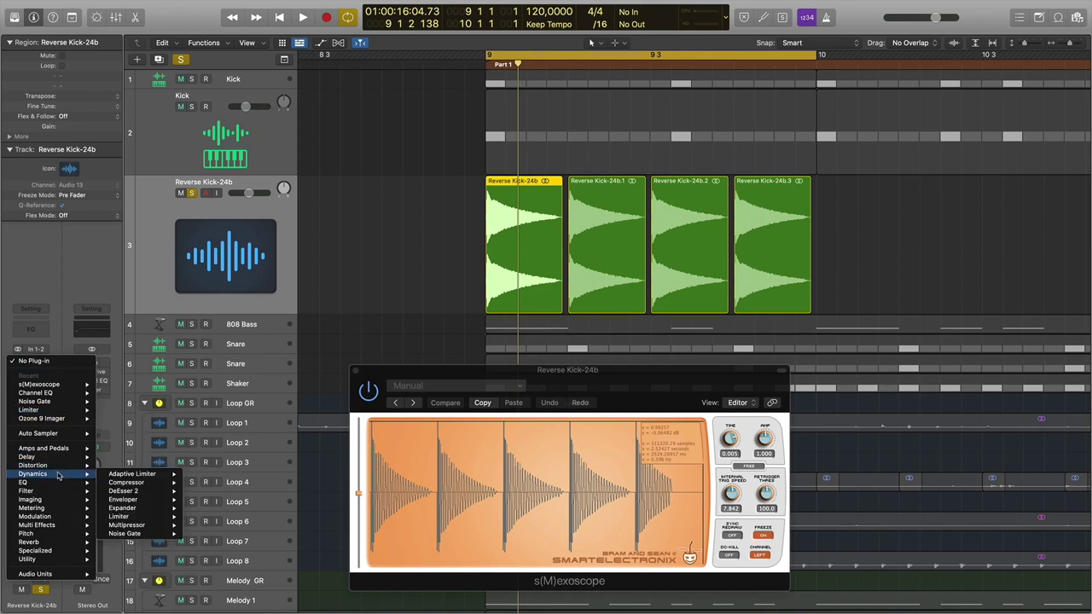
mouse_move(135, 488)
key(Escape)
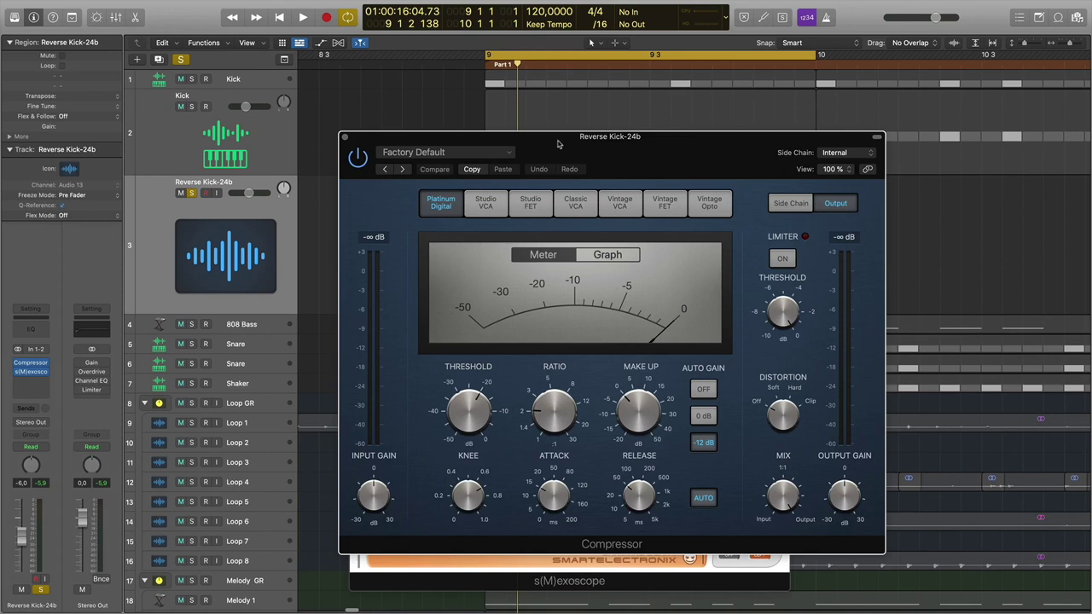
drag(562, 147, 383, 92)
drag(544, 85, 445, 86)
click(657, 377)
drag(657, 376, 903, 366)
mouse_move(272, 356)
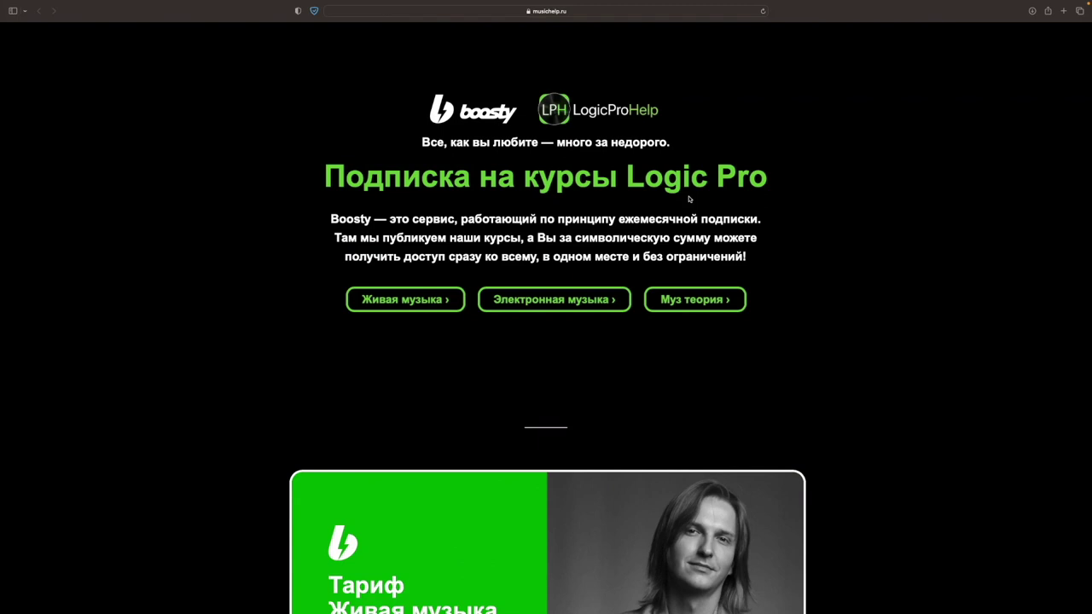
scroll(907, 222, down, 2)
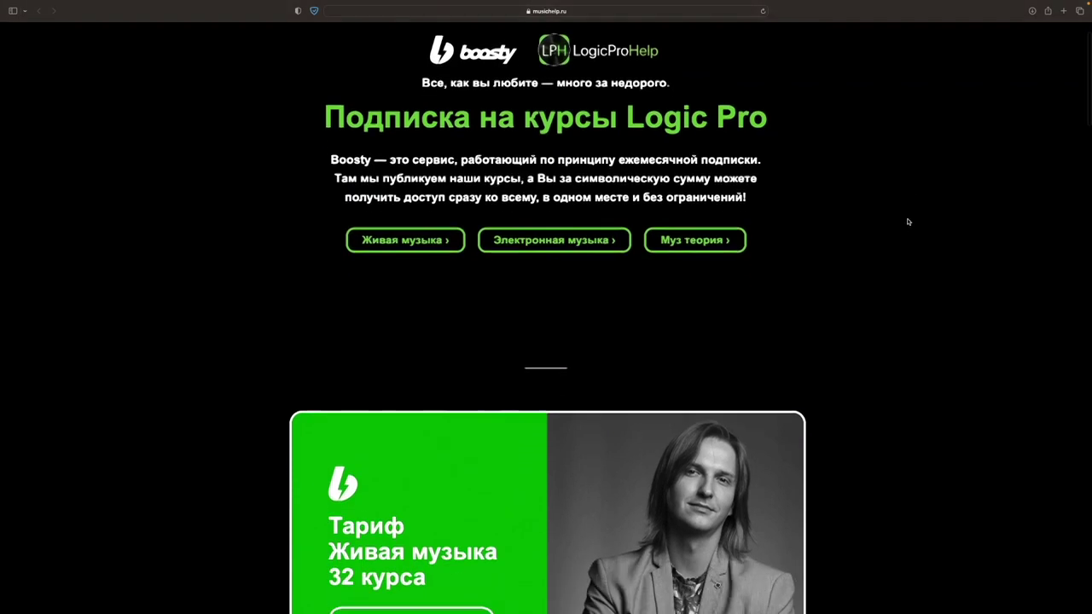
In the web browser, look through the Живая музыка, Электро музыка and Муз теория subscription plans and their course lists on musichelp.ru
scroll(907, 222, down, 5)
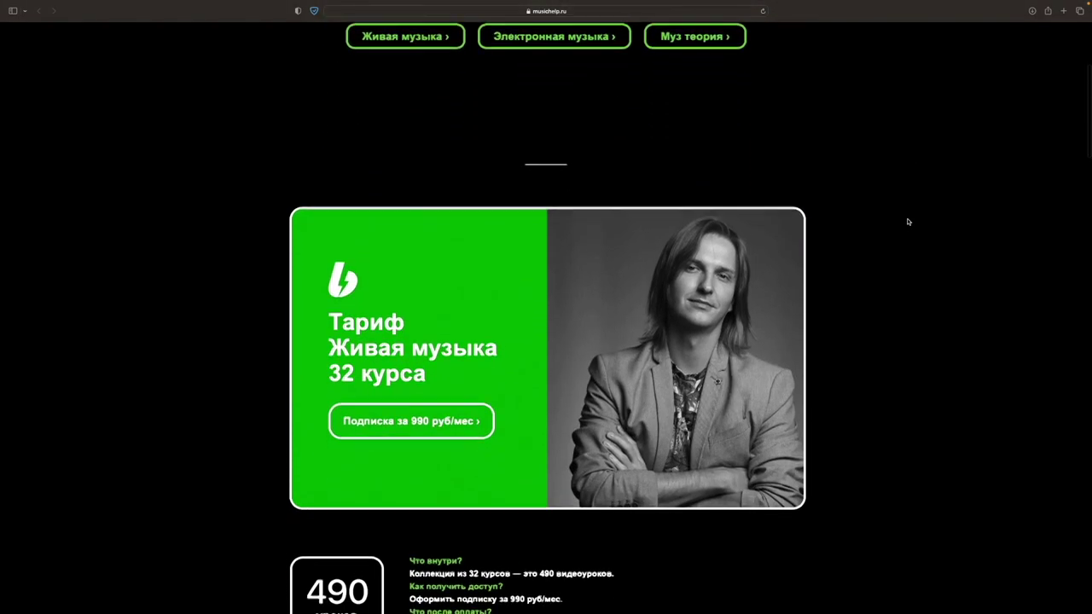
scroll(908, 222, down, 4)
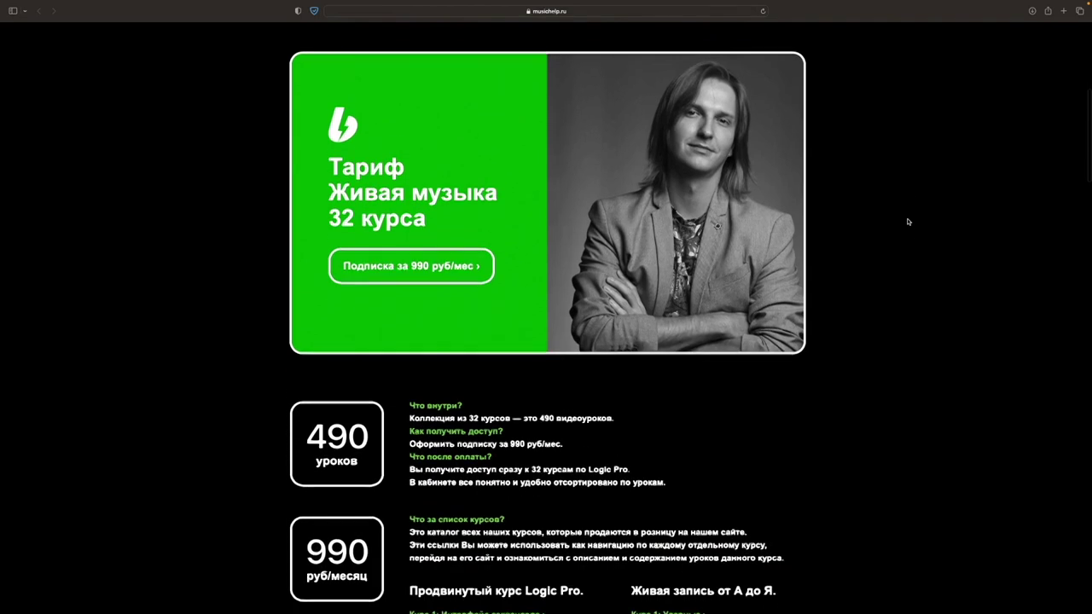
scroll(907, 221, down, 5)
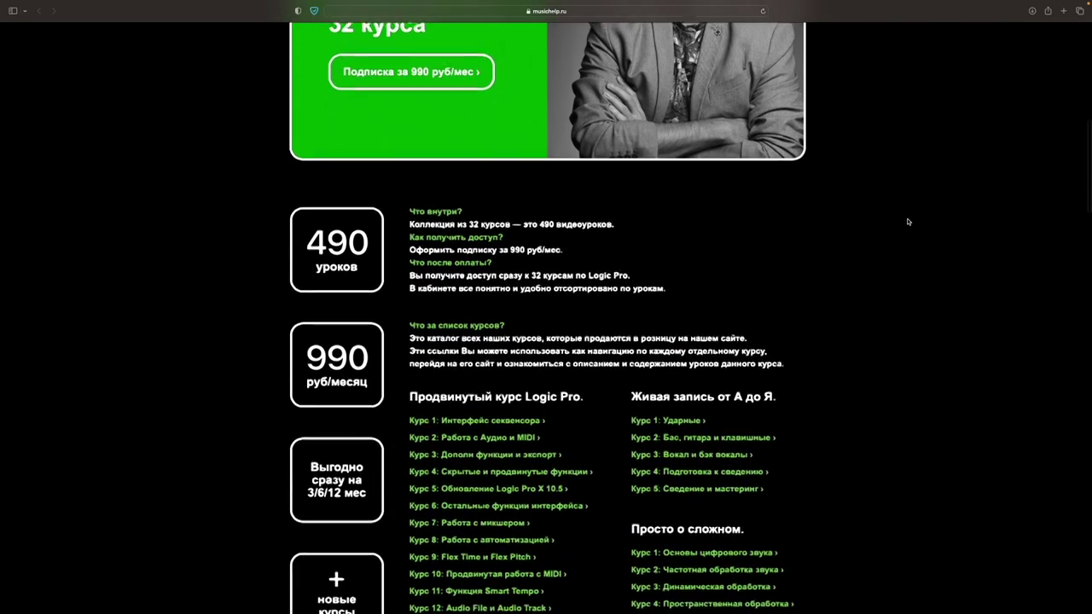
scroll(908, 222, down, 4)
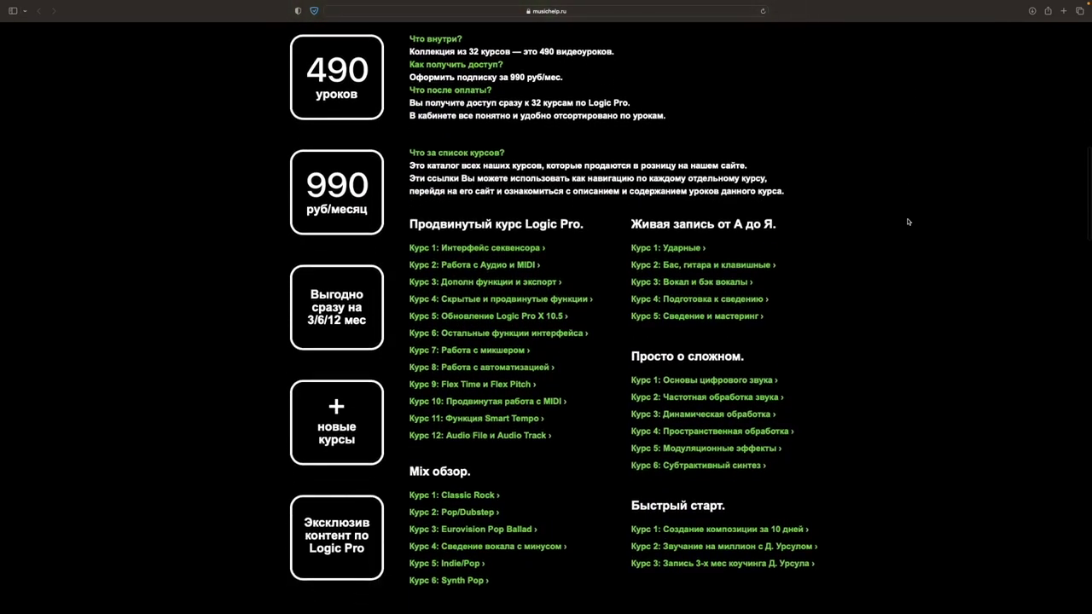
scroll(908, 222, down, 1)
scroll(908, 222, down, 6)
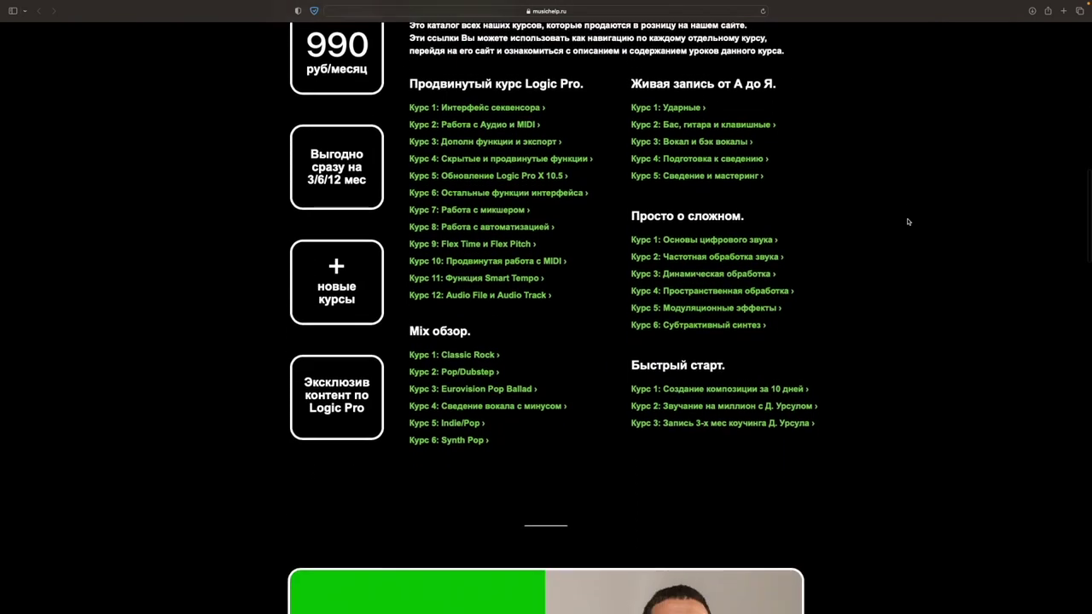
scroll(908, 222, down, 6)
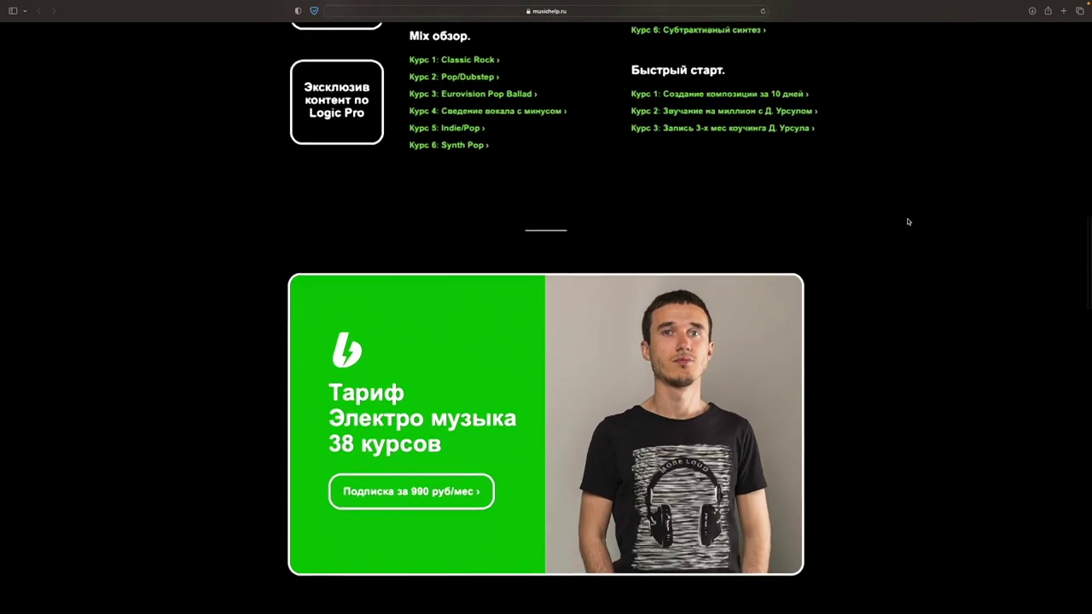
scroll(908, 221, down, 7)
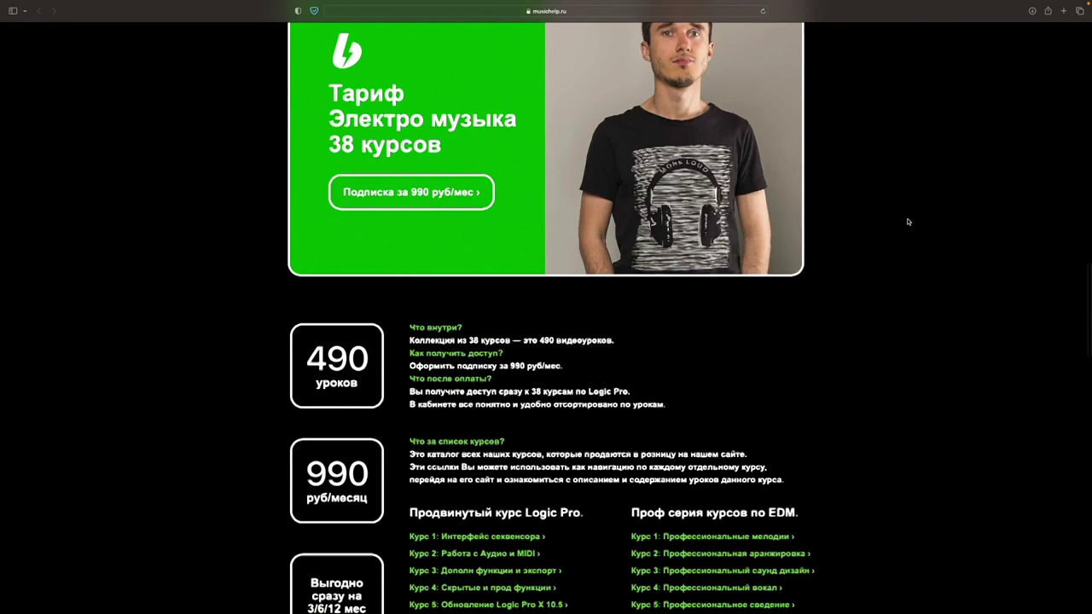
scroll(908, 221, down, 8)
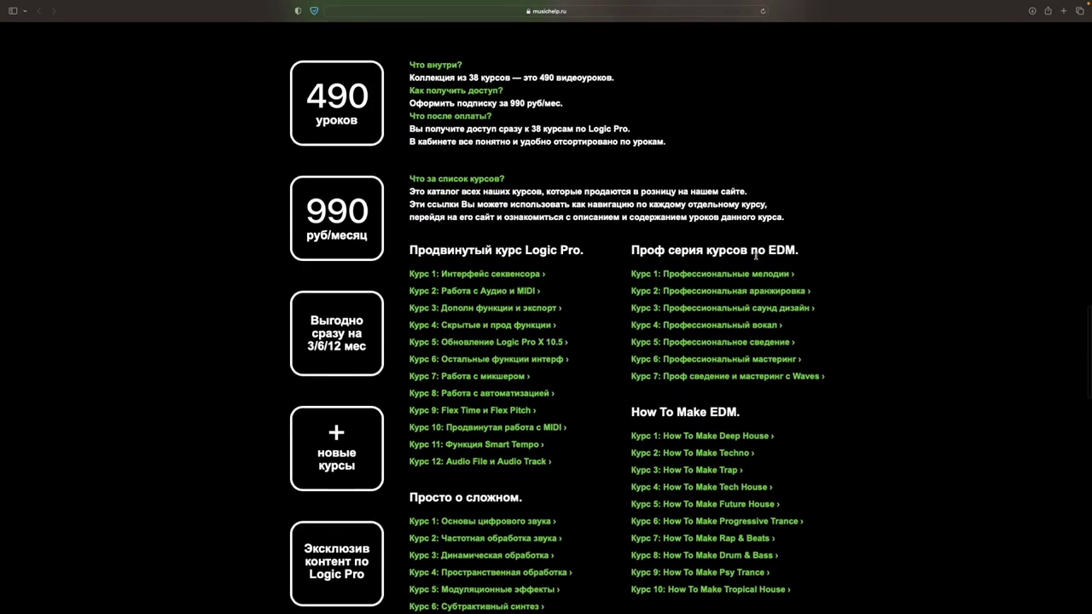
scroll(745, 268, down, 7)
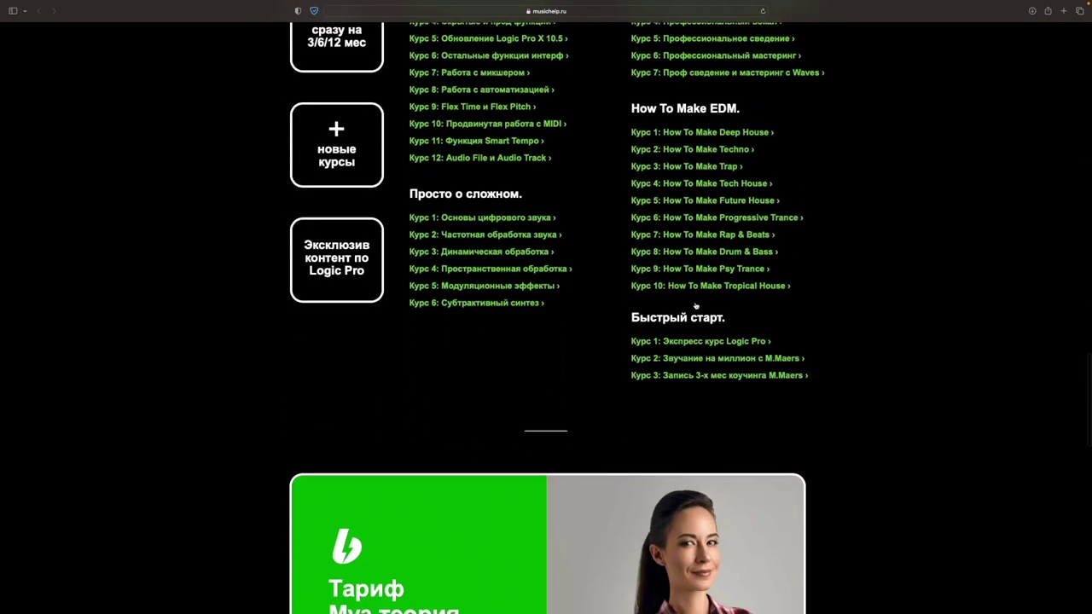
scroll(712, 301, down, 8)
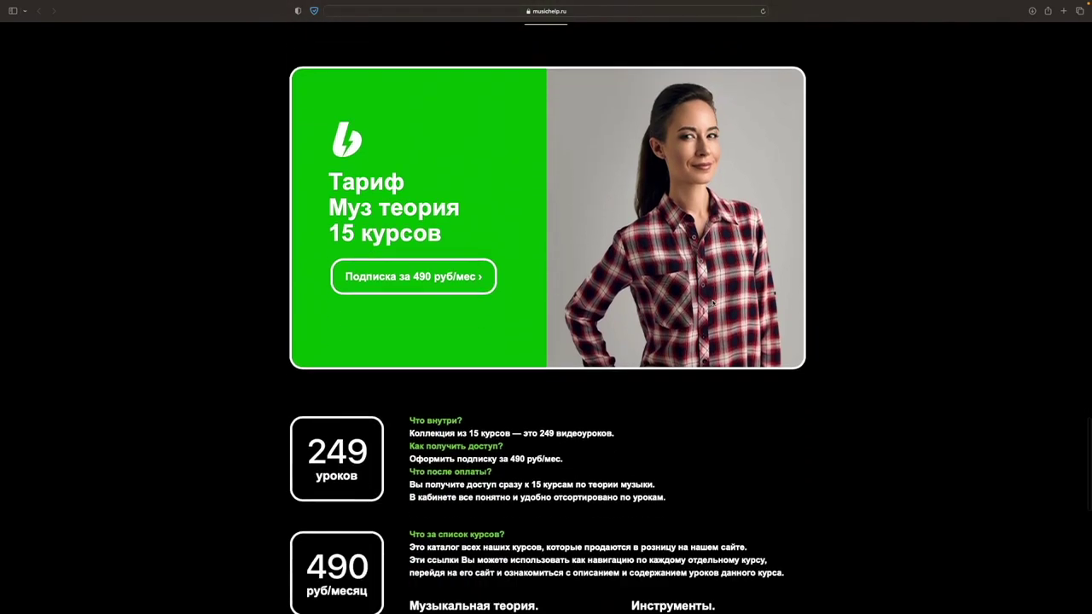
scroll(716, 314, down, 10)
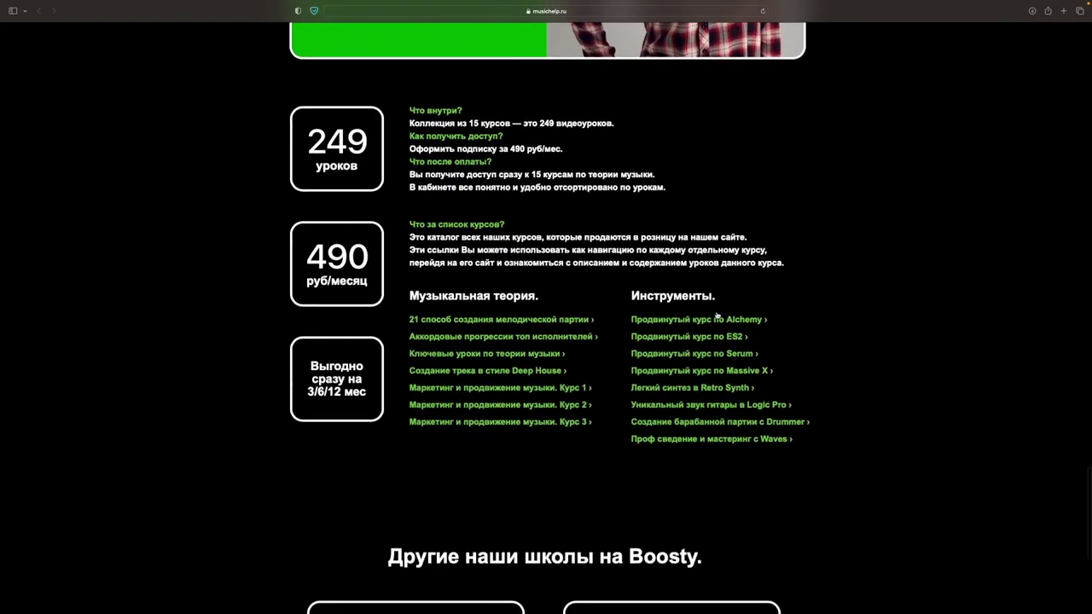
scroll(717, 316, up, 20)
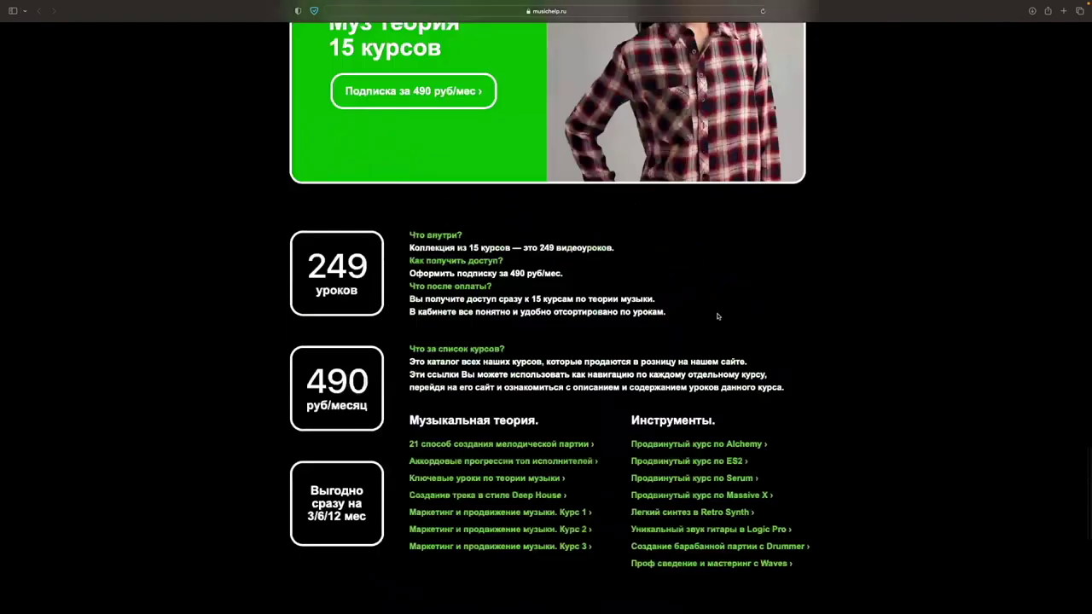
scroll(718, 317, up, 5)
scroll(717, 316, down, 9)
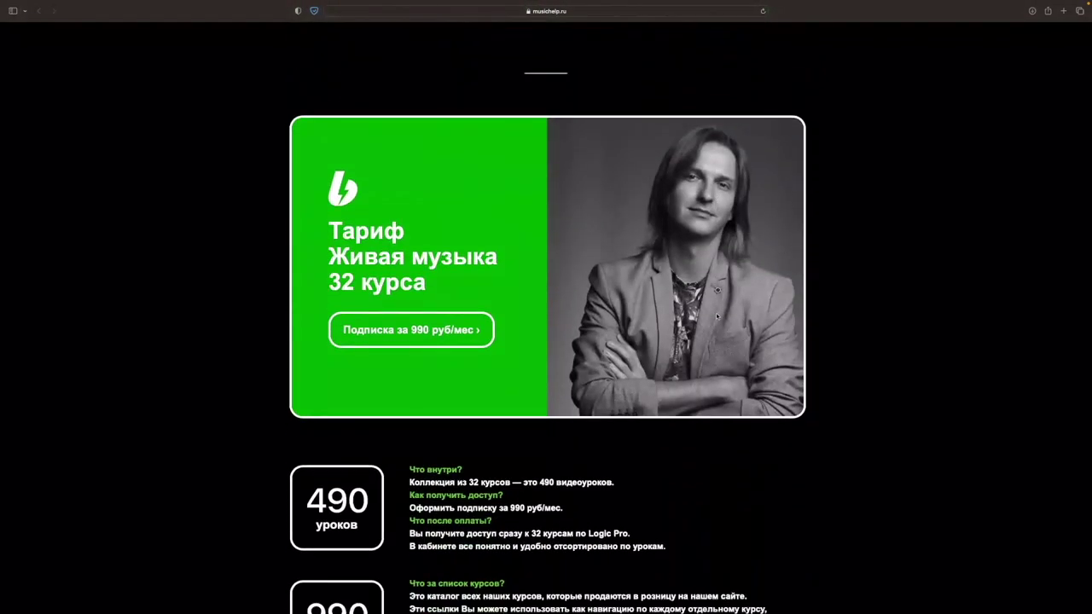
scroll(514, 379, up, 8)
Open the Живая музыка subscription page on Boosty and start subscribing with a VK sign-in
click(390, 303)
click(388, 290)
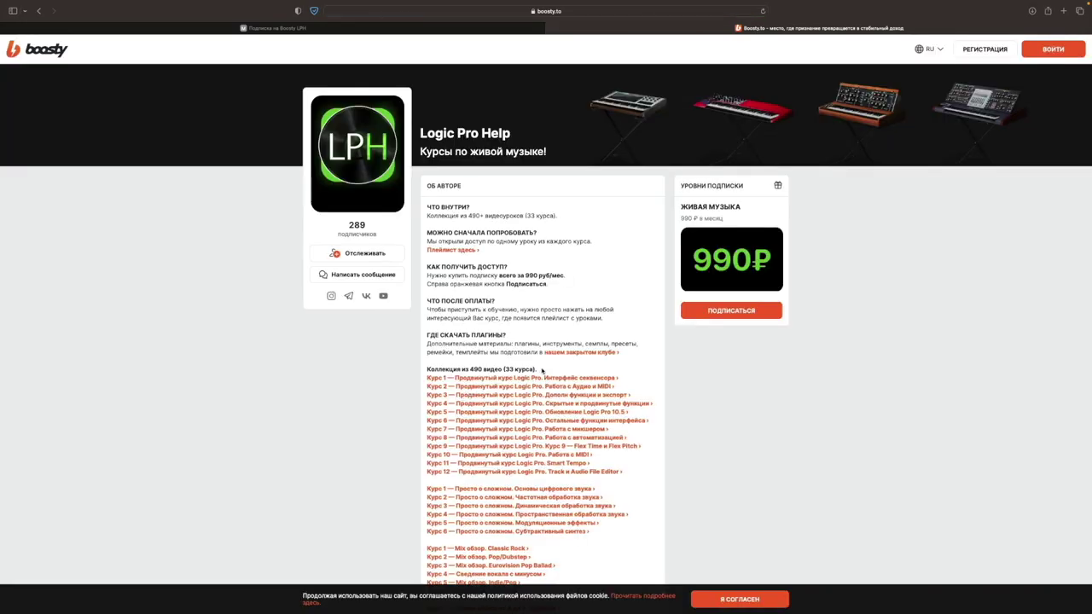
click(698, 313)
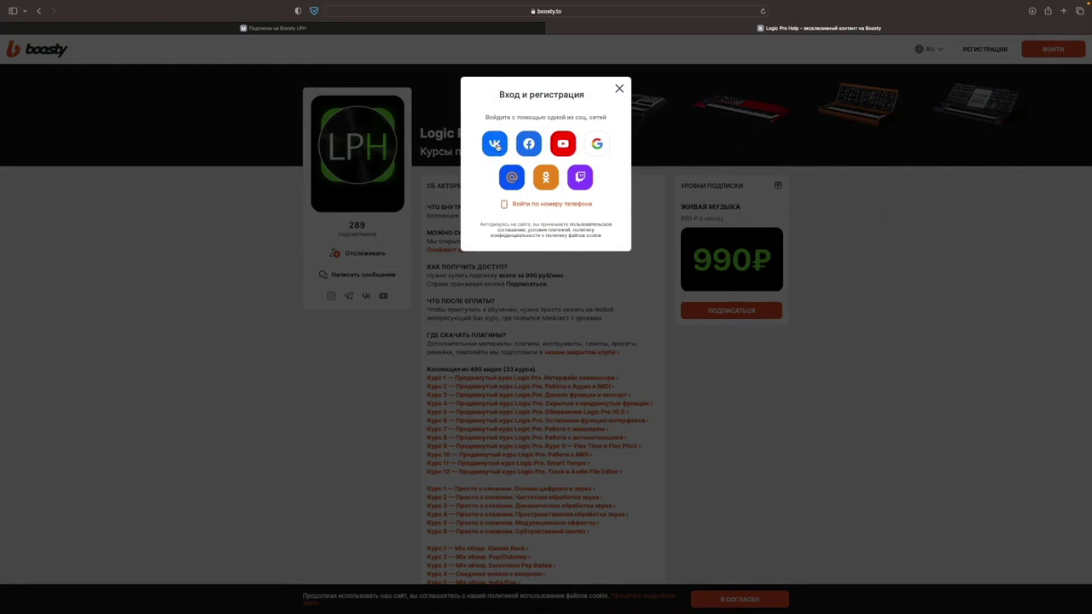
click(496, 144)
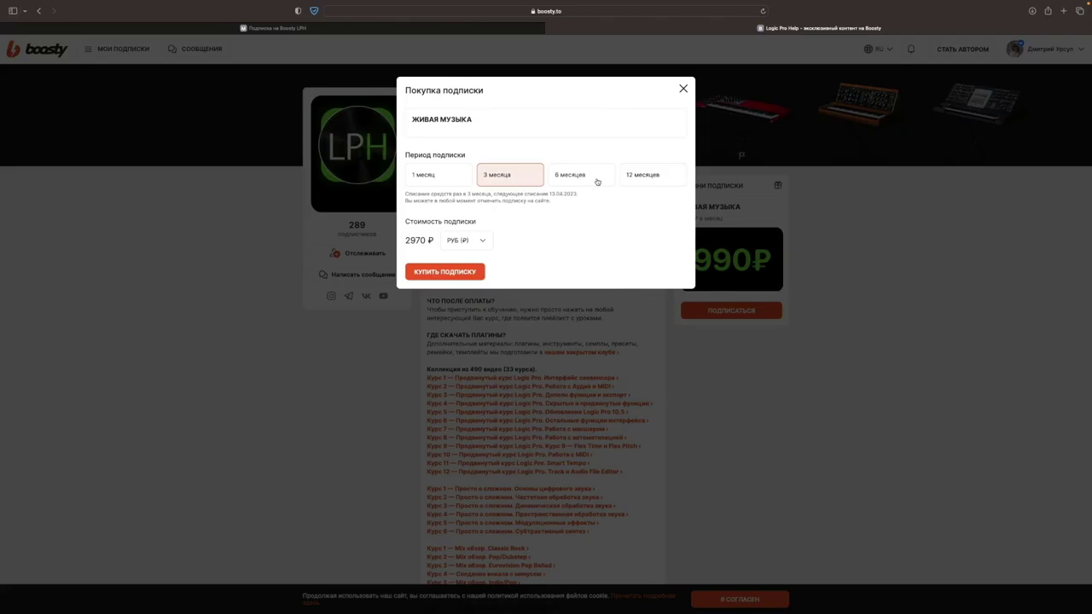
Try the 6- and 12-month periods, choose 1 month, proceed to the payment form and close the purchase dialog without paying
click(597, 181)
click(639, 180)
click(437, 179)
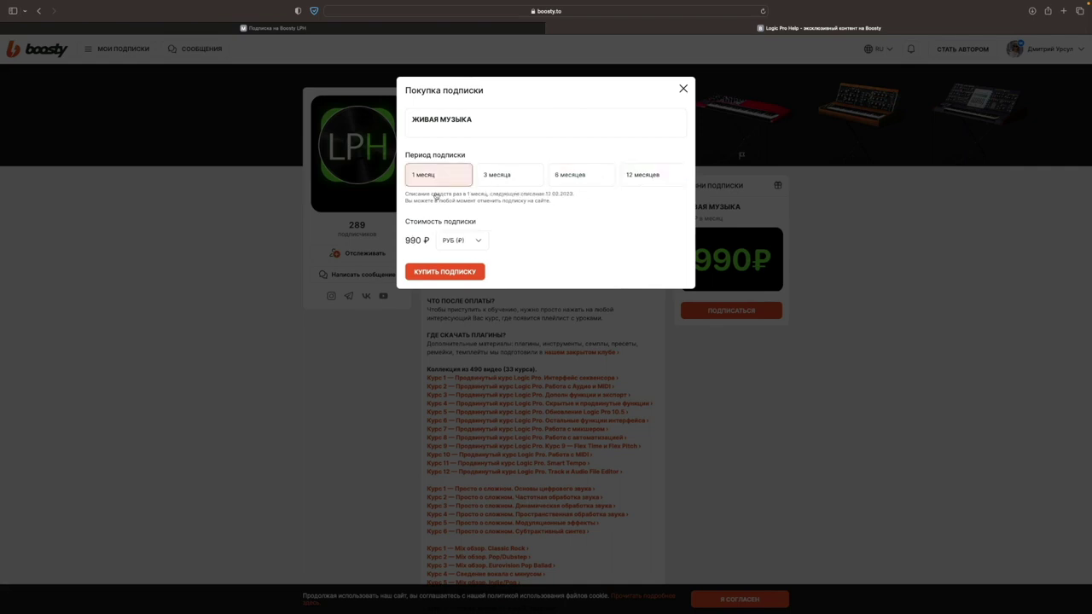
click(472, 273)
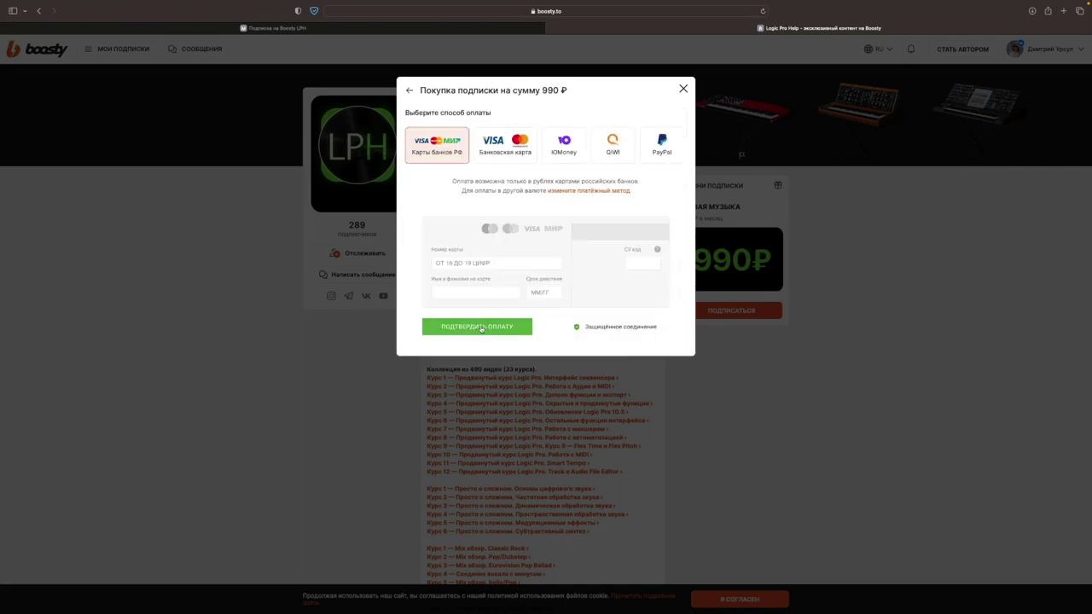
click(569, 379)
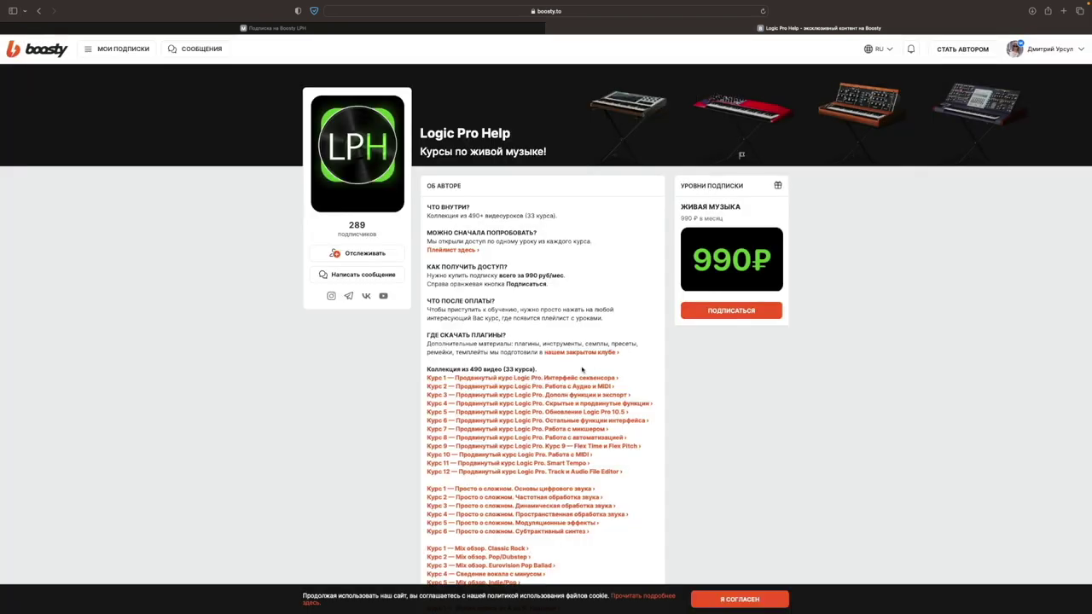
Look over the course list on the Boosty page and return to the LPH subscription page
scroll(569, 379, down, 2)
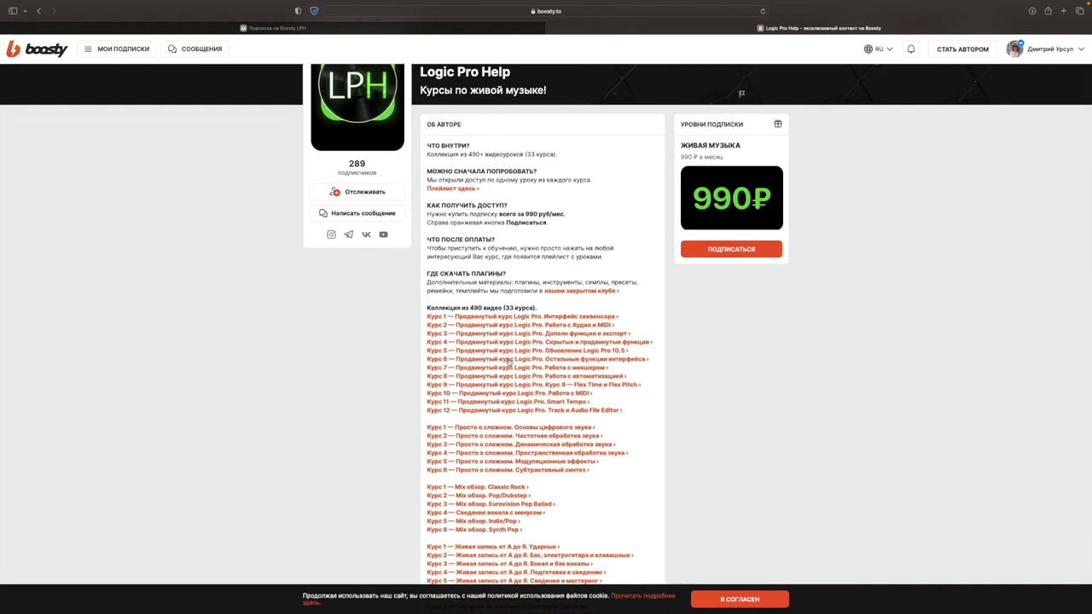
scroll(495, 459, down, 1)
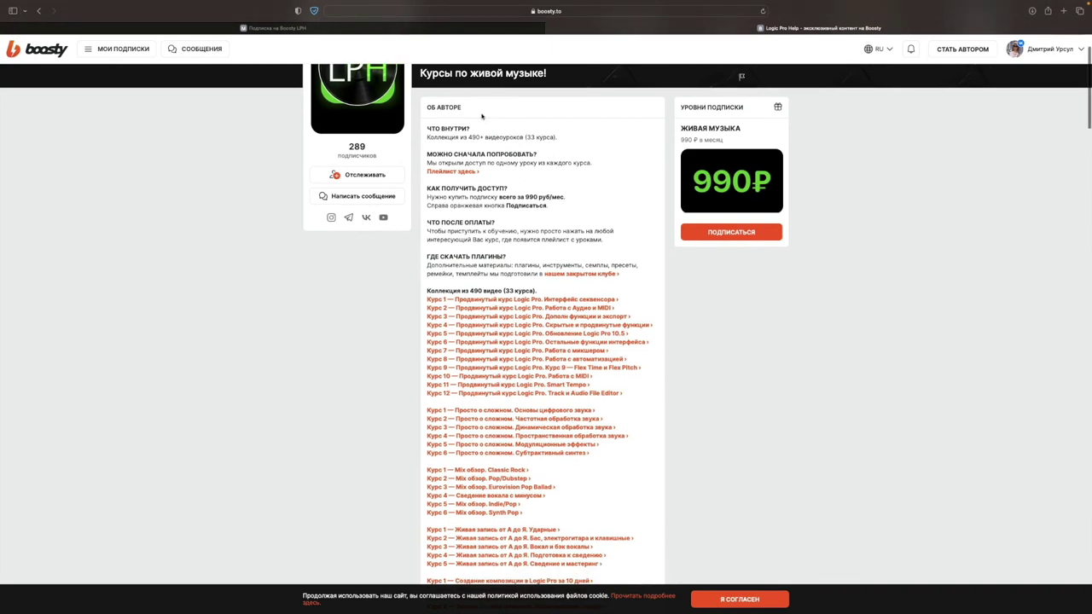
click(383, 28)
scroll(494, 236, up, 5)
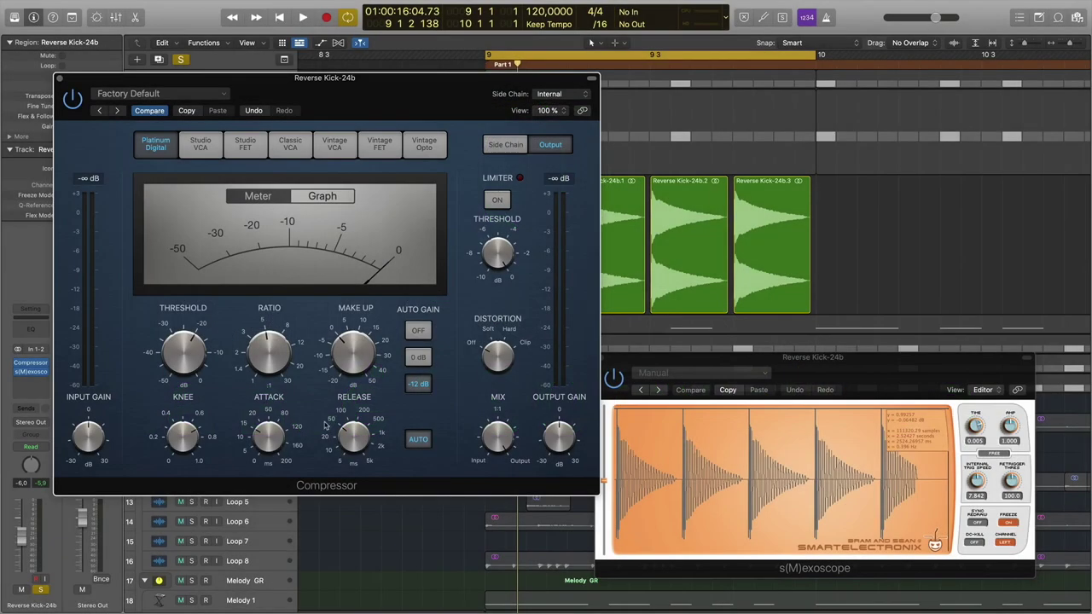
In Logic Pro, turn off the Compressor's auto gain, set its threshold to -28 dB, and capture the playing kick in s(M)exoscope
mouse_move(283, 447)
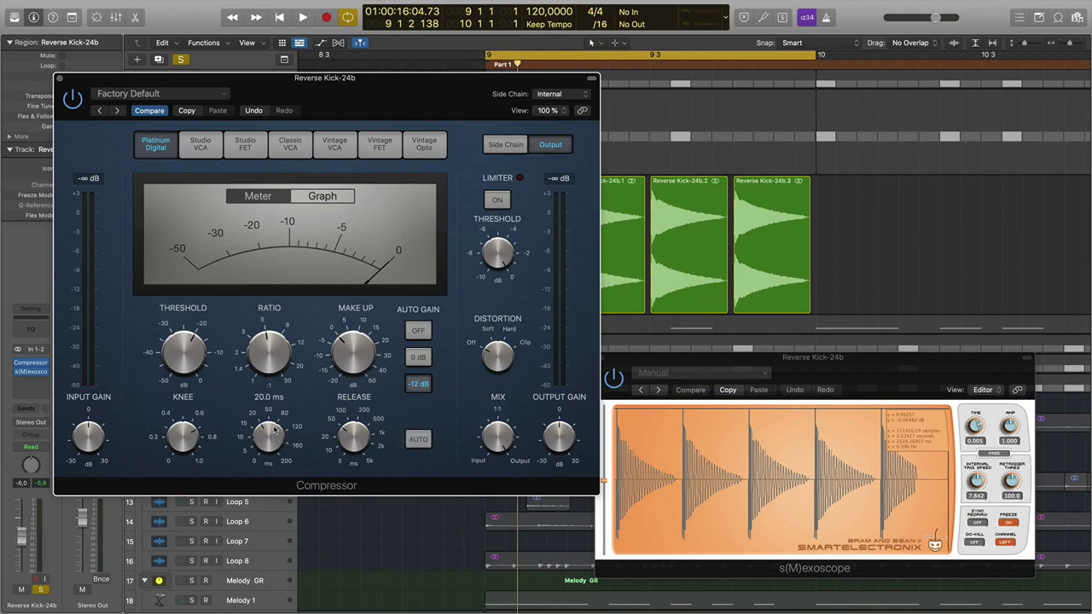
click(419, 337)
mouse_move(195, 363)
key(space)
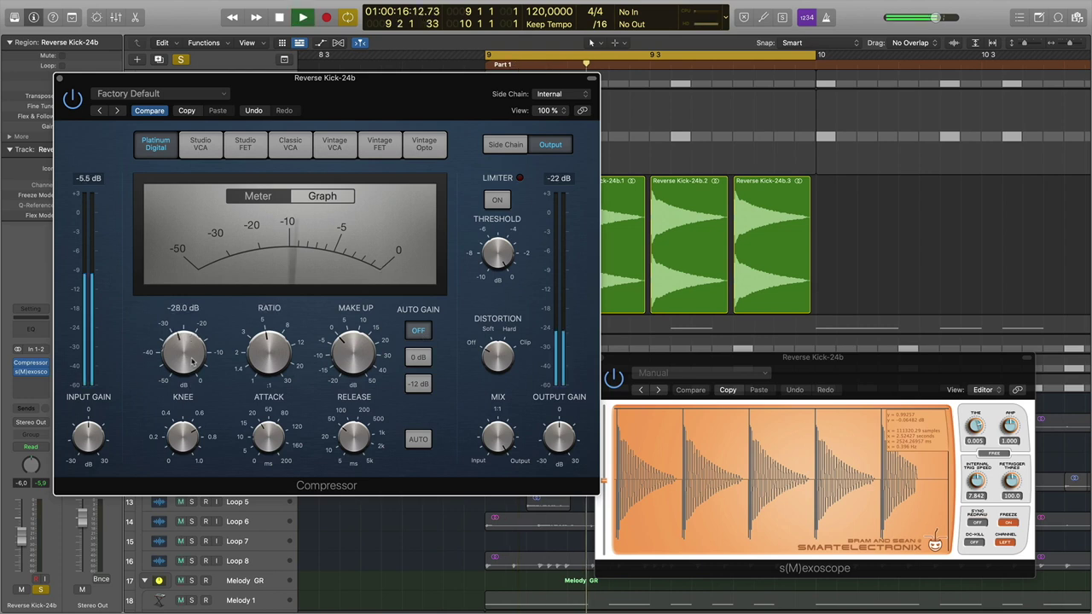
click(1010, 530)
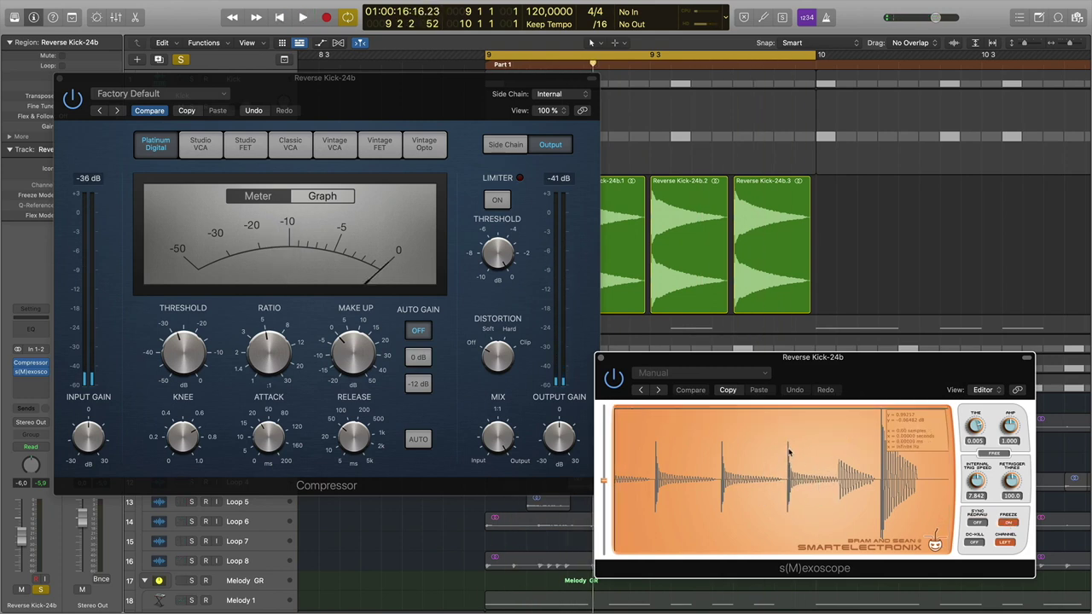
Set the Compressor's make-up gain to 4.5 dB, unfreeze s(M)exoscope and play the kick to view its compressed waveform
click(356, 355)
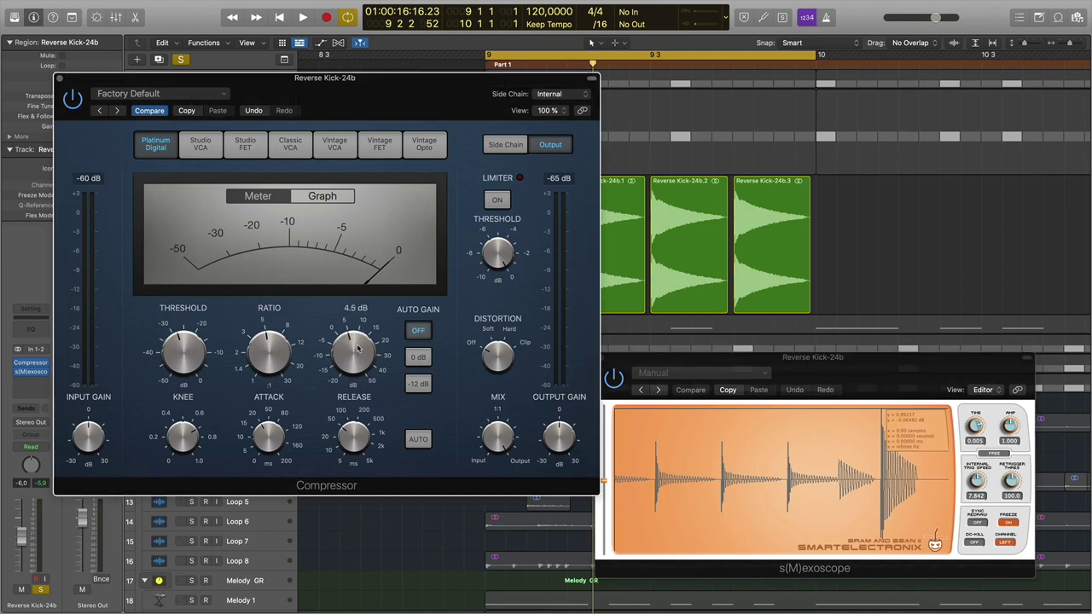
click(1007, 523)
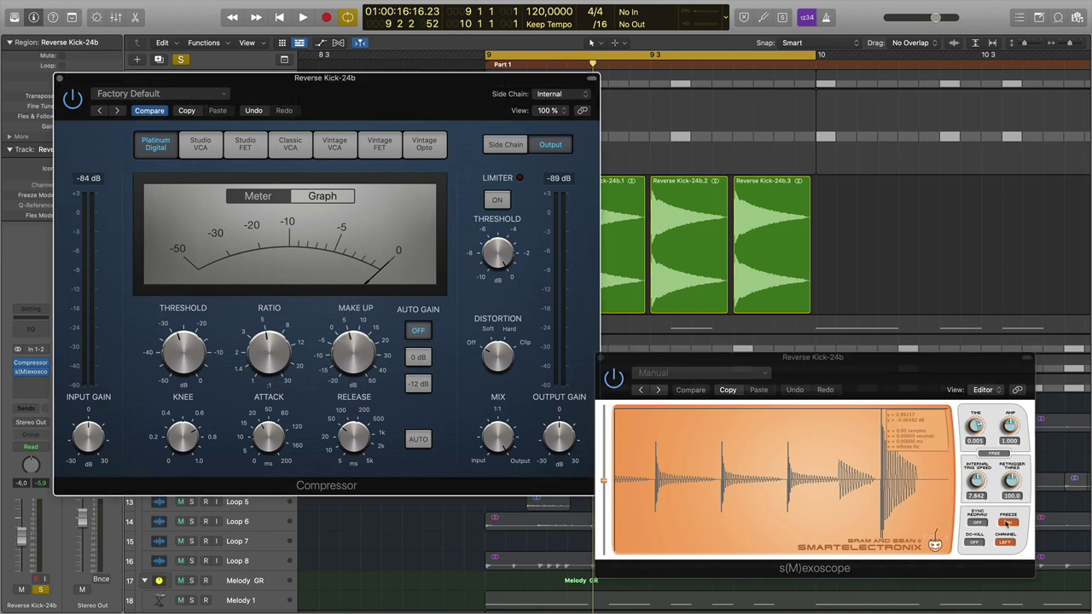
key(space)
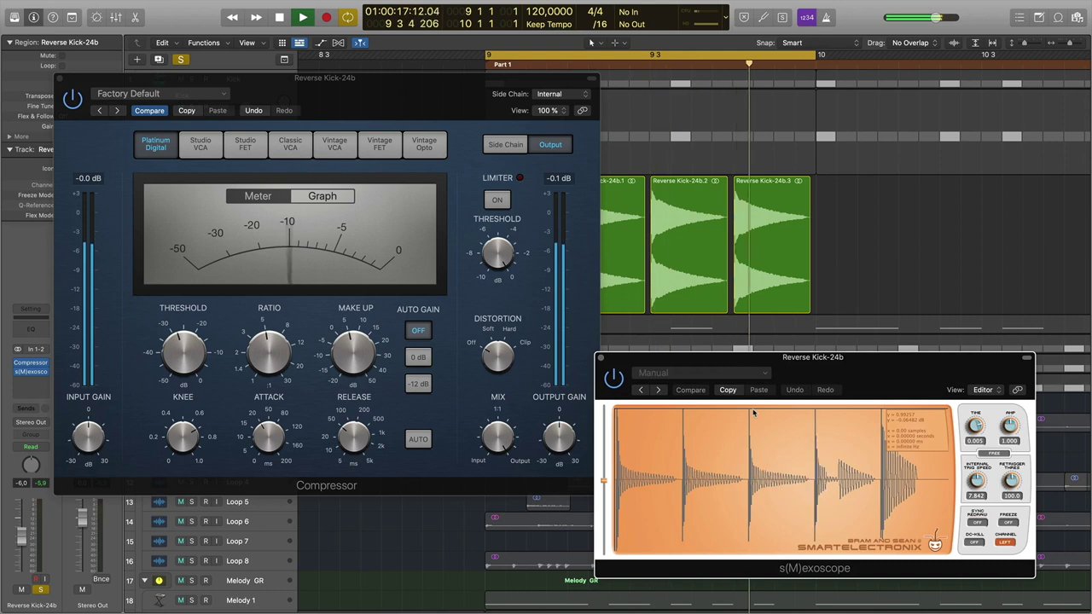
key(space)
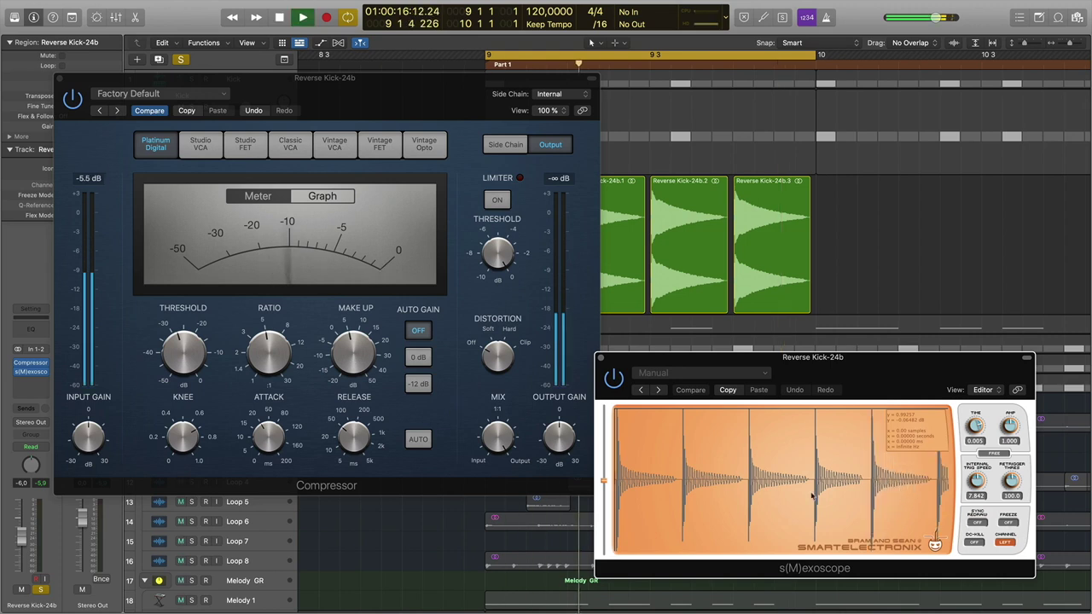
Set the Compressor's attack to 0 ms and play the kick briefly to compare its transient in s(M)exoscope
click(276, 440)
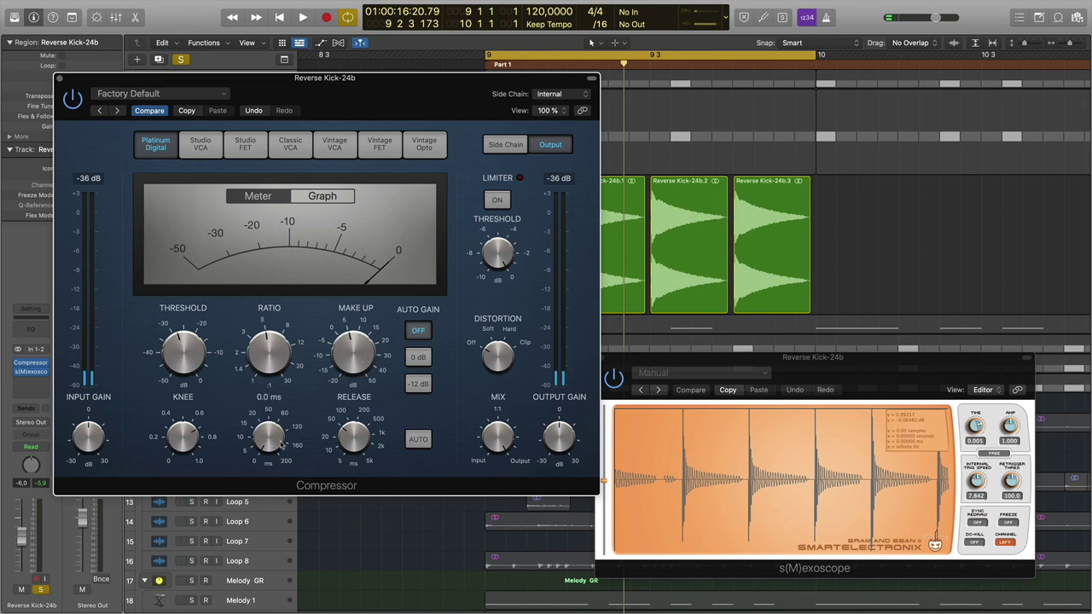
key(space)
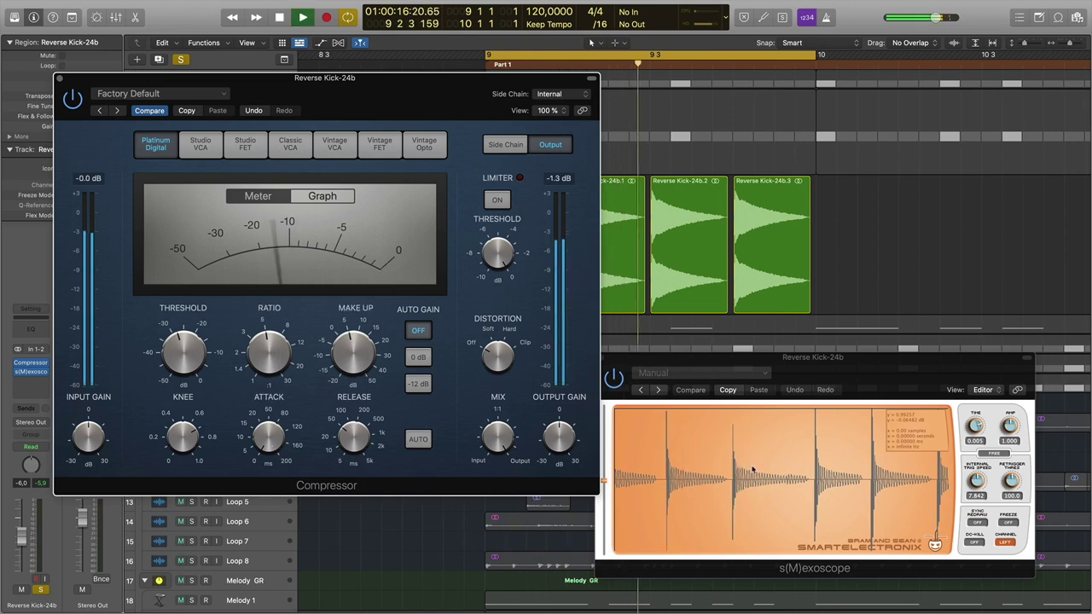
key(space)
click(254, 437)
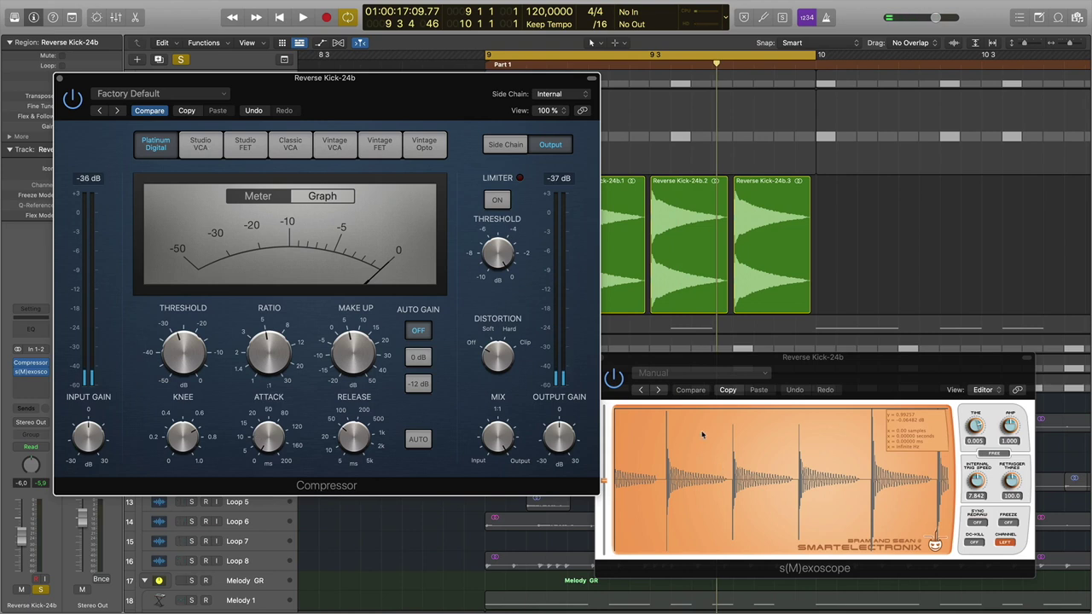
Insert a stereo Limiter between the Compressor and s(M)exoscope on the Reverse Kick-24b track
click(61, 79)
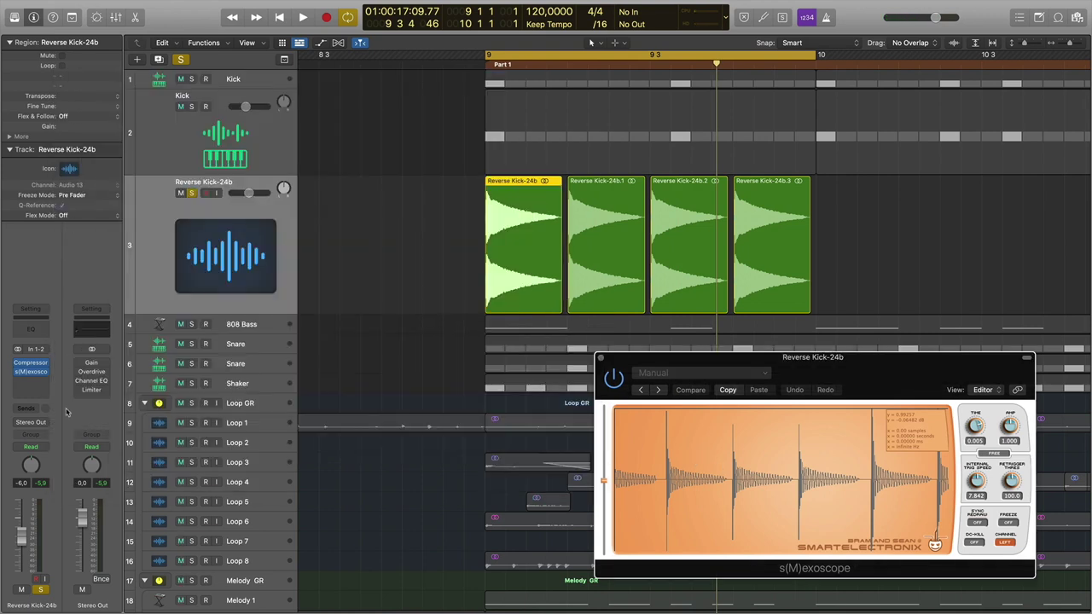
click(32, 380)
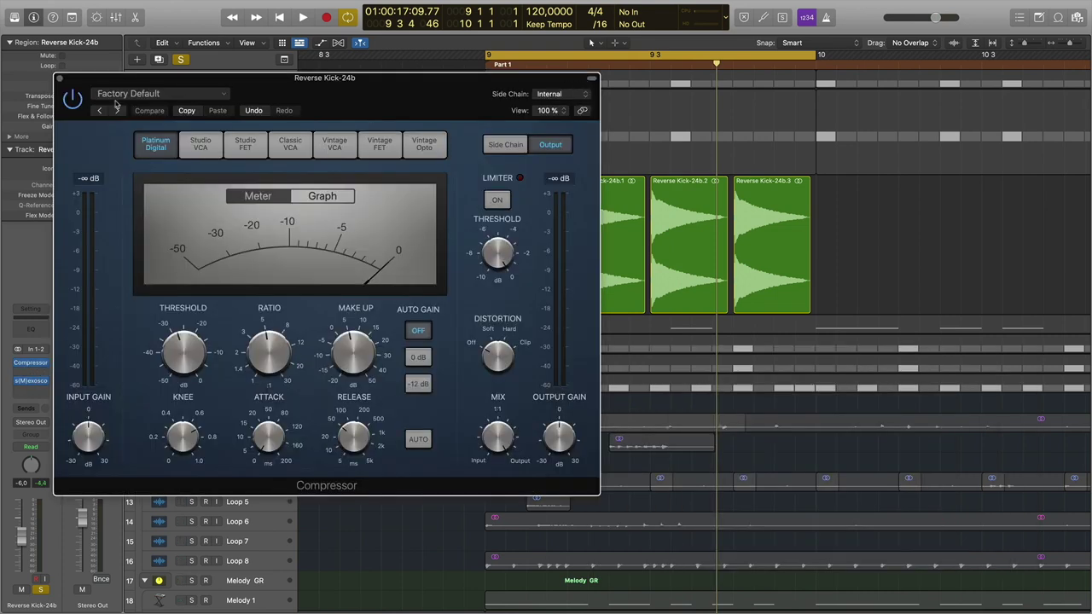
click(60, 78)
click(43, 362)
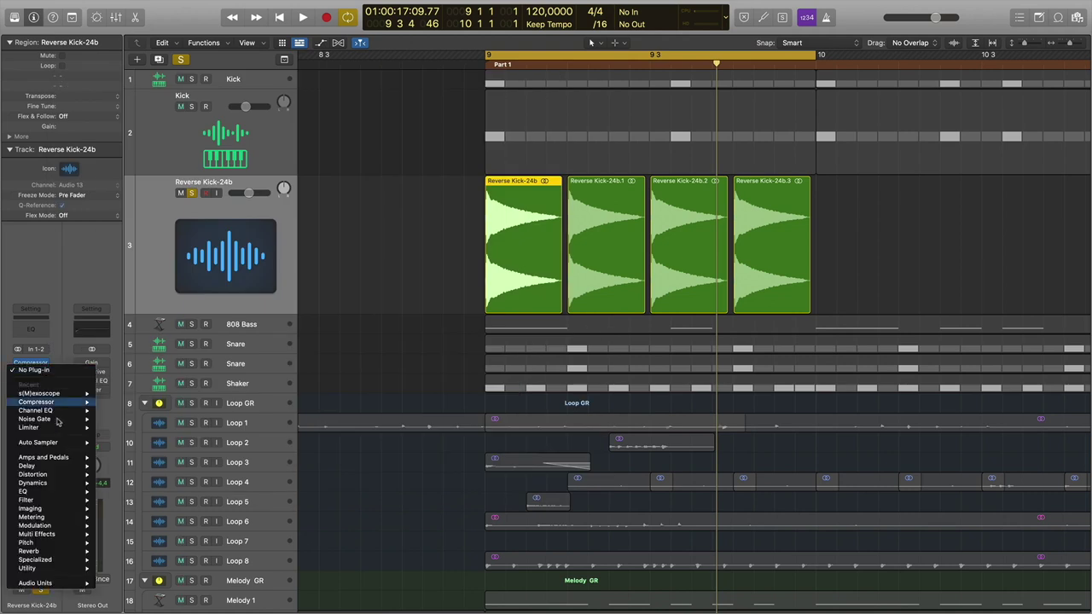
mouse_move(55, 518)
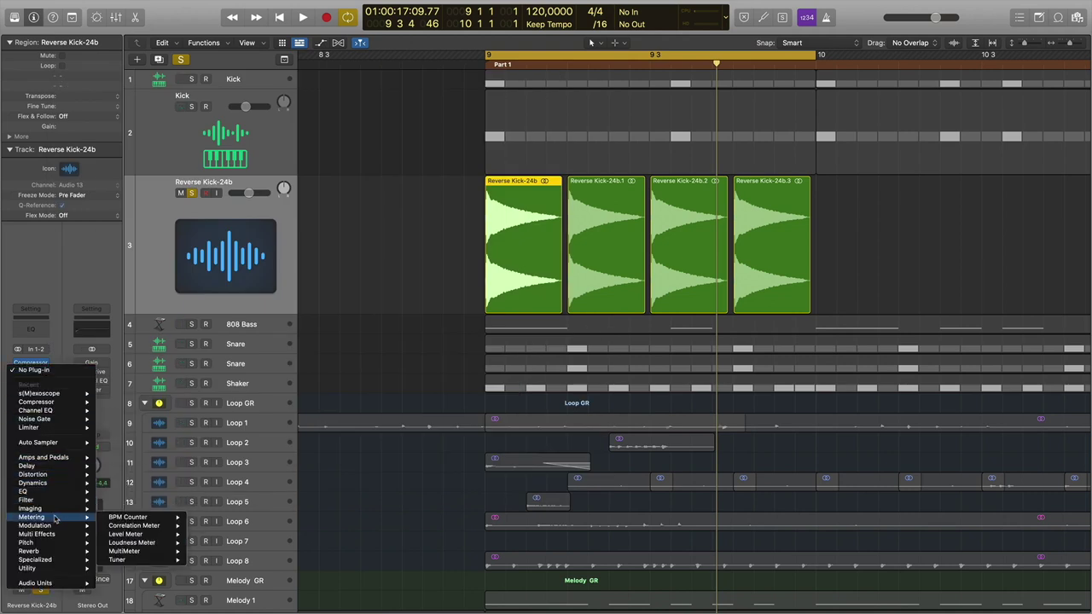
mouse_move(75, 483)
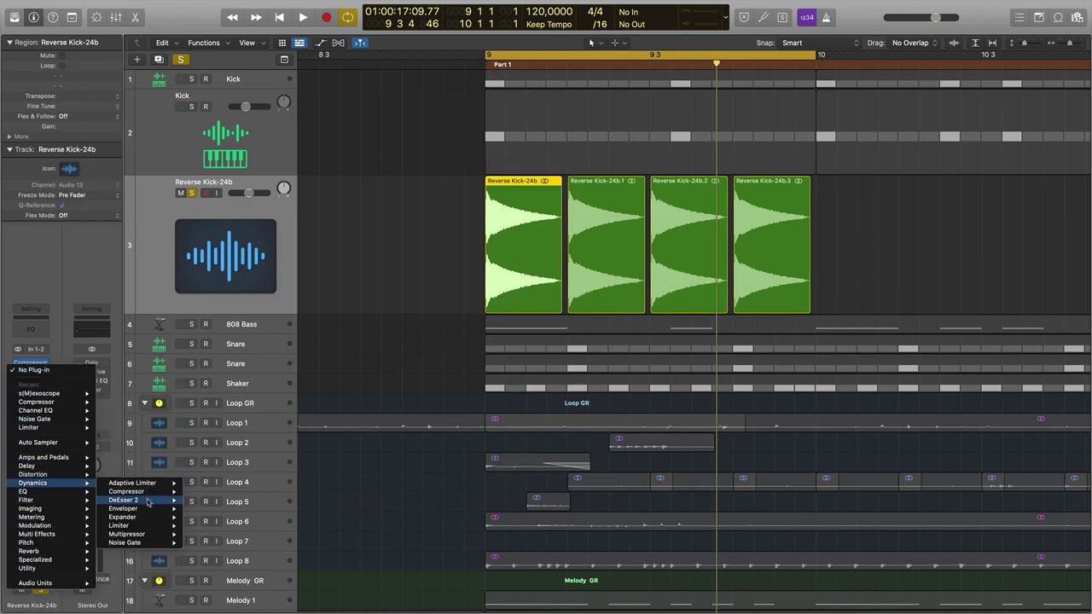
mouse_move(152, 527)
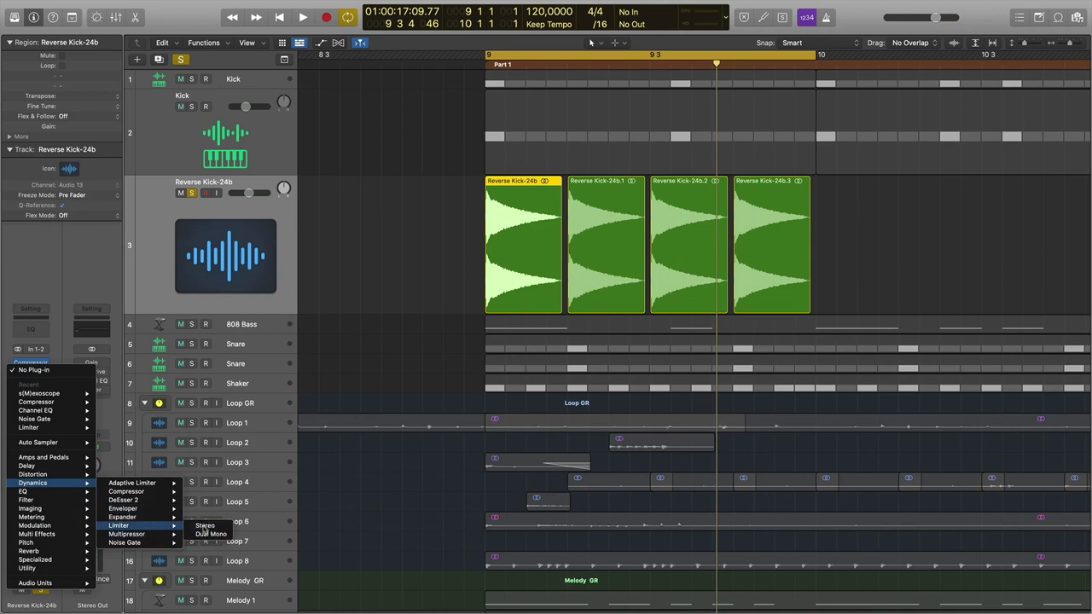
click(205, 527)
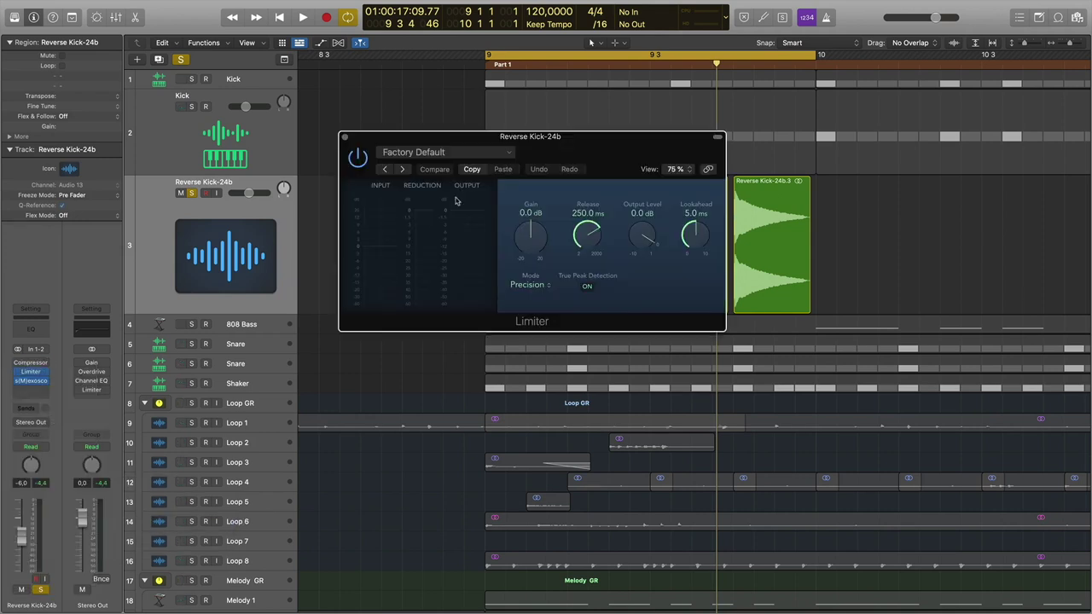
Set the Limiter's gain to +12.1 dB and output level to -6.2 dB, and play the kick with s(M)exoscope open
drag(520, 247, 654, 271)
drag(540, 245, 651, 265)
key(space)
mouse_move(33, 384)
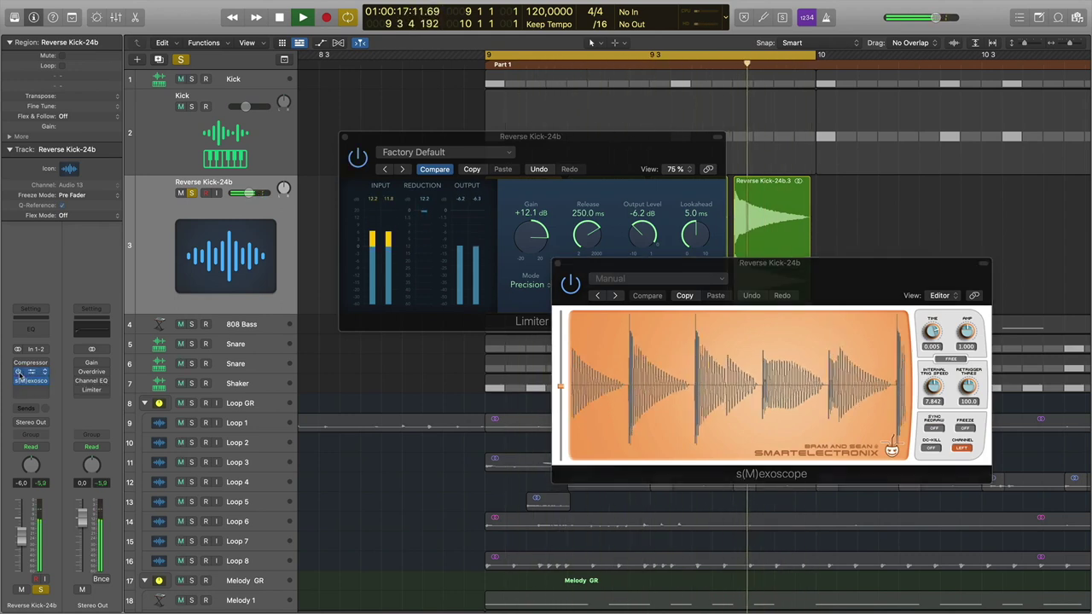
Raise the Limiter's output level to -3.2 dB and compare the playing kick's waveform with the Limiter bypassed and active
drag(642, 236, 641, 211)
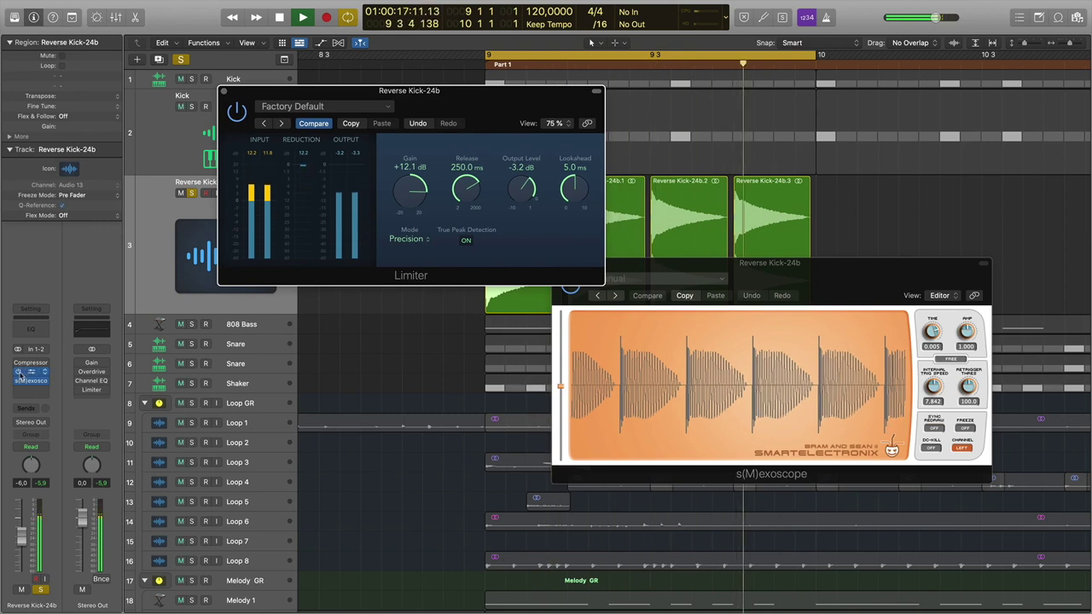
mouse_move(18, 373)
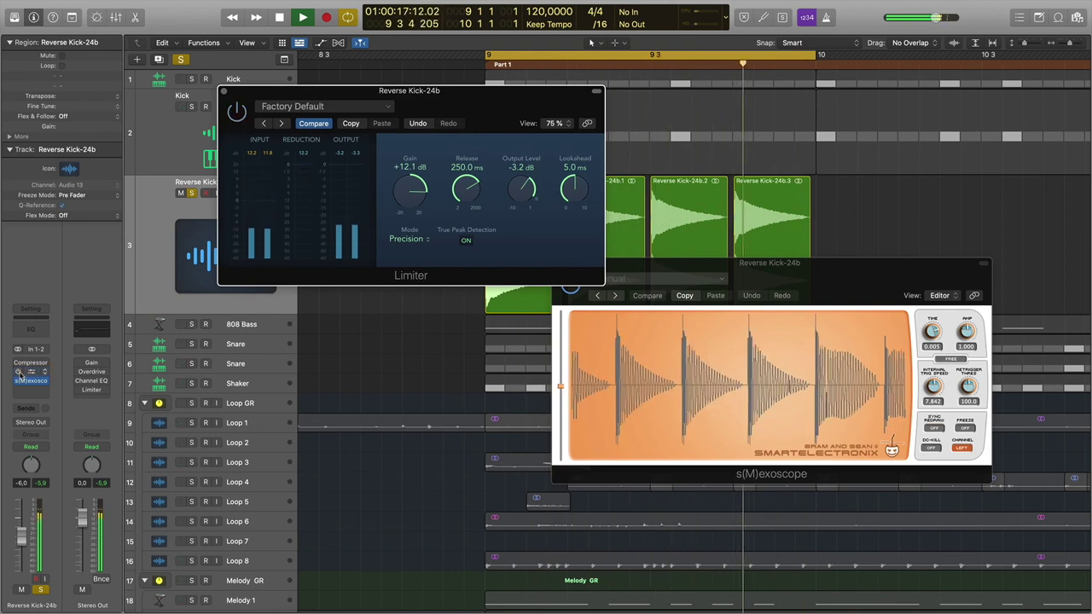
click(19, 373)
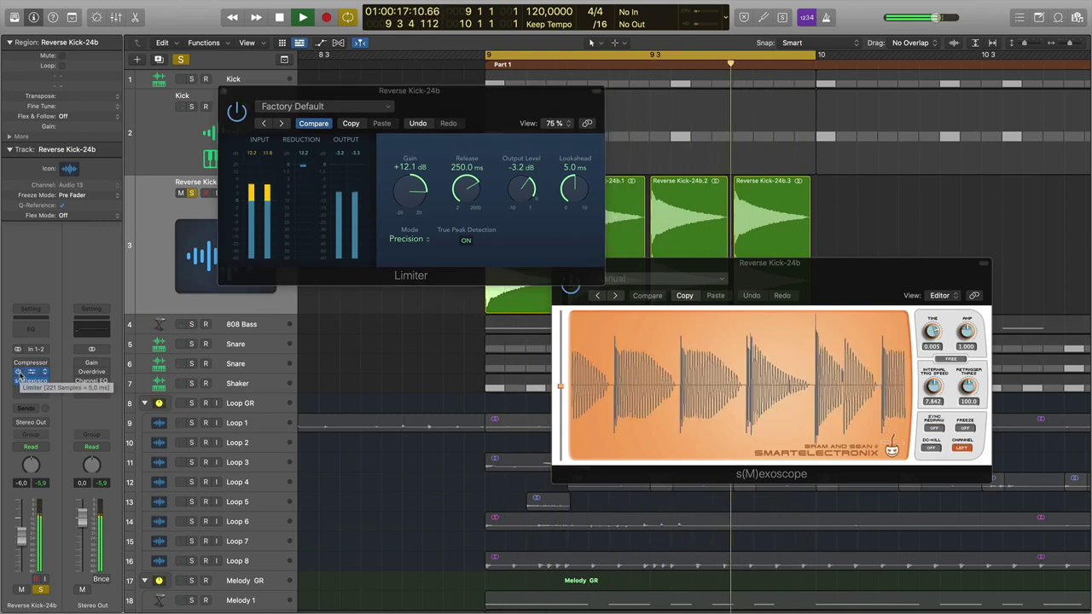
key(space)
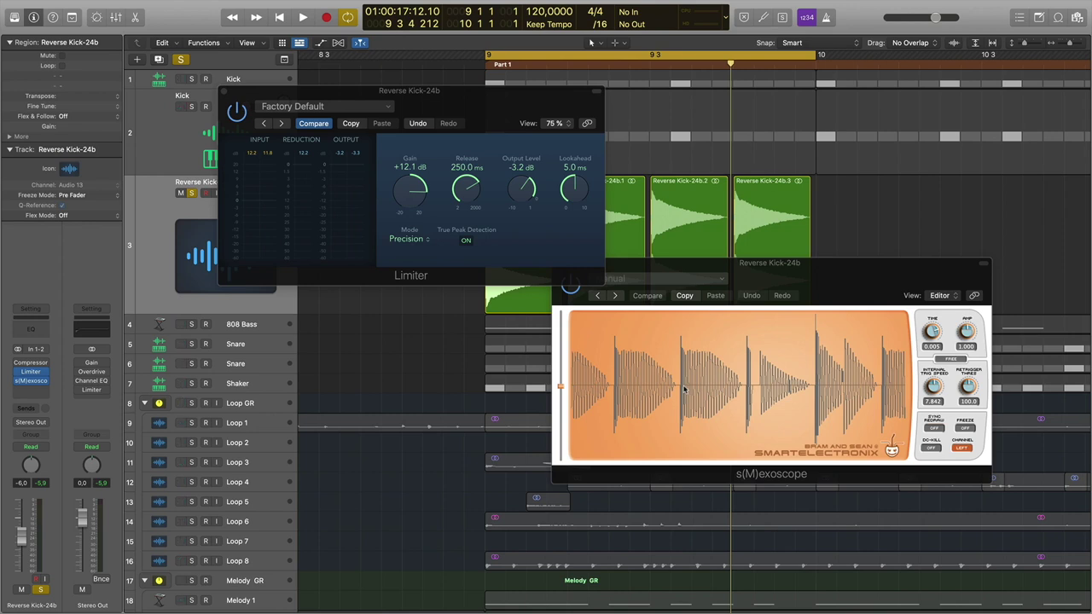
Set the Compressor's attack to 19.0 ms and close its window
drag(318, 95, 259, 71)
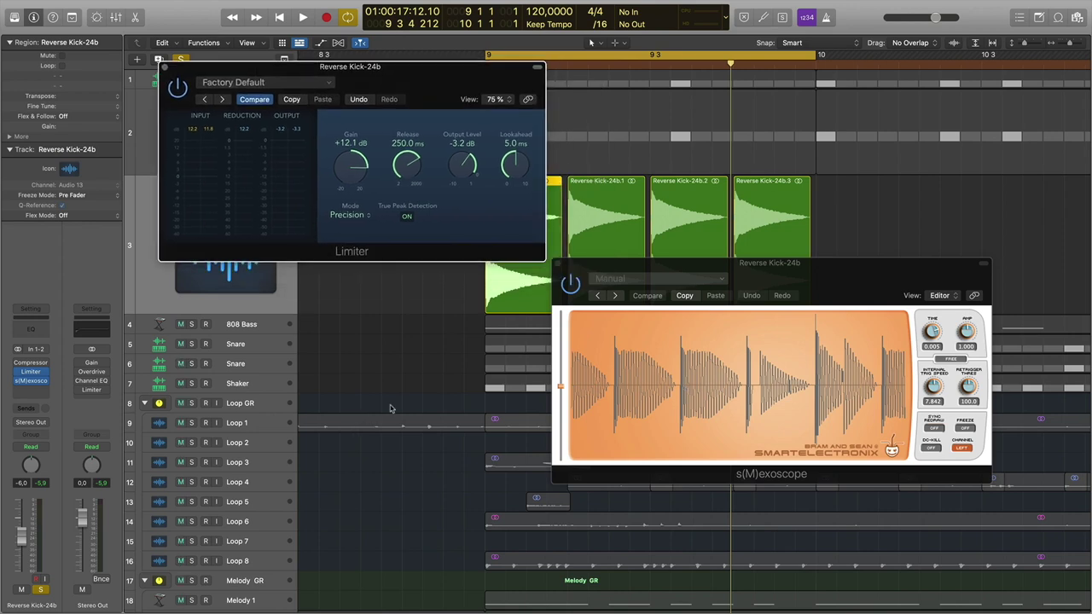
click(31, 363)
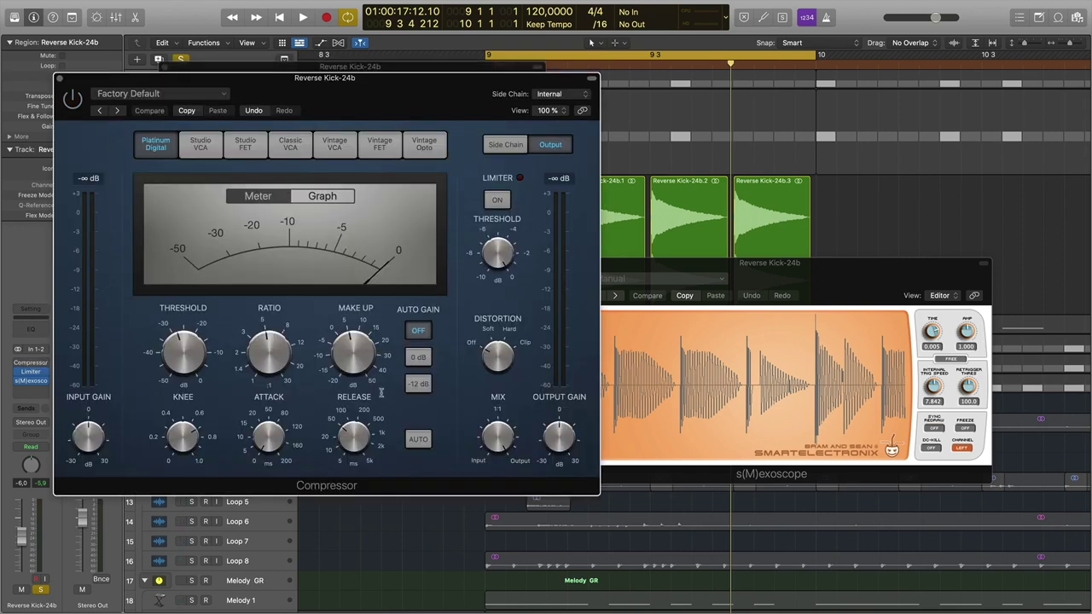
drag(271, 389, 273, 397)
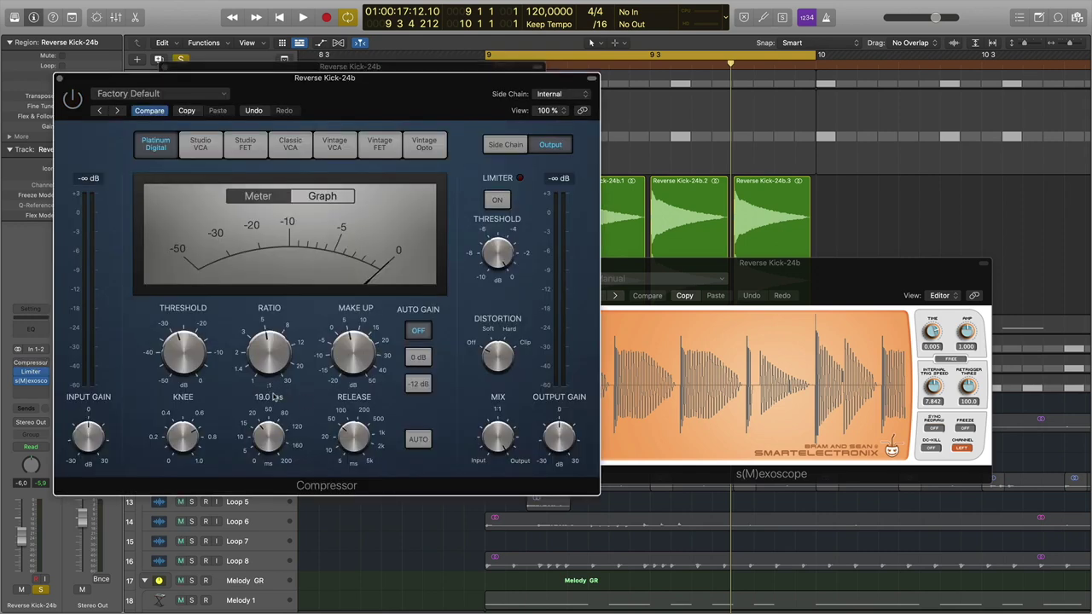
click(60, 80)
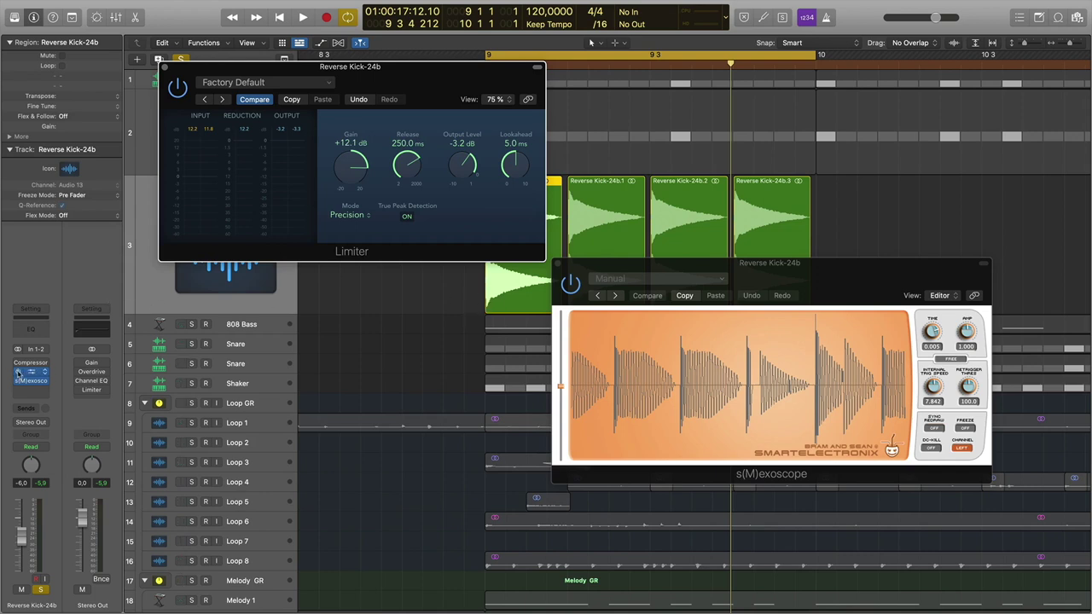
Bypass the Limiter, play the kick briefly to view its waveform, and close the Limiter and s(M)exoscope windows
click(702, 371)
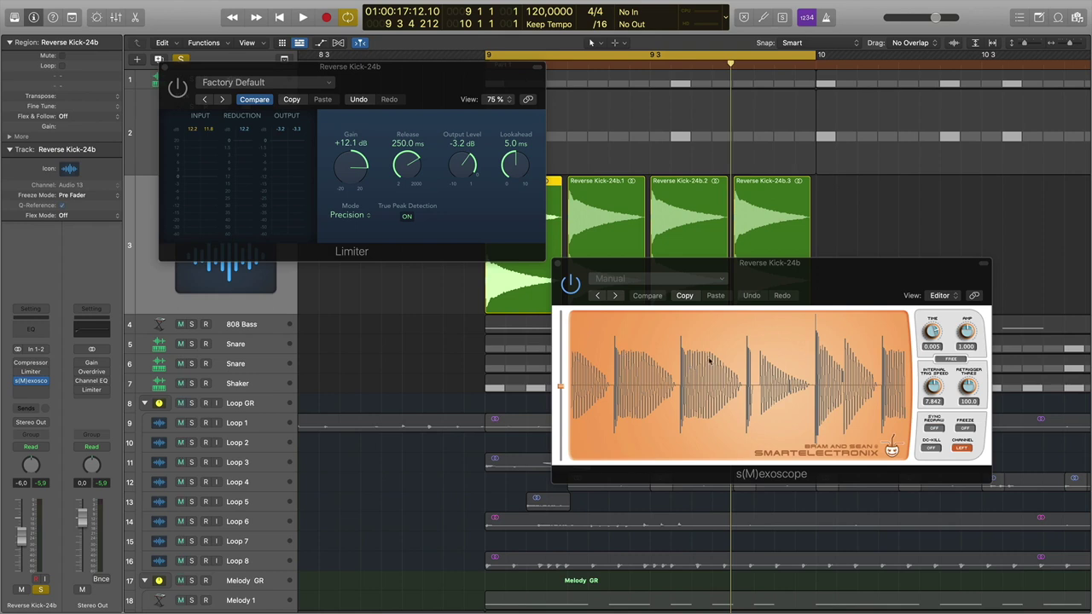
key(space)
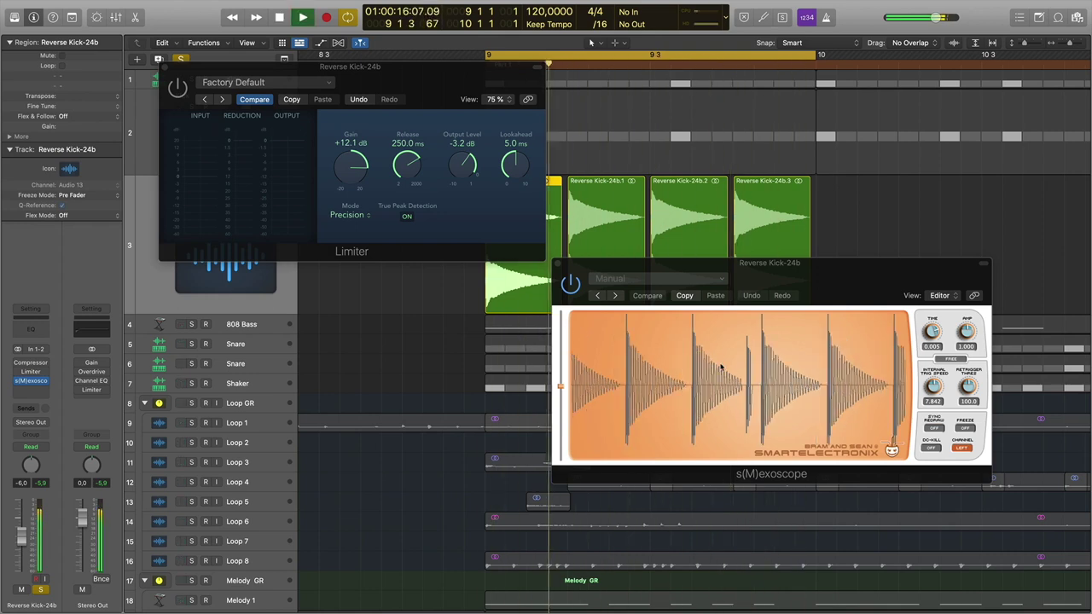
key(space)
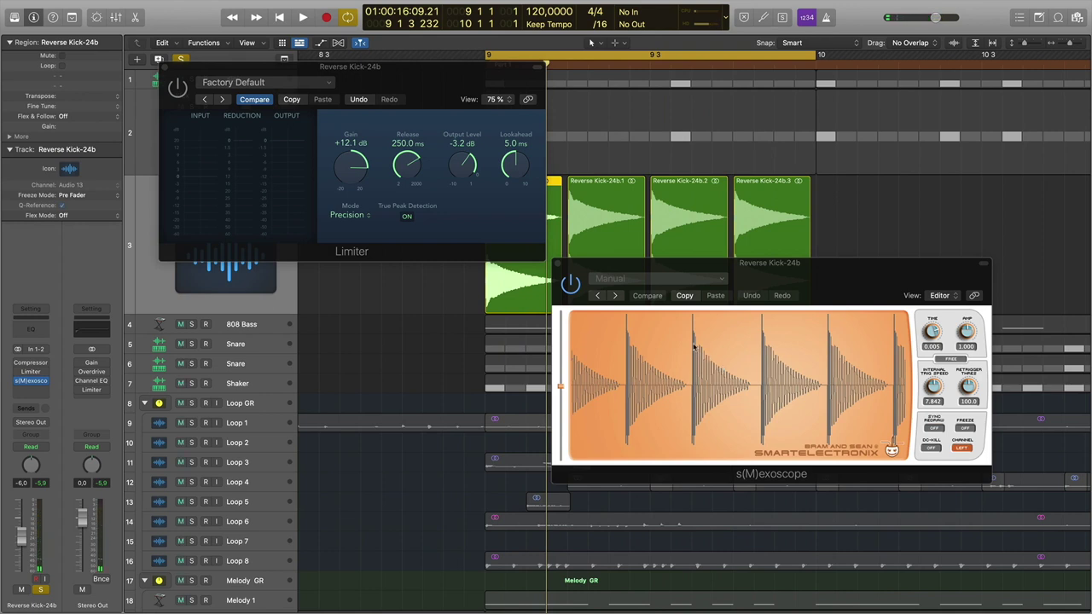
click(694, 346)
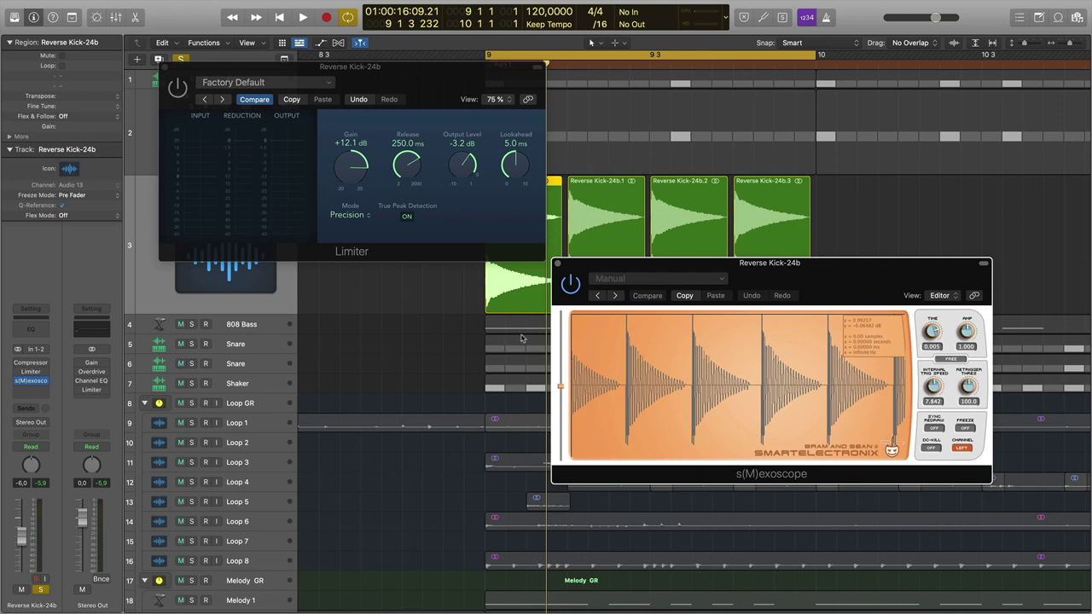
click(164, 67)
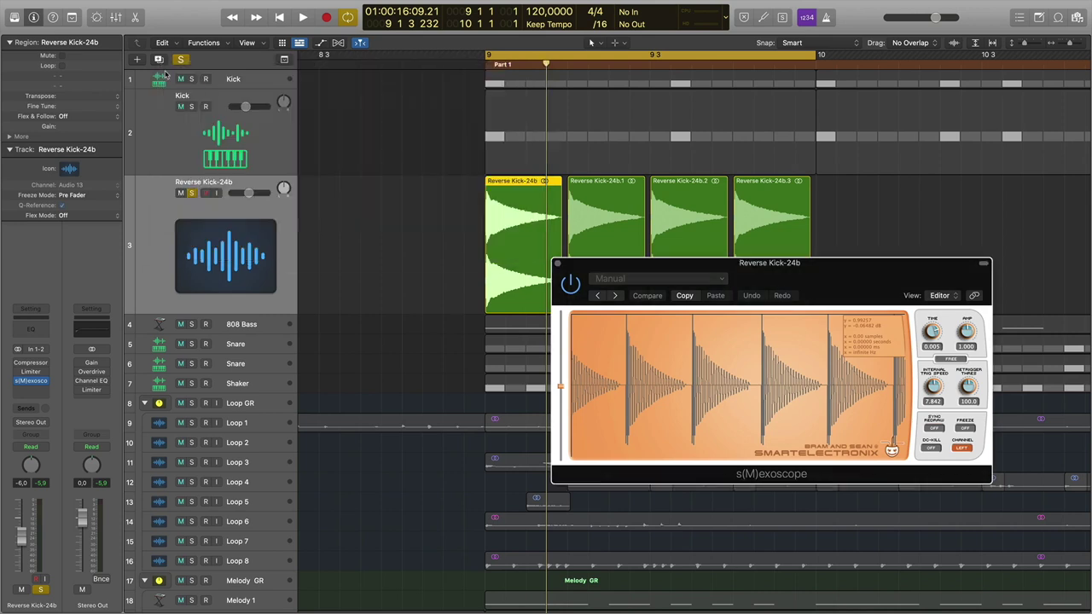
click(557, 265)
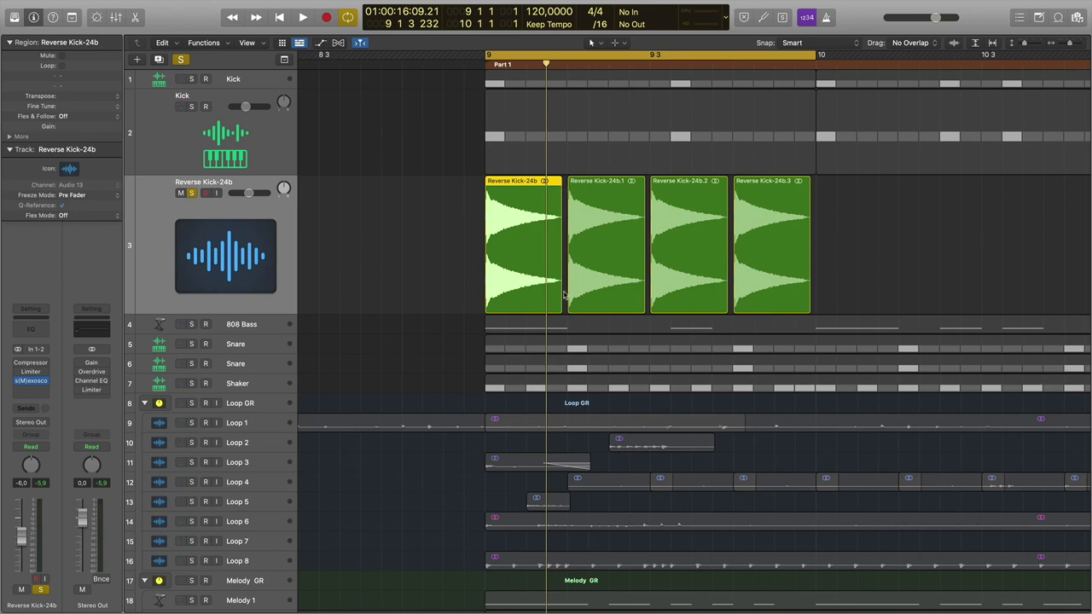
Trim the end of the first Reverse Kick-24b region to cut off its decaying tail
drag(562, 296, 535, 296)
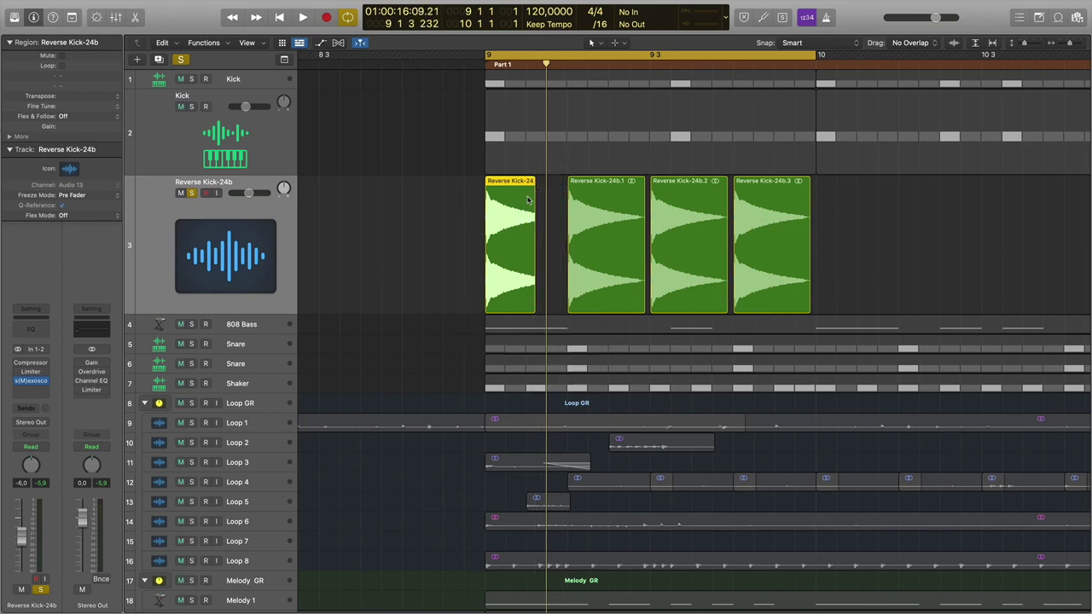
key(super+Right)
key(super+Right)
key(super+Right)
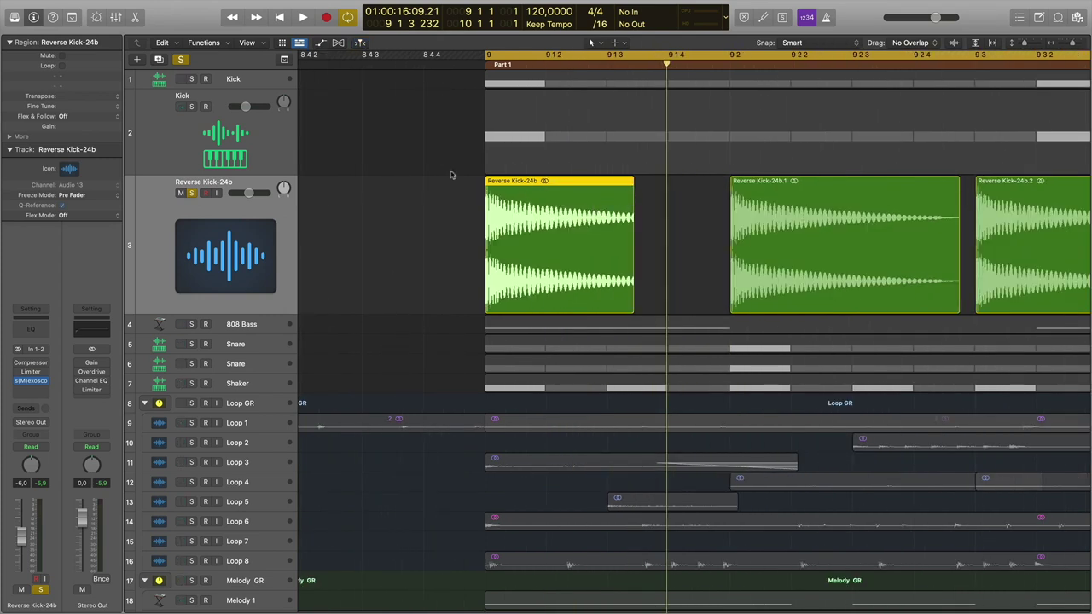
In the Kick track's Quick Sampler, set the sample end to 0.267 s and add a 0.134 s fade-out
click(235, 101)
click(44, 350)
click(471, 168)
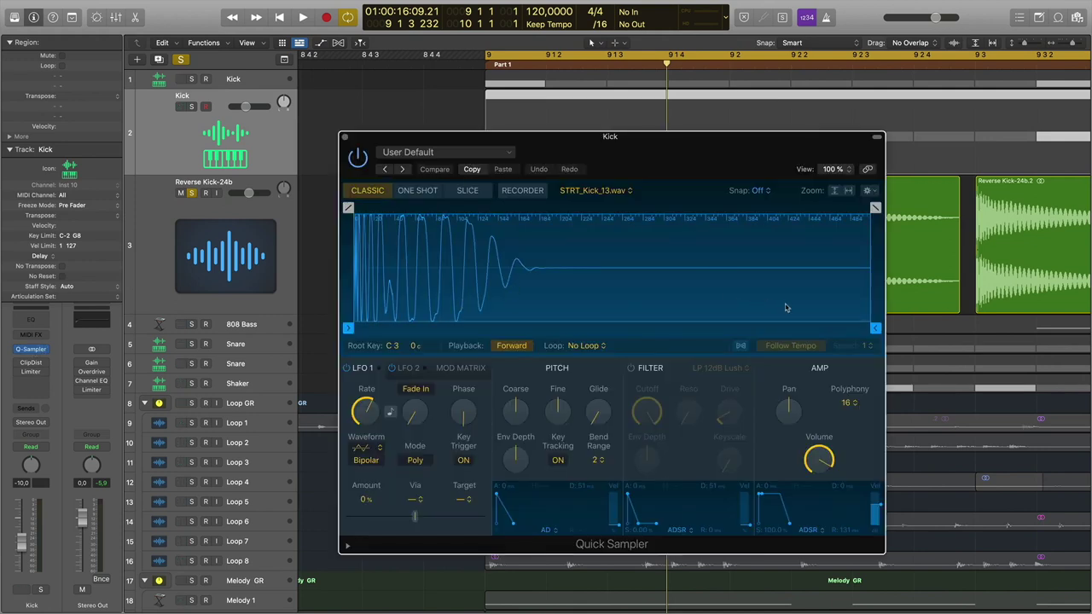
drag(875, 328, 603, 327)
drag(606, 208, 468, 209)
mouse_move(529, 345)
mouse_down()
mouse_move(531, 363)
mouse_move(534, 252)
mouse_up()
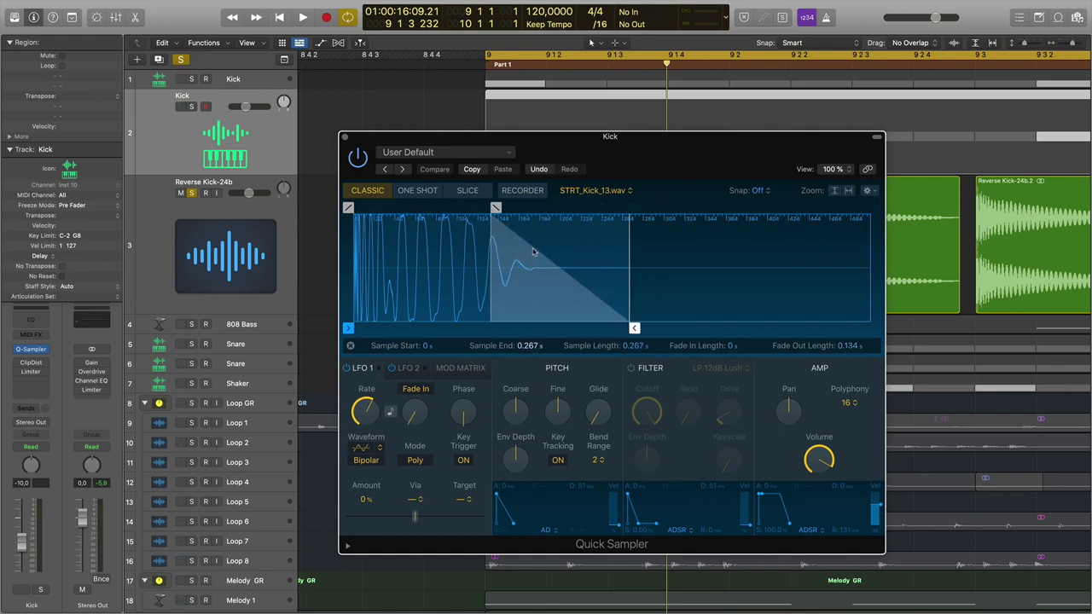
Remove the sample's fade-out, extend its end marker back to the full length, and close Quick Sampler
drag(496, 208, 634, 209)
drag(635, 327, 869, 327)
click(344, 136)
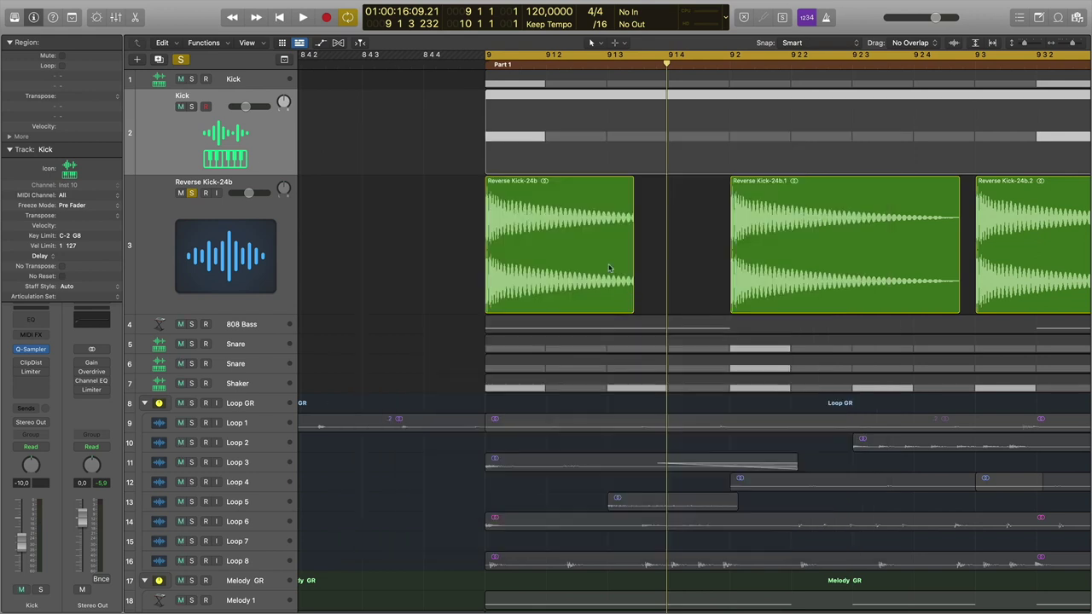
Extend the first Reverse Kick-24b region to its full tail, and trim it to a length of 0 0 1 239
drag(634, 308, 735, 302)
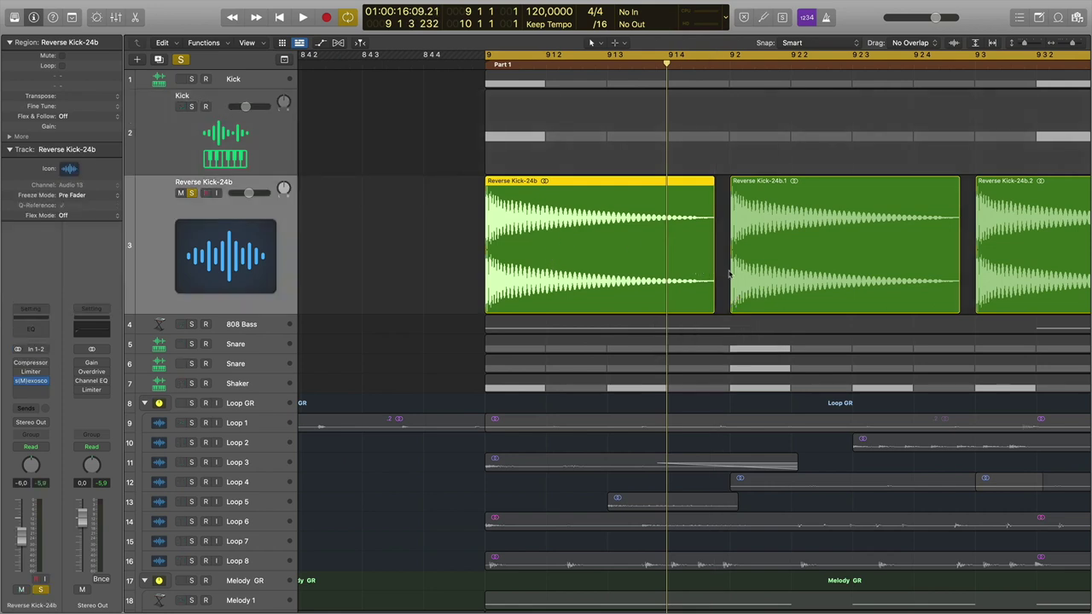
scroll(597, 316, right, 2)
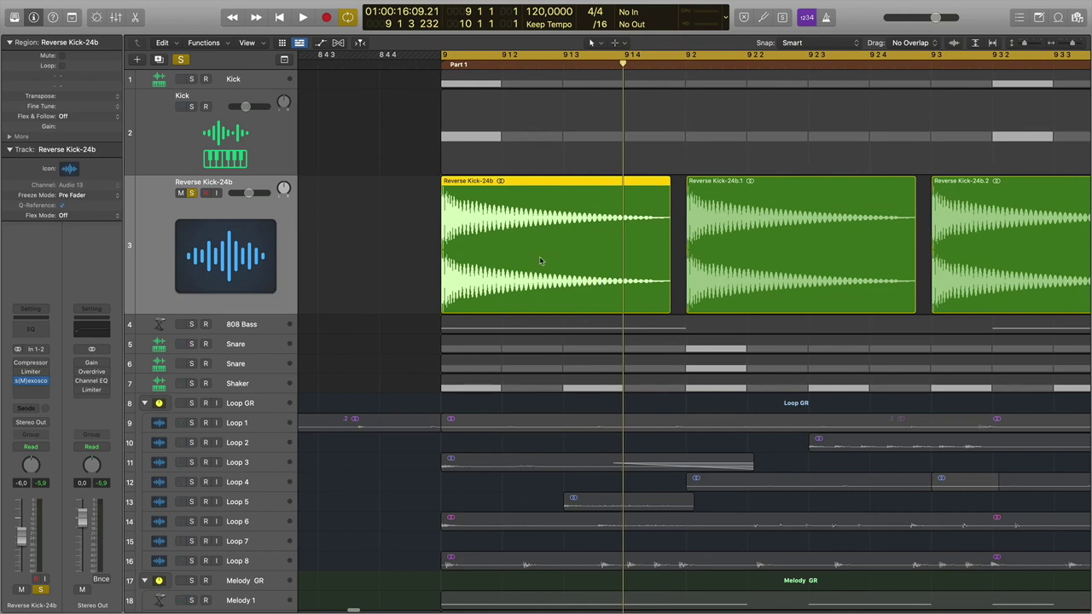
drag(667, 300, 561, 303)
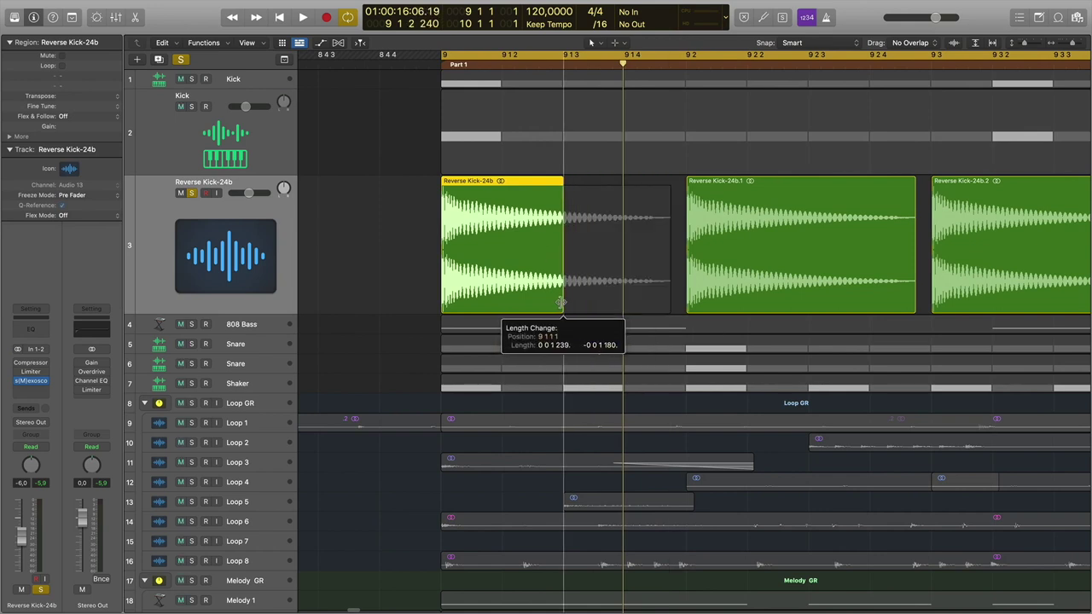
drag(560, 240, 562, 239)
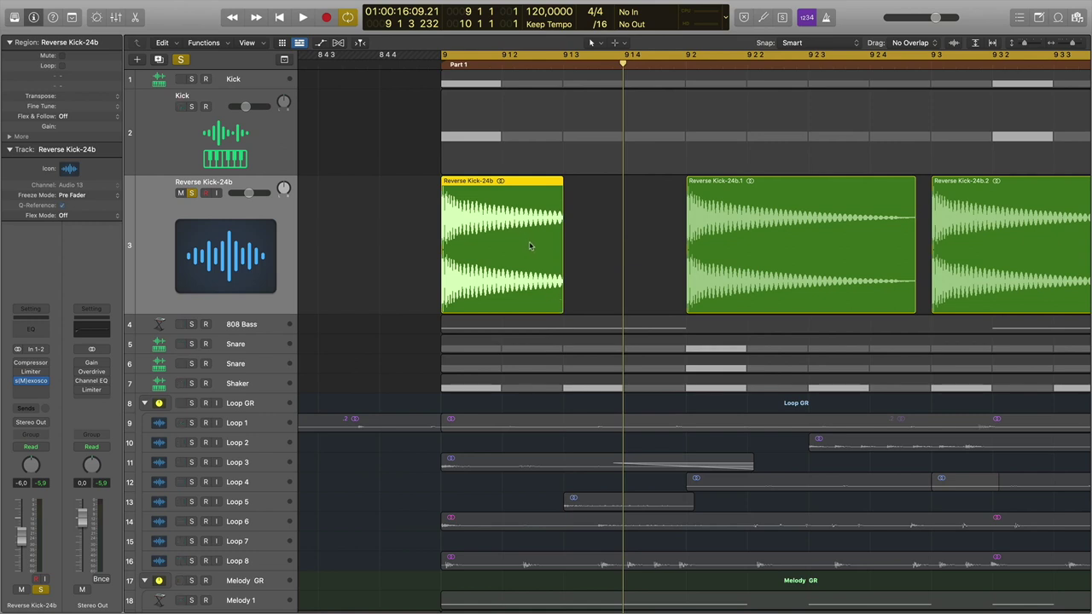
Extend the first Reverse Kick-24b region to a length of 0 0 3 180 and turn off the track's solo
drag(562, 304, 673, 303)
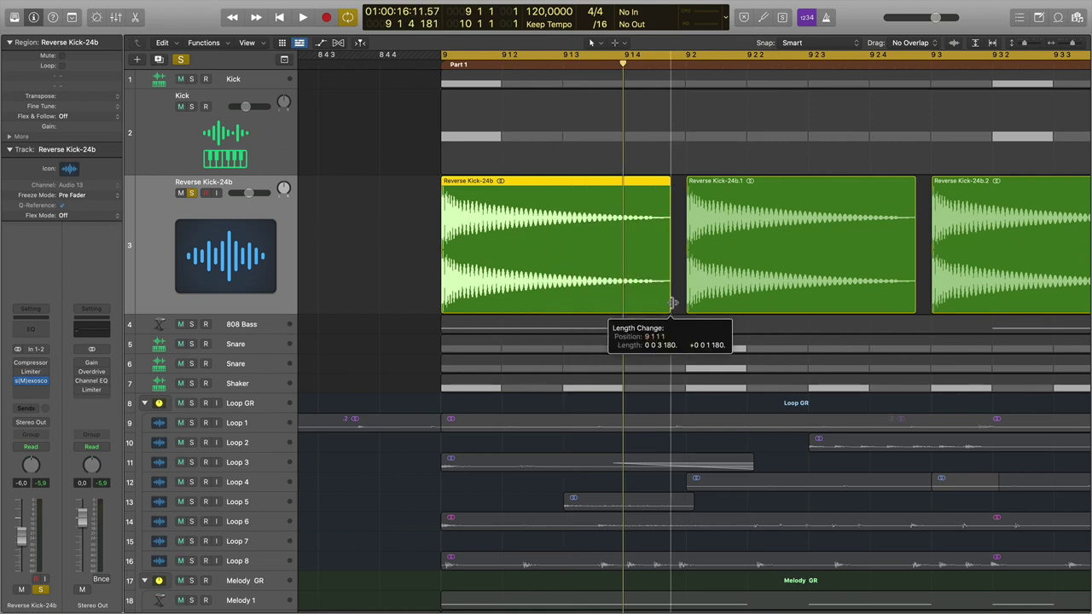
key(super+Left)
scroll(558, 275, right, 2)
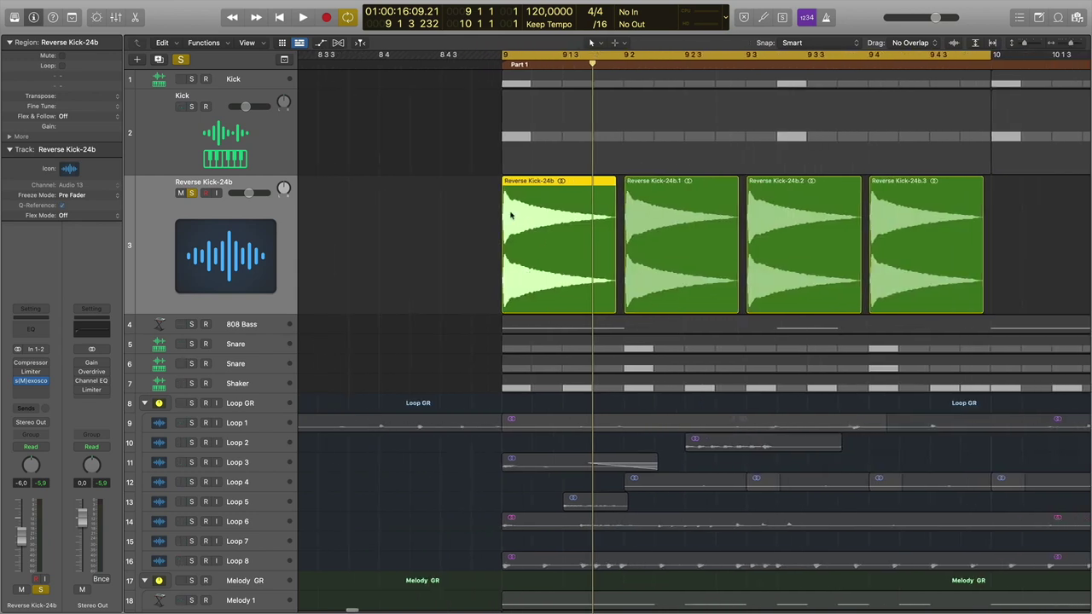
scroll(600, 269, right, 6)
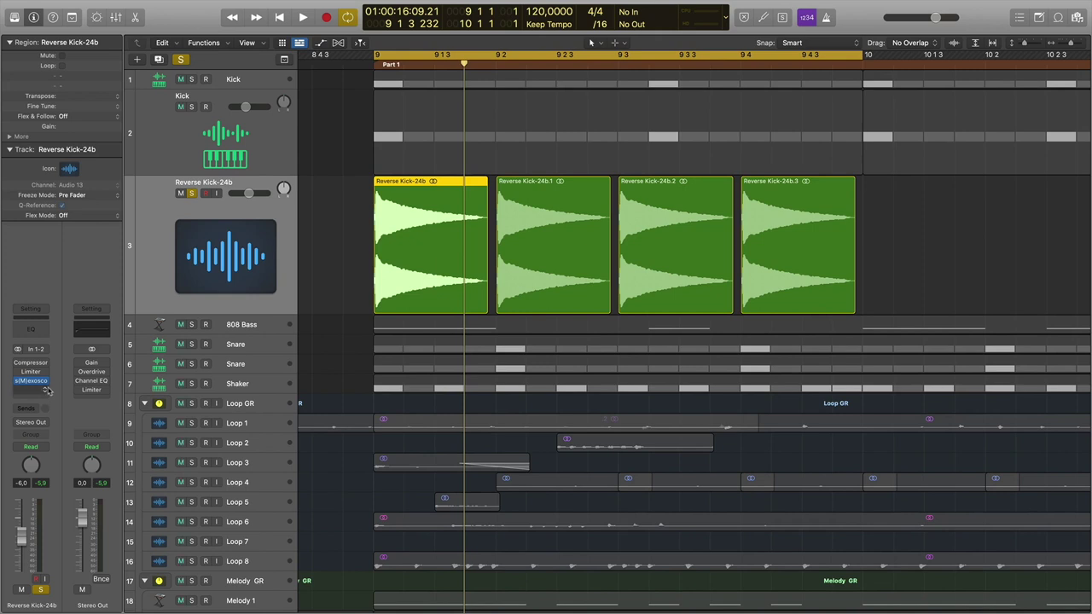
click(191, 193)
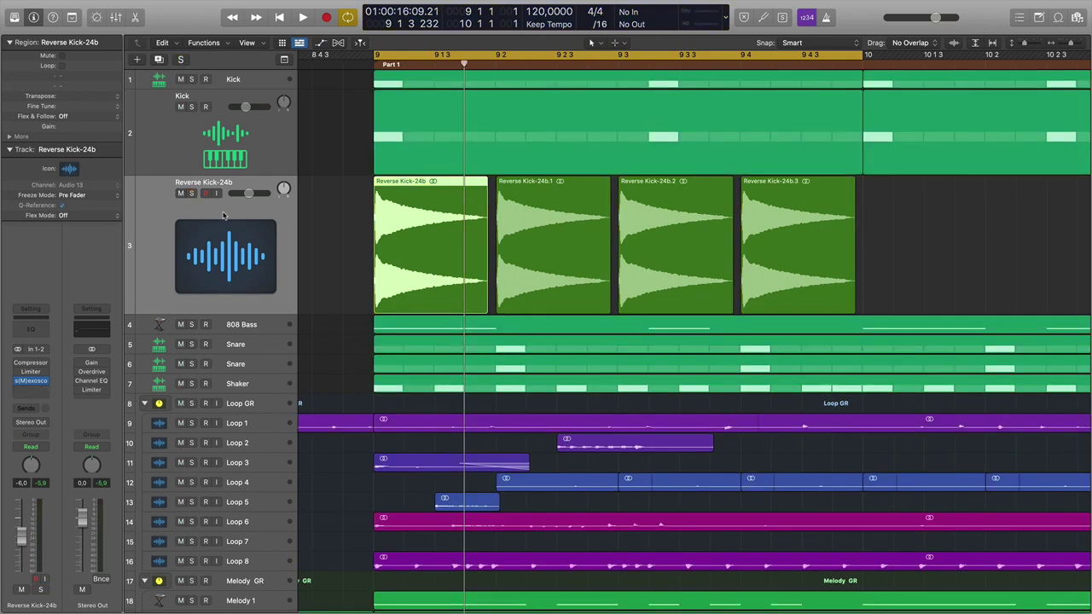
Solo the Kick track, increase its track height, and play it from the start of bar 9
click(277, 149)
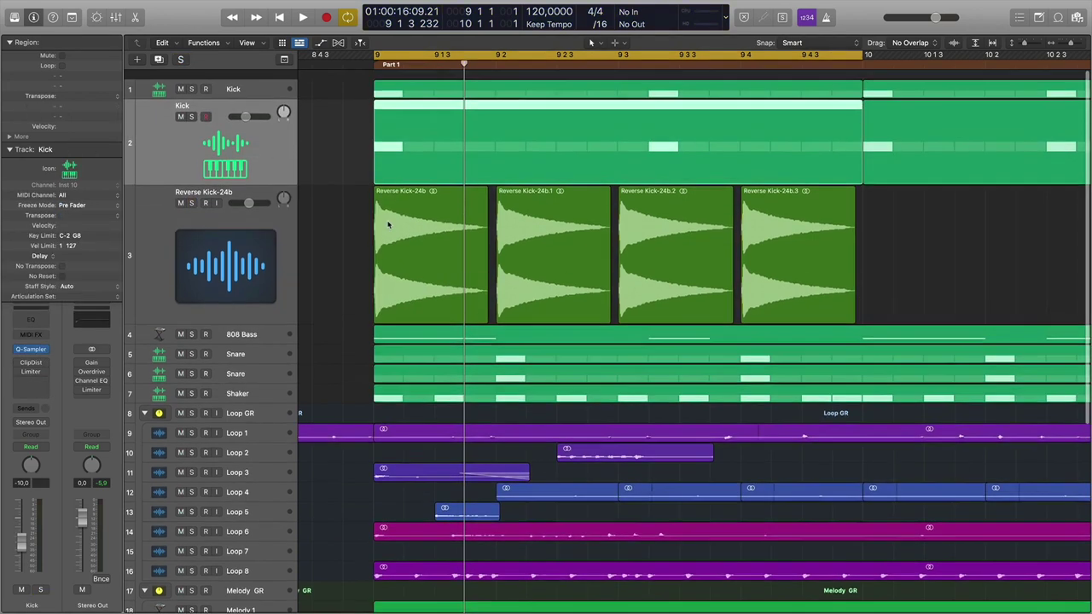
click(192, 109)
drag(267, 179, 273, 228)
click(376, 55)
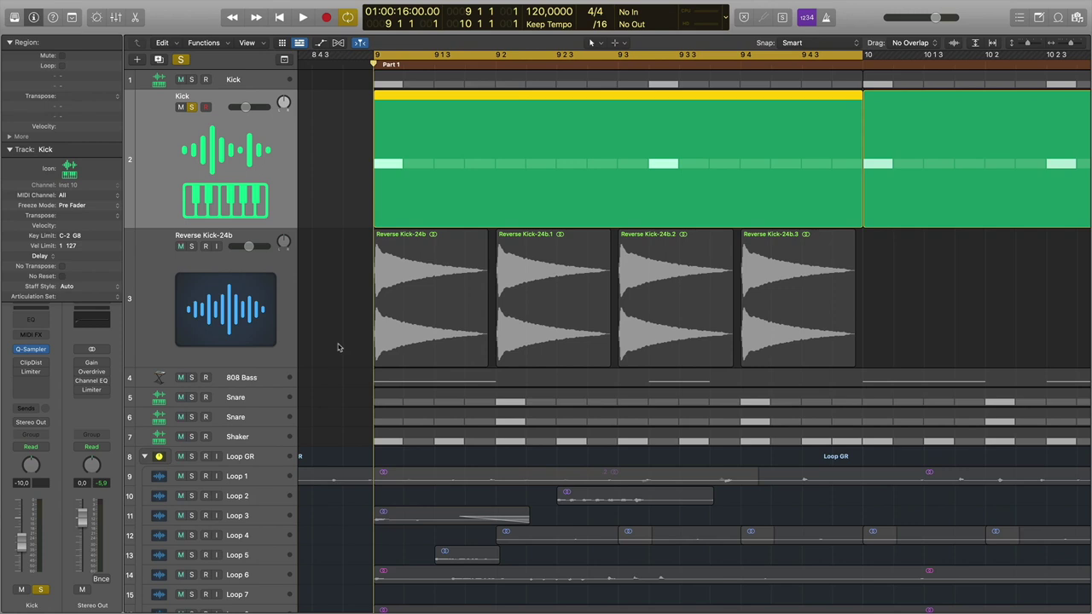
key(space)
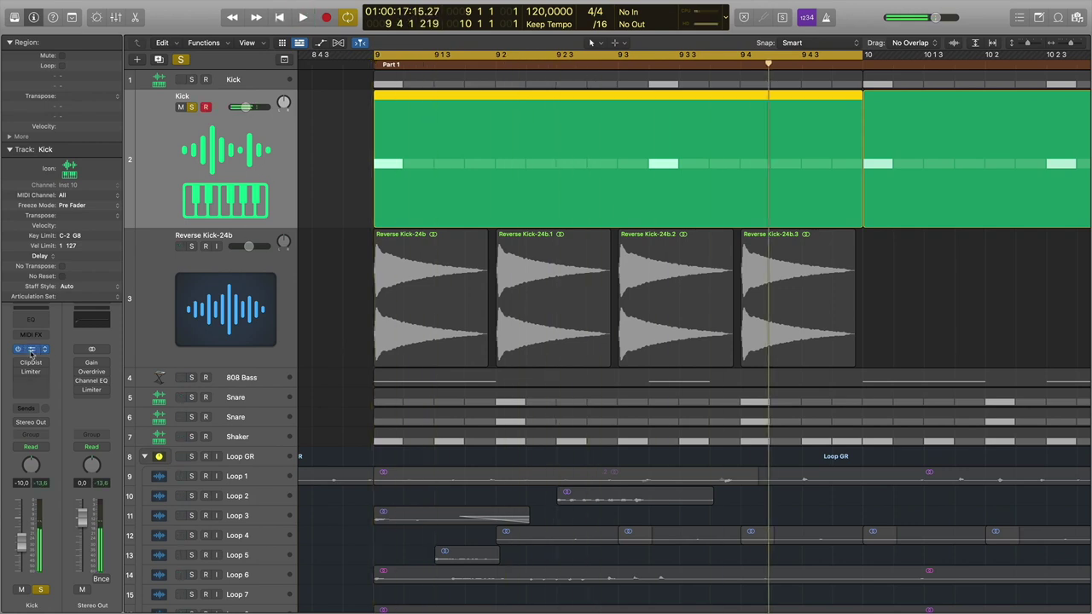
Examine the Kick's sample in Quick Sampler and compare the playing kick with Clip Distortion bypassed and active
click(31, 351)
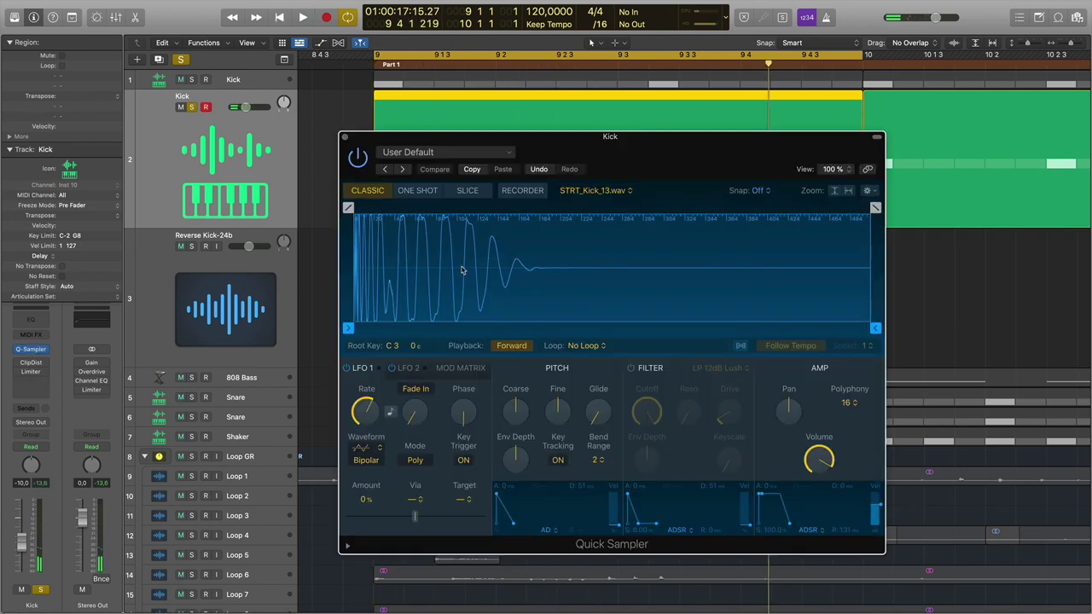
click(344, 137)
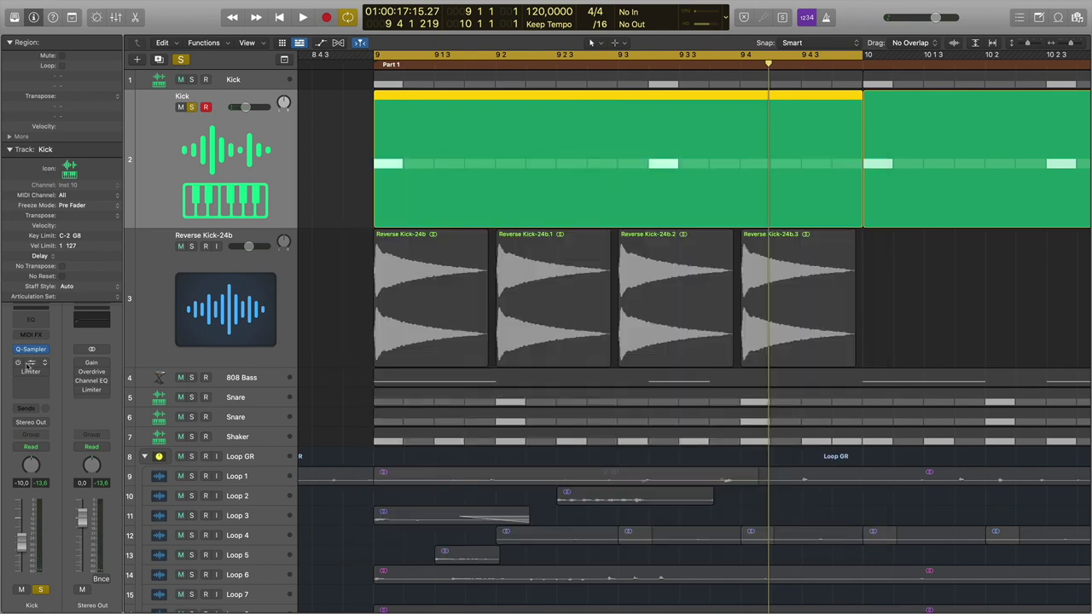
click(29, 365)
key(space)
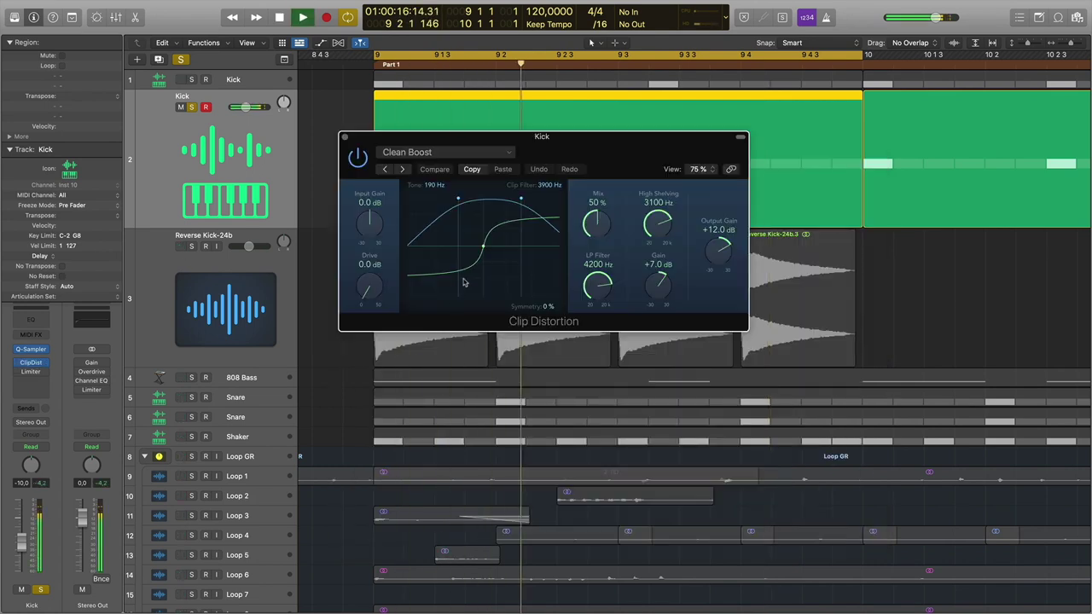
click(358, 157)
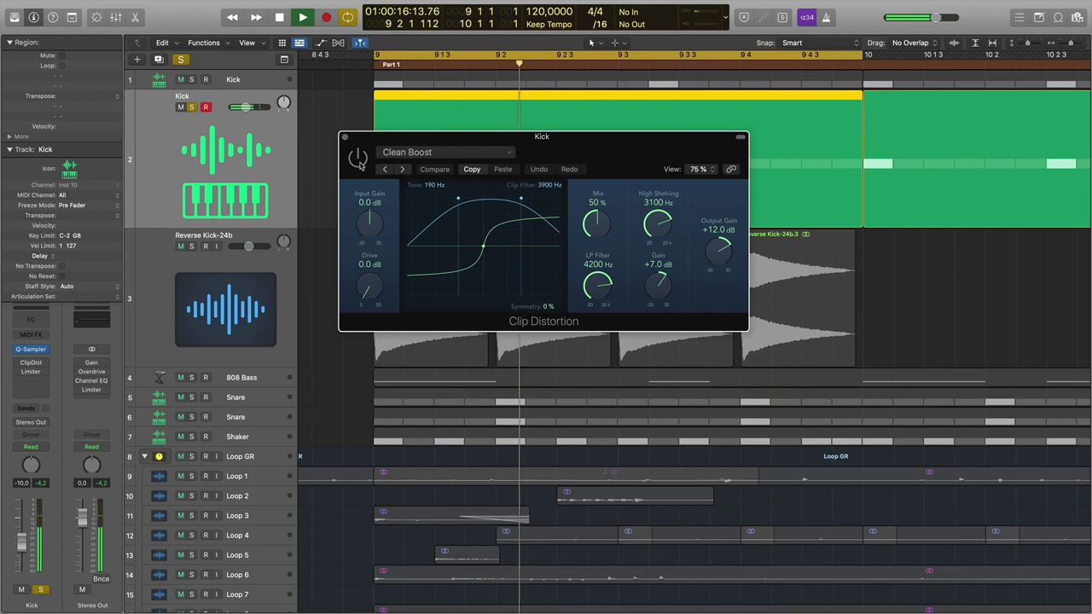
click(358, 157)
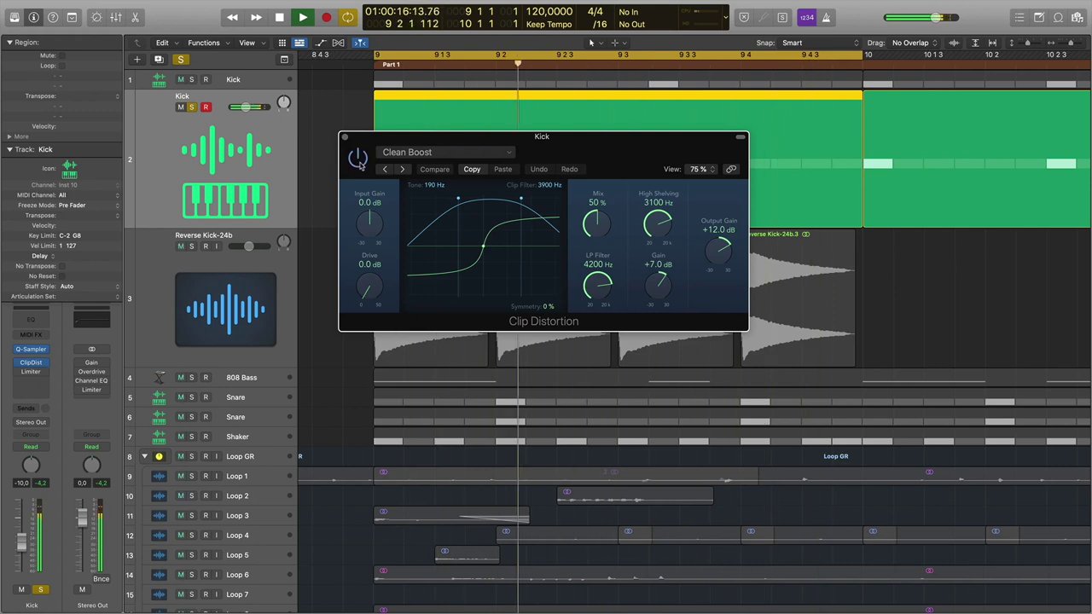
Try a Clip Distortion mix of 52 % during playback, return it to 50 %, and close the plug-in
mouse_move(597, 223)
mouse_down()
mouse_move(601, 189)
mouse_move(609, 245)
mouse_move(610, 232)
mouse_up()
key(space)
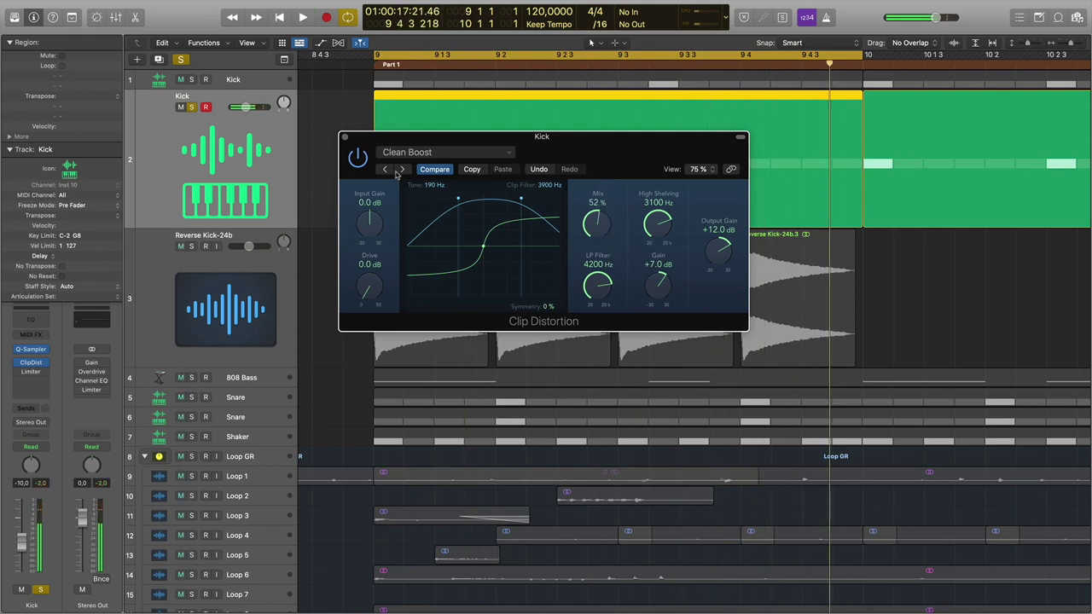
drag(594, 225, 595, 227)
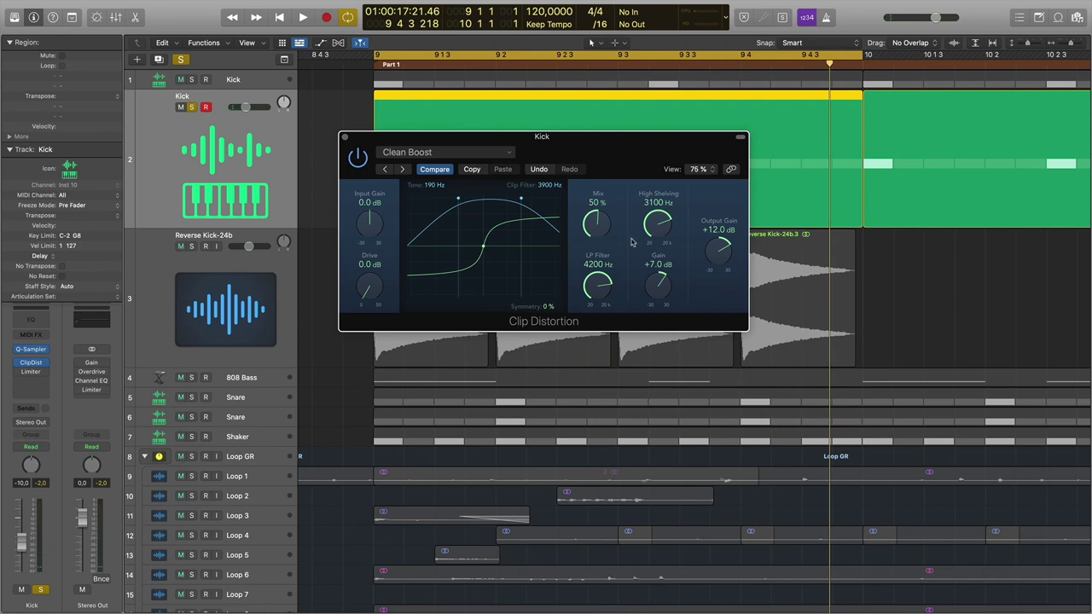
click(344, 137)
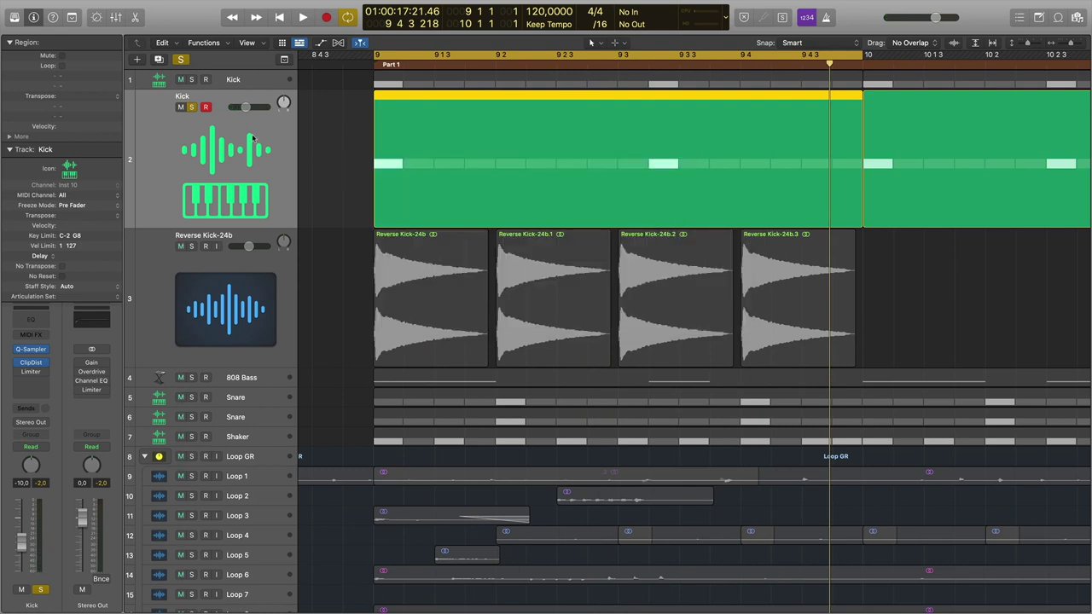
Review the Kick's Quick Sampler waveform and Clip Distortion settings, close both plug-ins, and bypass Clip Distortion
click(34, 350)
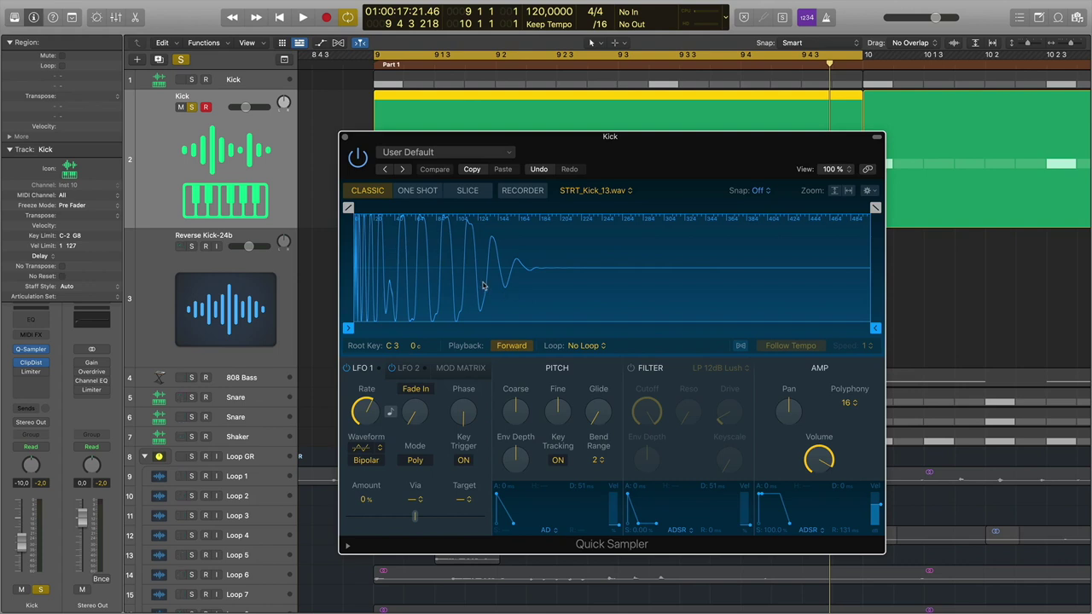
click(344, 139)
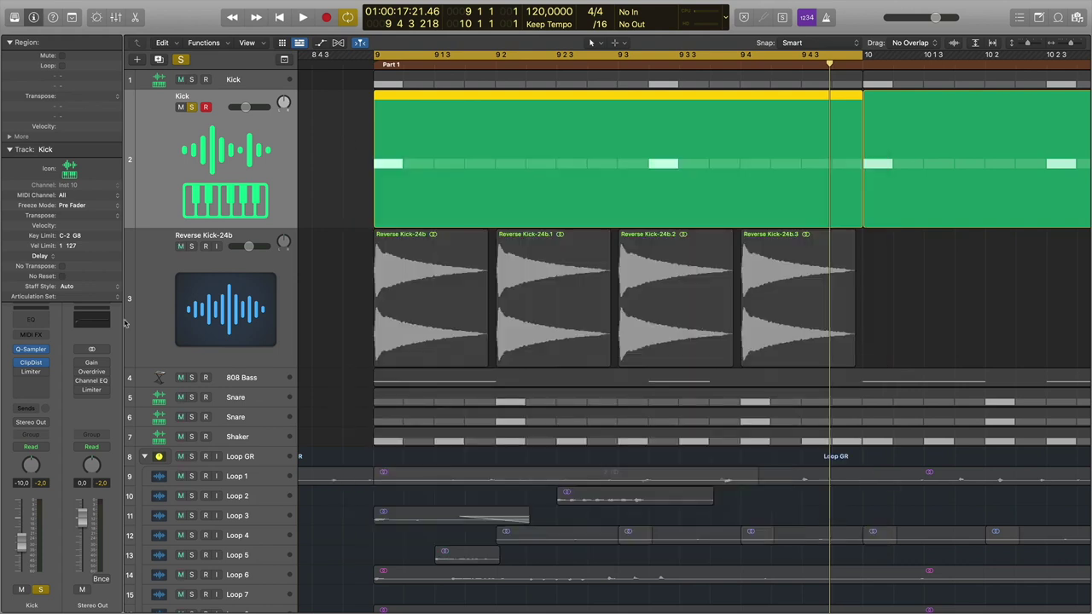
click(31, 363)
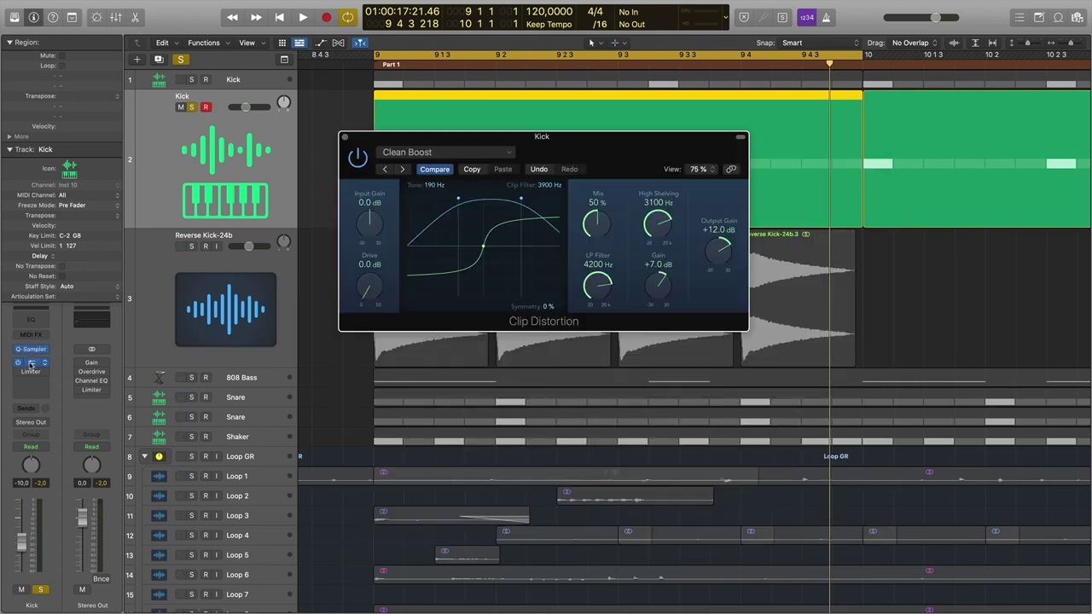
click(30, 363)
mouse_move(17, 366)
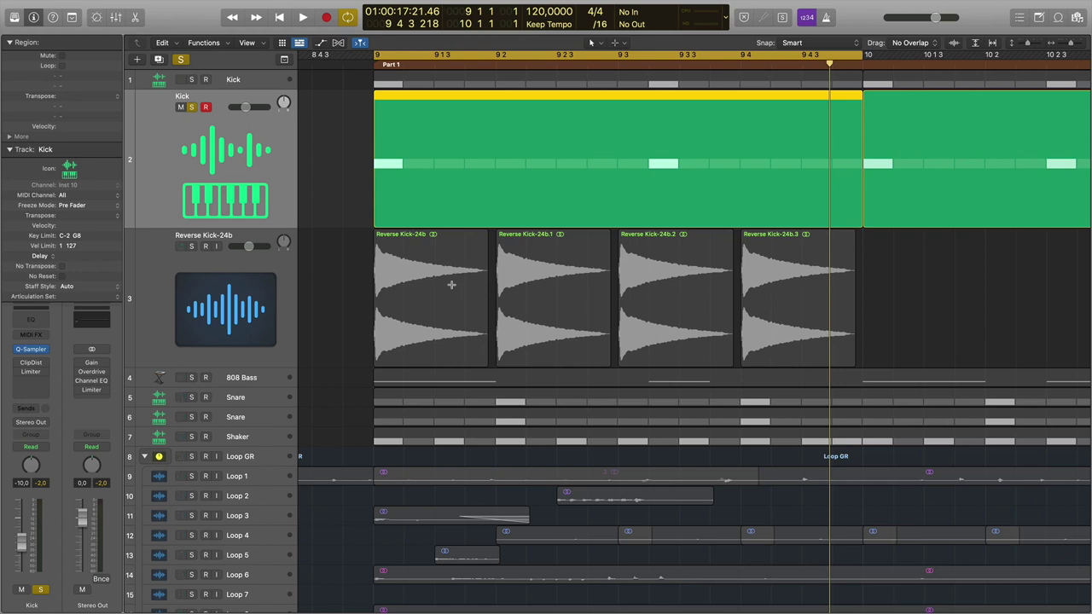
Turn off the Kick track's solo and select the Reverse Kick-24b track
key(super+Left)
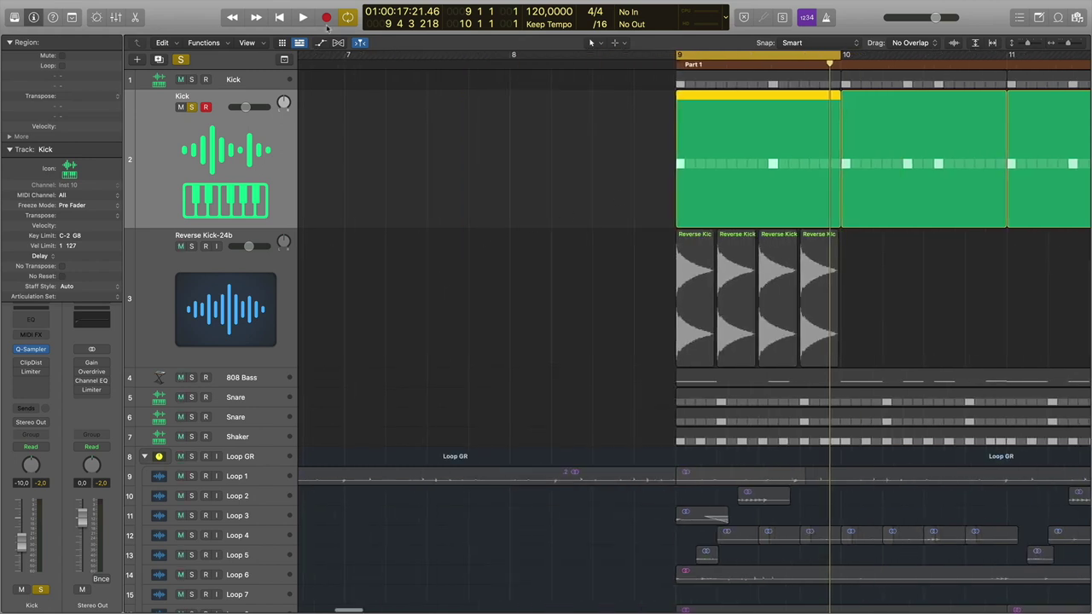
scroll(717, 165, right, 5)
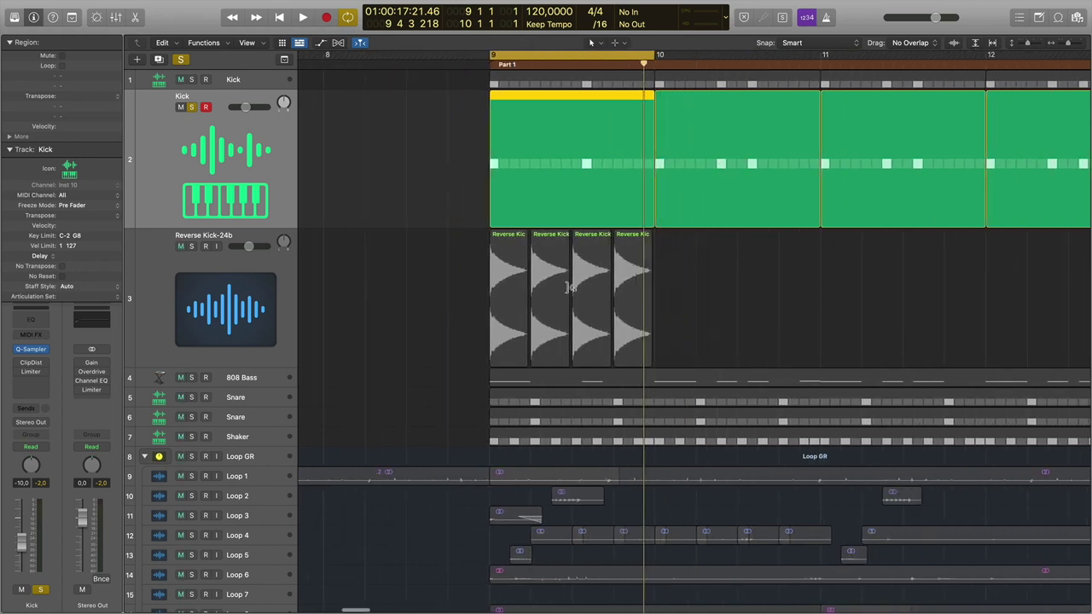
click(191, 107)
click(252, 262)
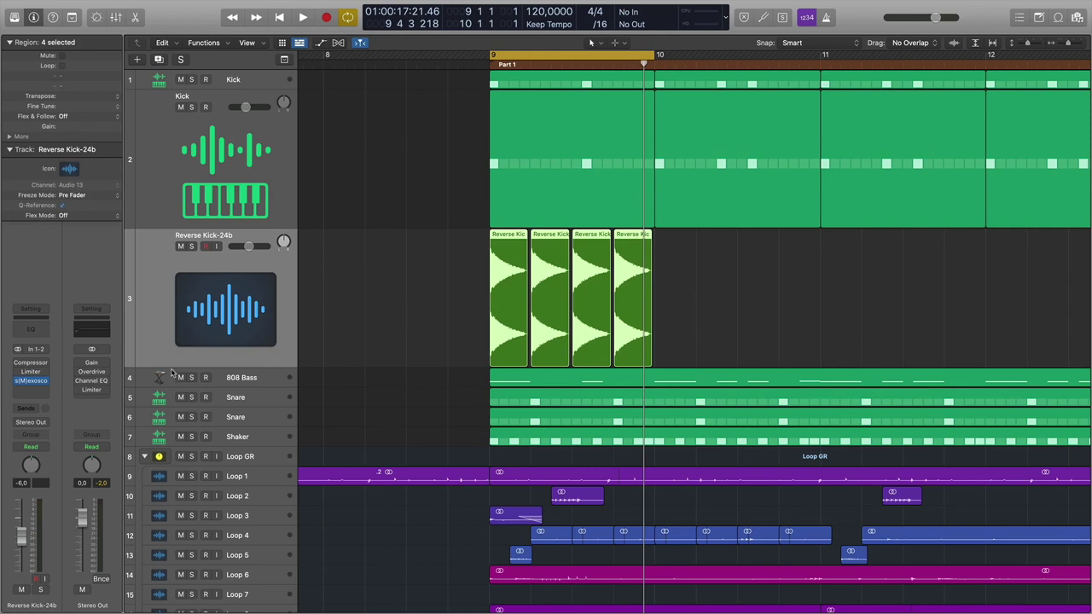
Insert a stereo MultiMeter in the empty effect slot after s(M)exoscope on the Reverse Kick-24b track
click(47, 393)
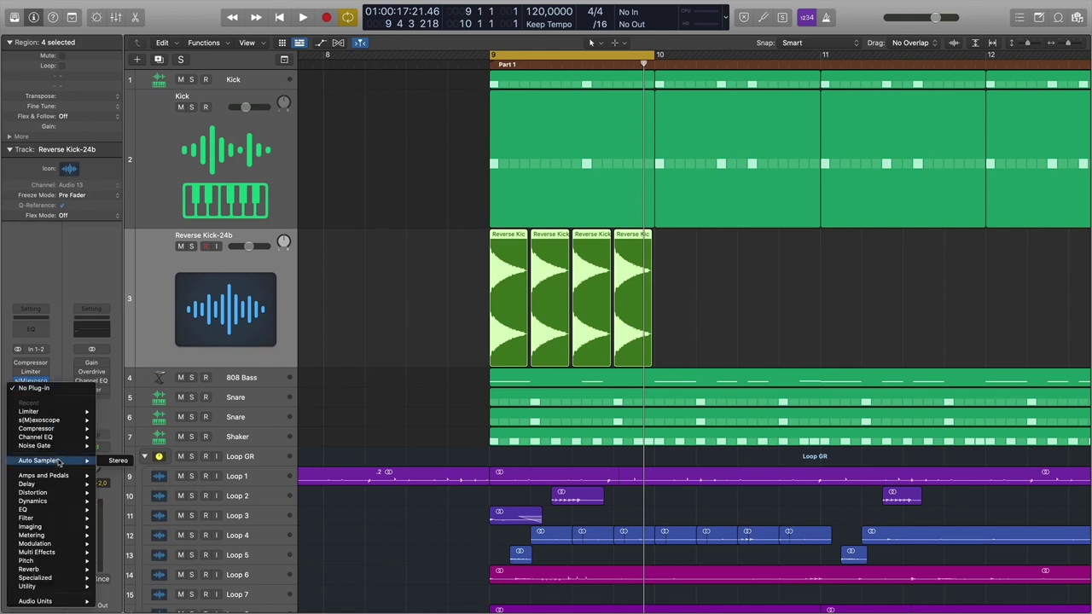
mouse_move(61, 479)
mouse_move(167, 489)
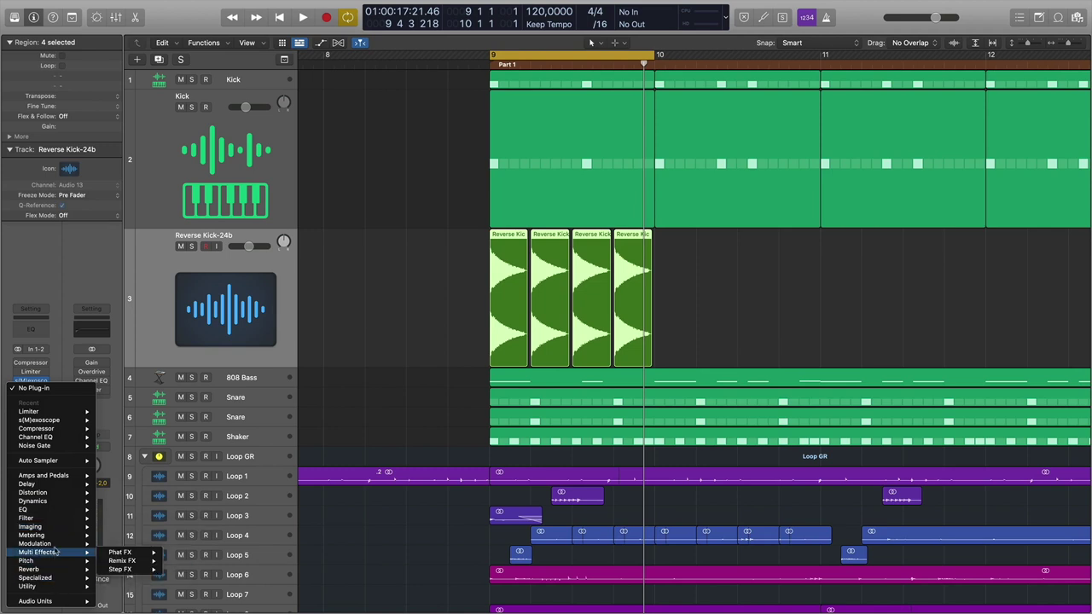
mouse_move(140, 570)
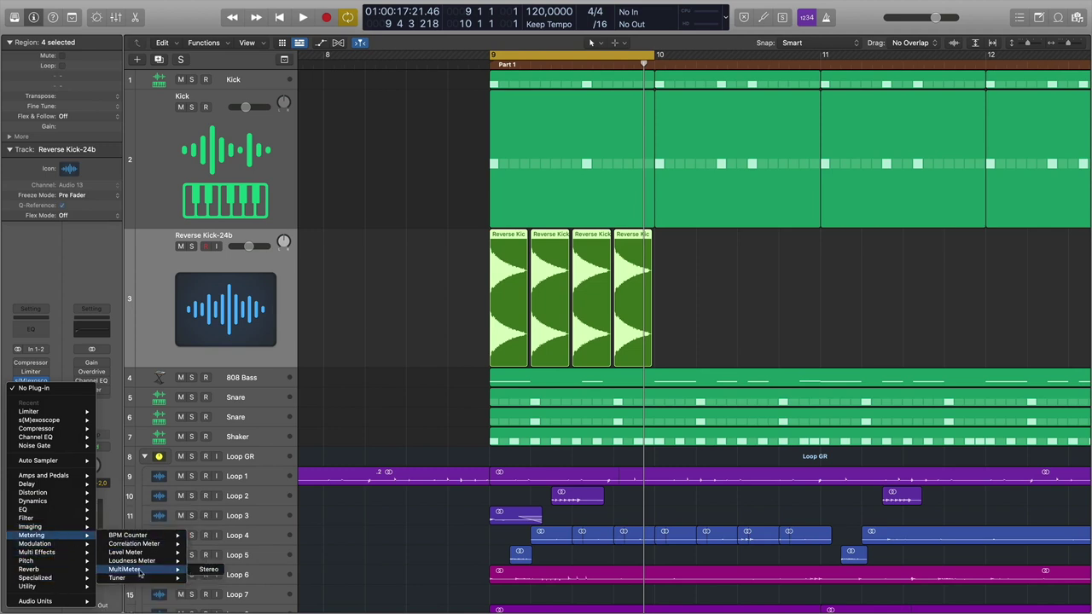
click(203, 569)
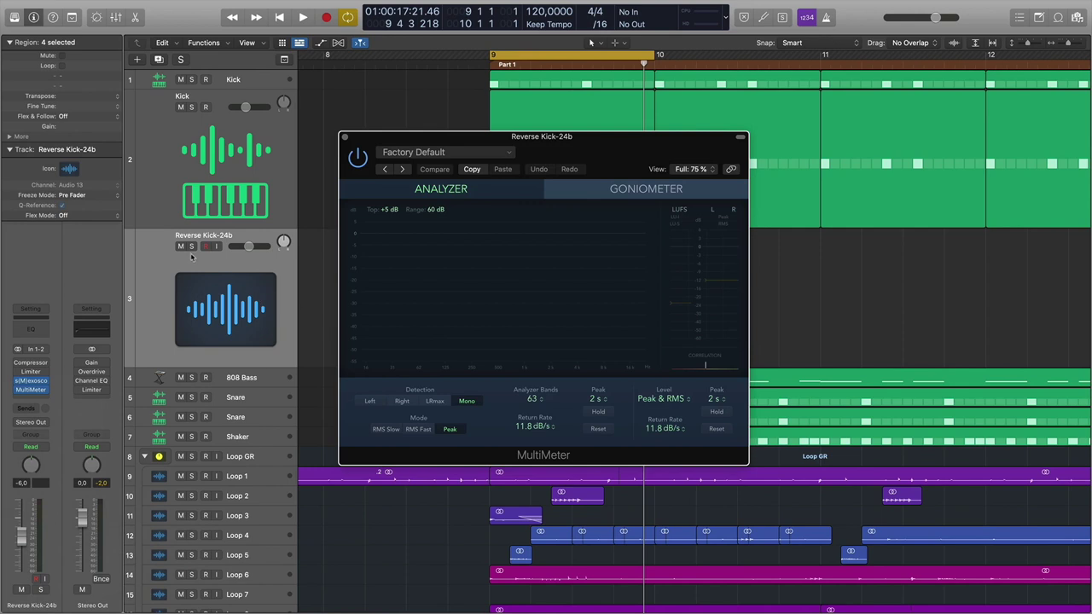
Solo the Reverse Kick-24b track and examine its spectrum and correlation in MultiMeter during playback
key(space)
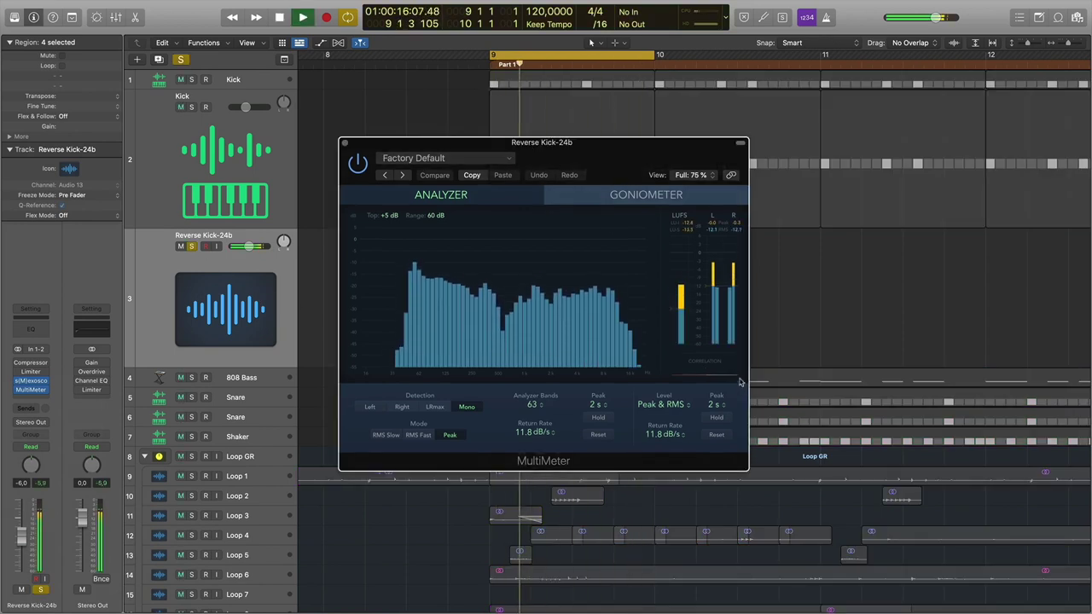
key(space)
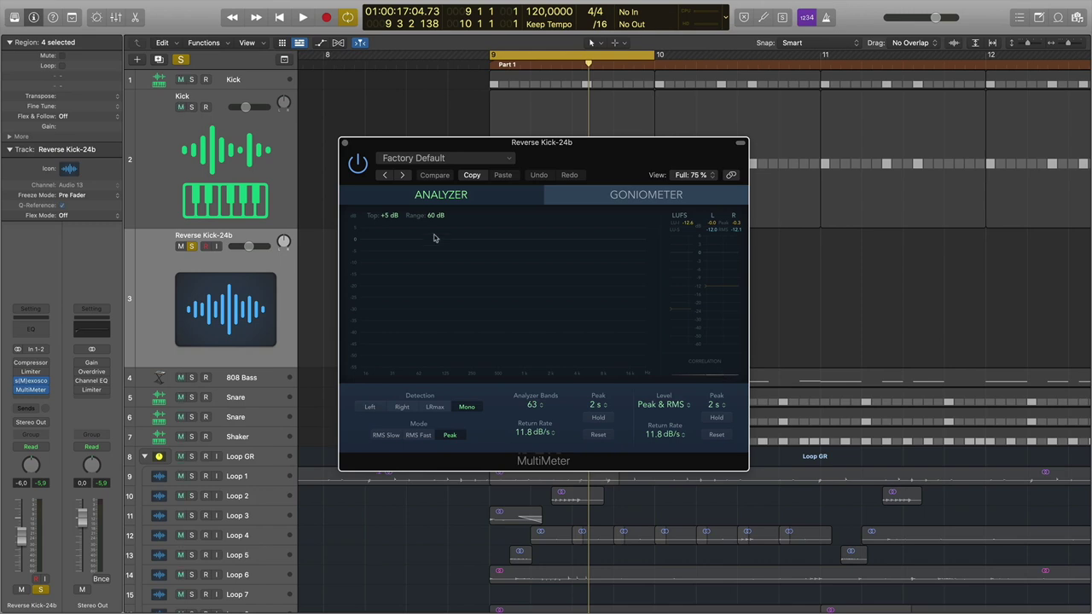
click(343, 143)
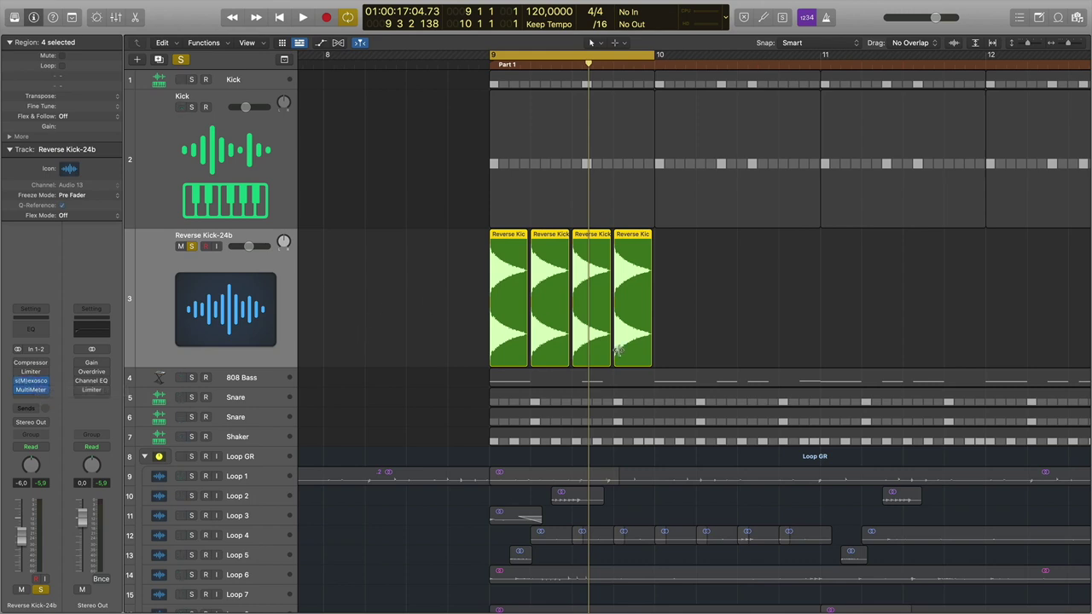
click(31, 391)
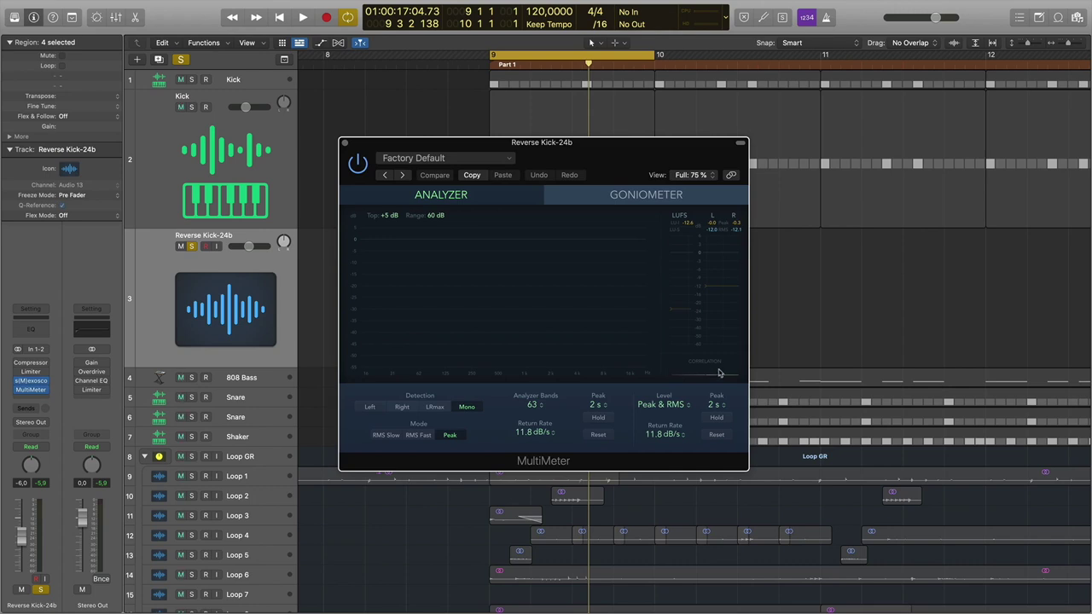
Insert Ozone 9 Imager after MultiMeter on the Reverse Kick-24b track, close its window, and remove the plug-in
click(33, 401)
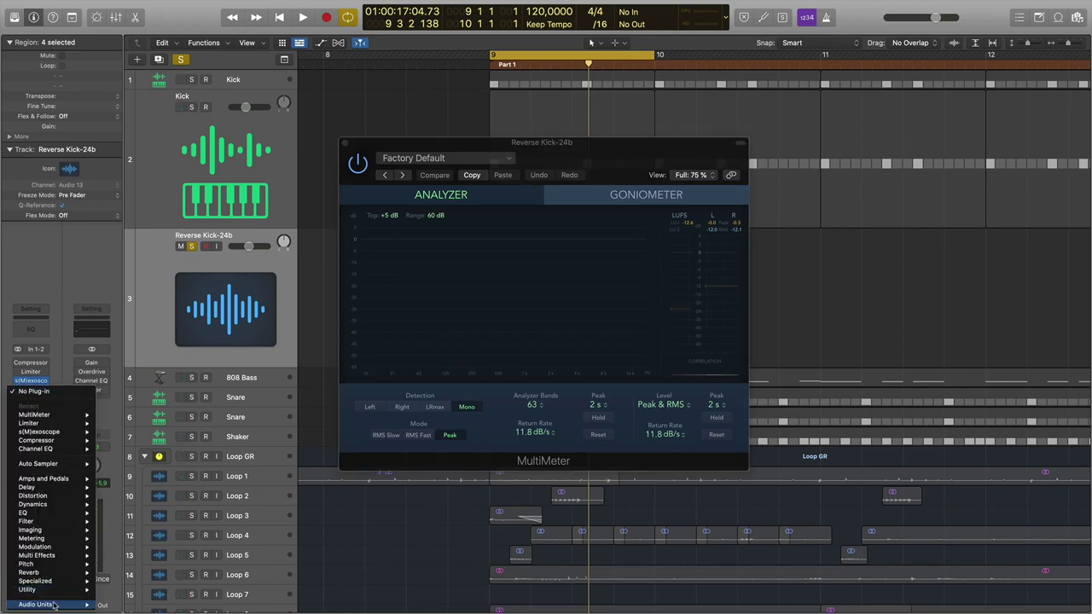
mouse_move(54, 605)
mouse_move(150, 577)
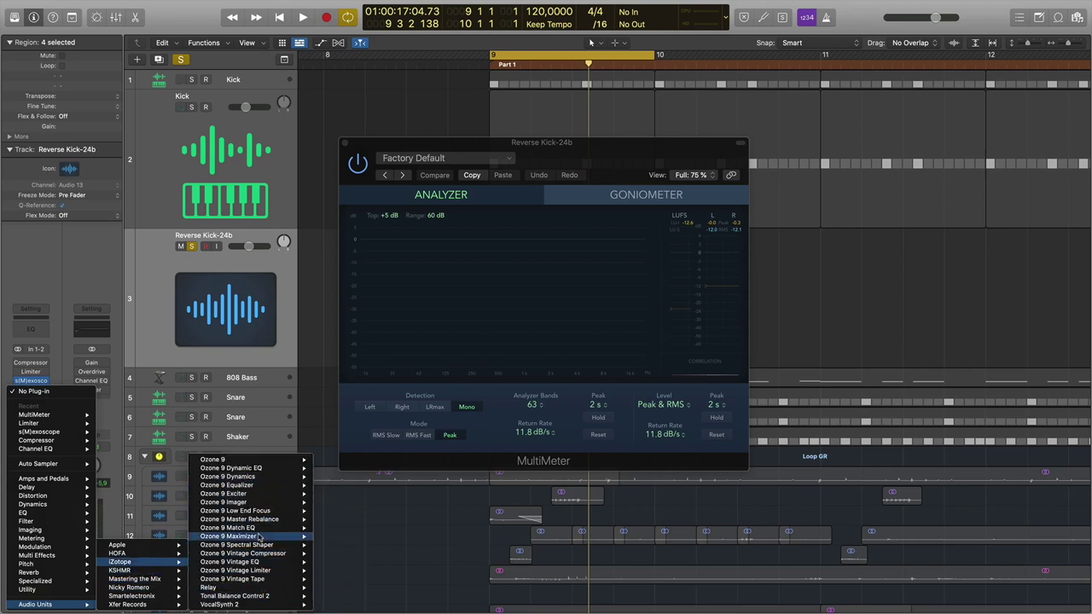
click(382, 304)
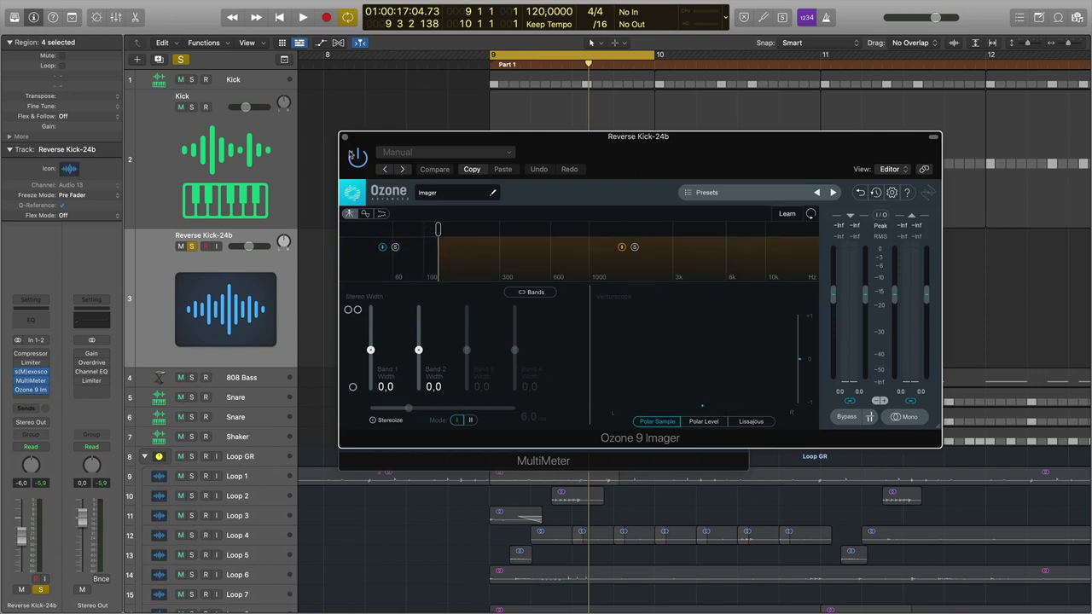
click(344, 137)
click(48, 391)
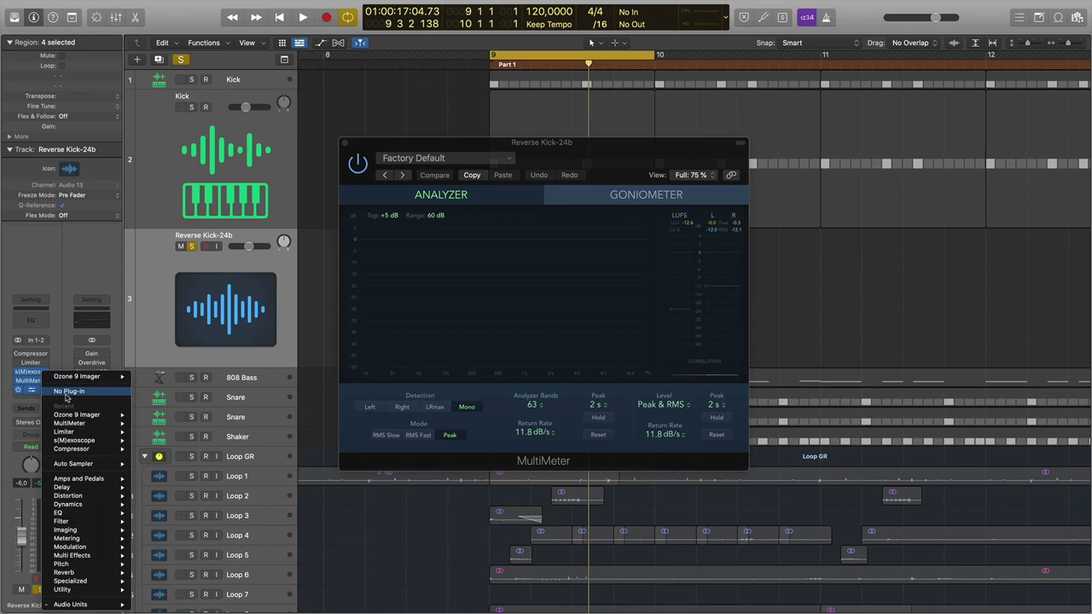
click(67, 392)
click(46, 392)
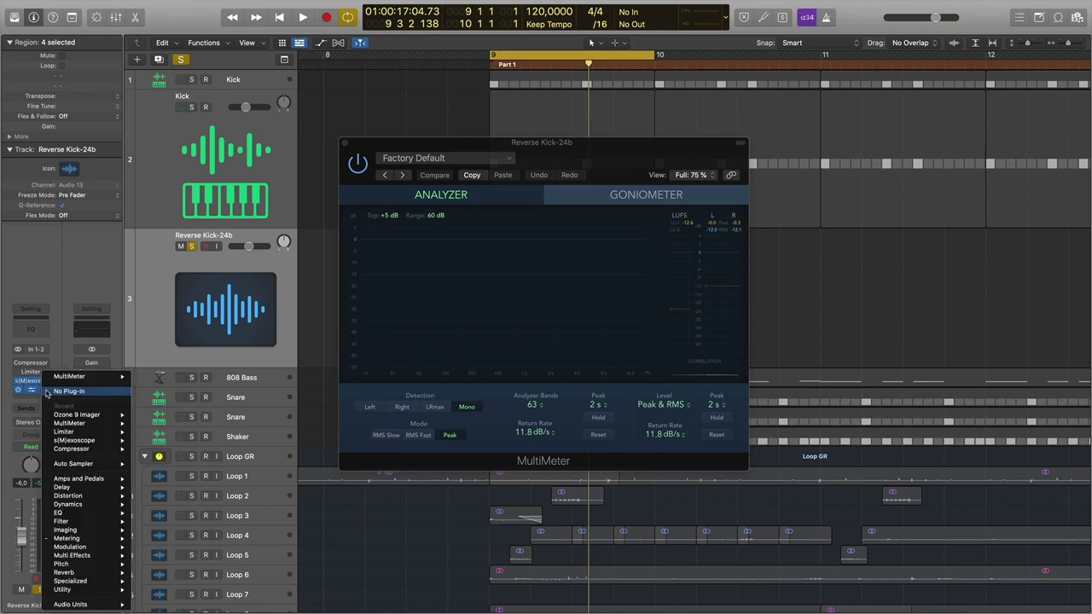
mouse_move(95, 558)
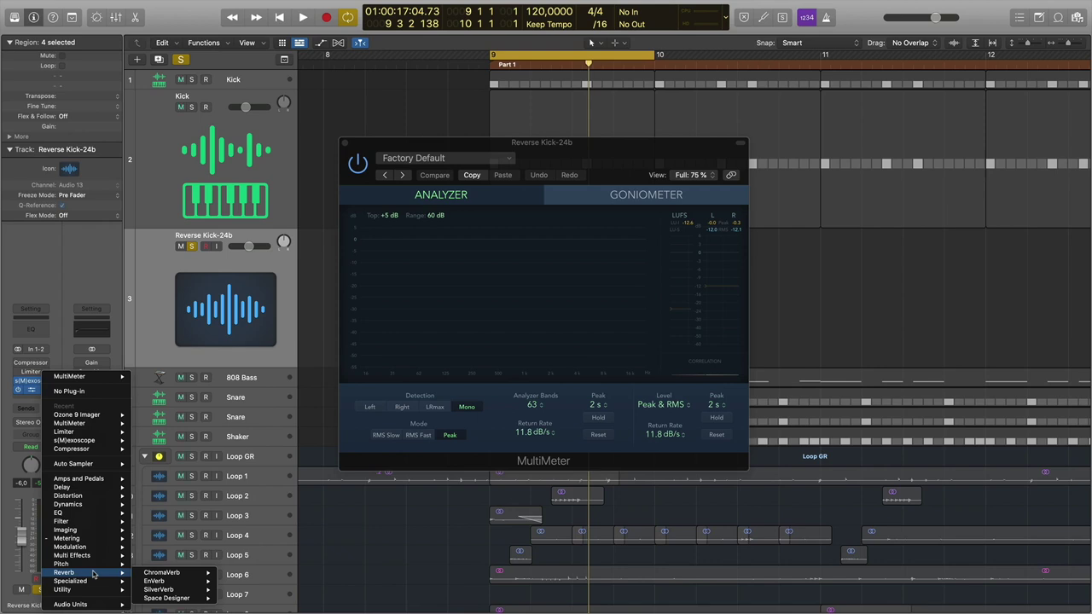
mouse_move(184, 573)
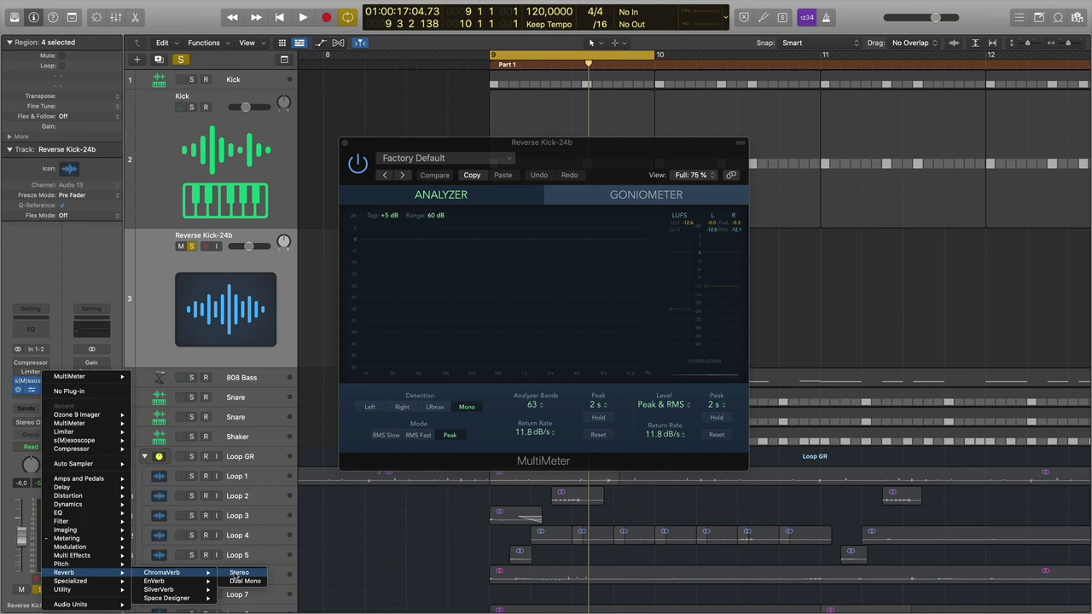
click(110, 295)
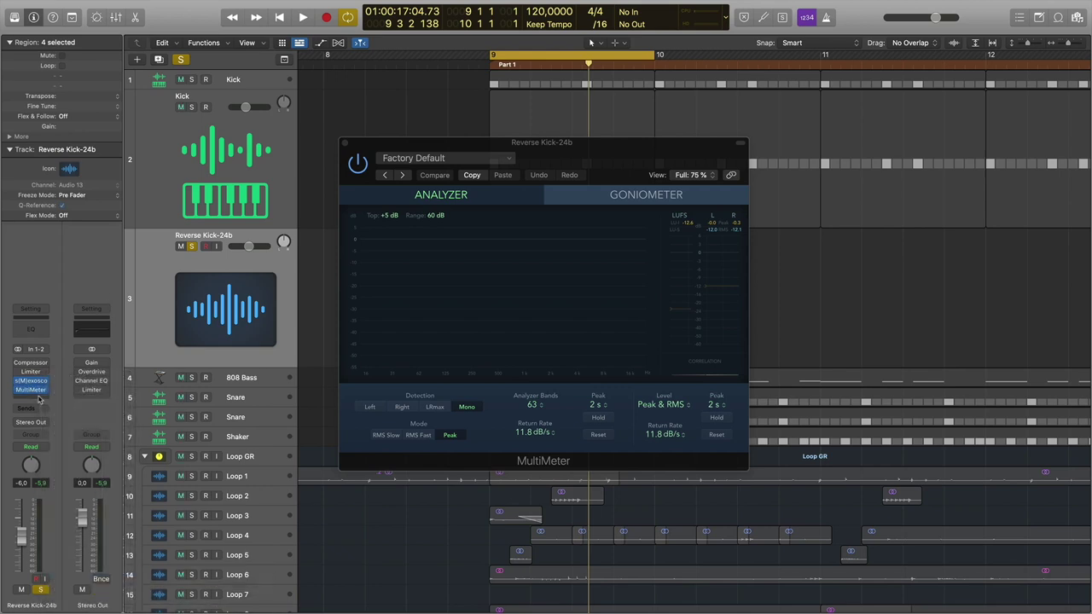
click(36, 390)
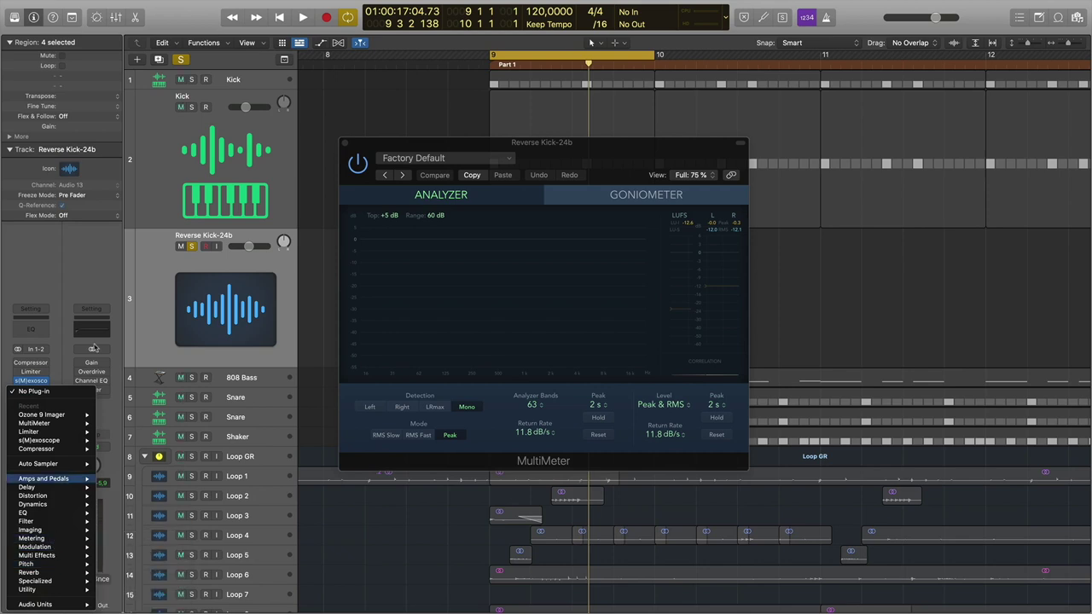
click(72, 330)
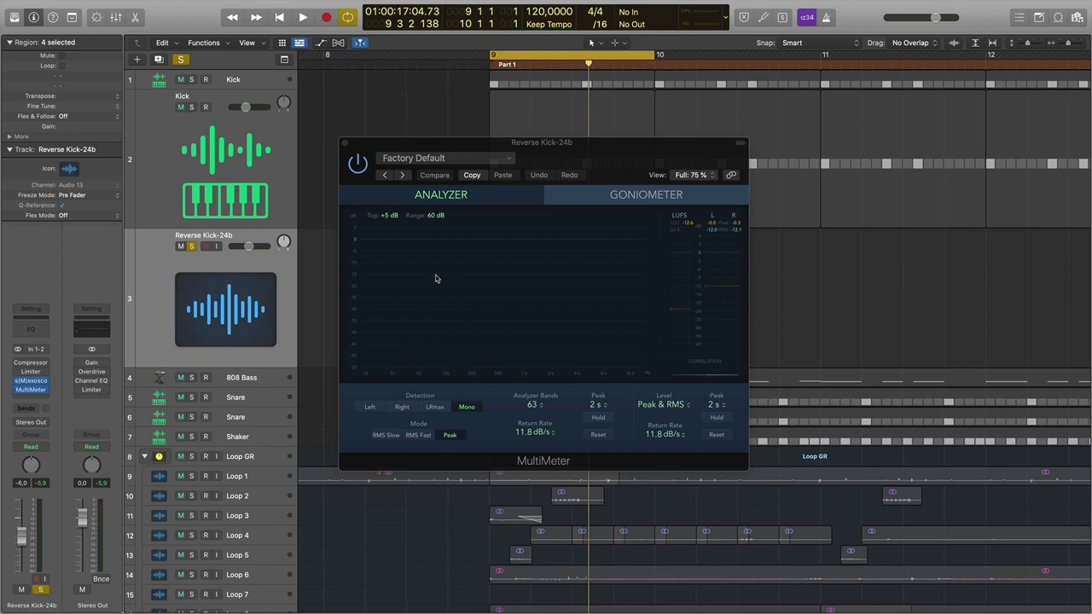
Close MultiMeter, return the playhead to the start of bar 9, and zoom in on the four Reverse Kick-24b regions
click(343, 143)
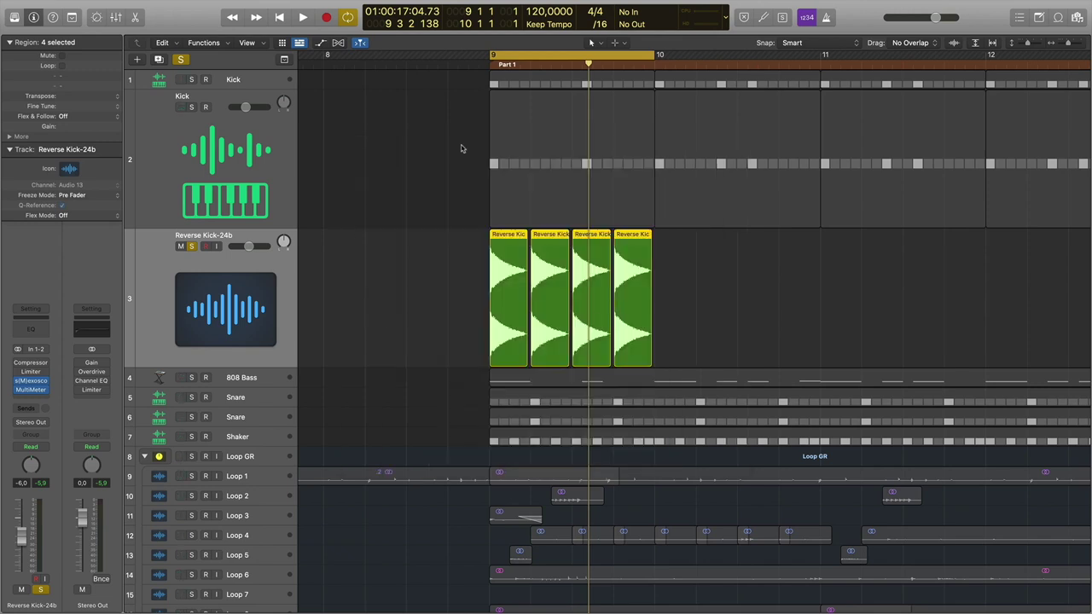
key(space)
key(super+Right)
key(super+Right)
scroll(529, 164, right, 3)
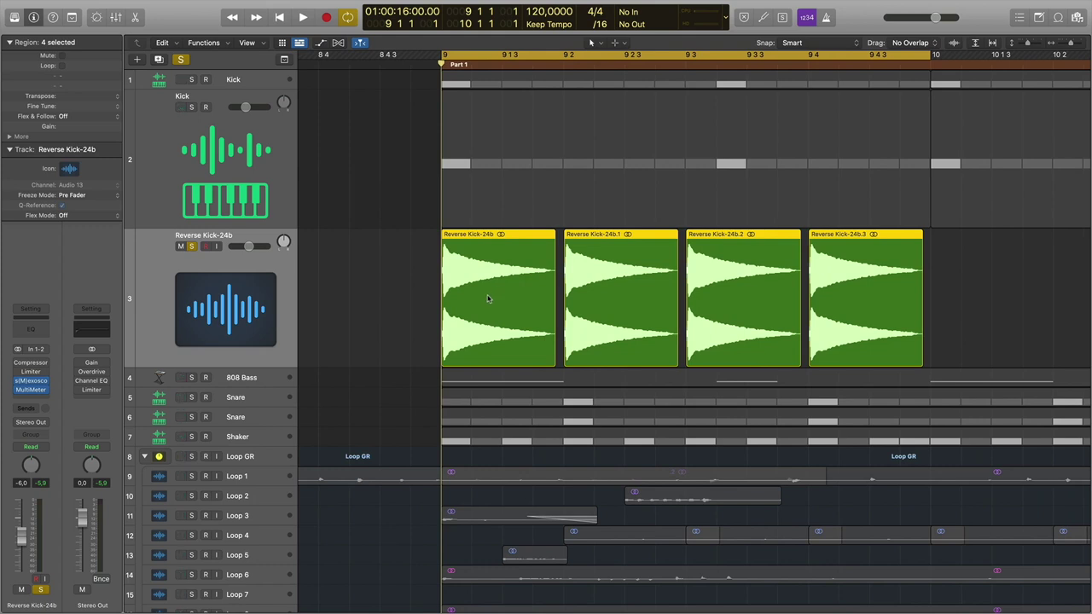
scroll(488, 299, right, 1)
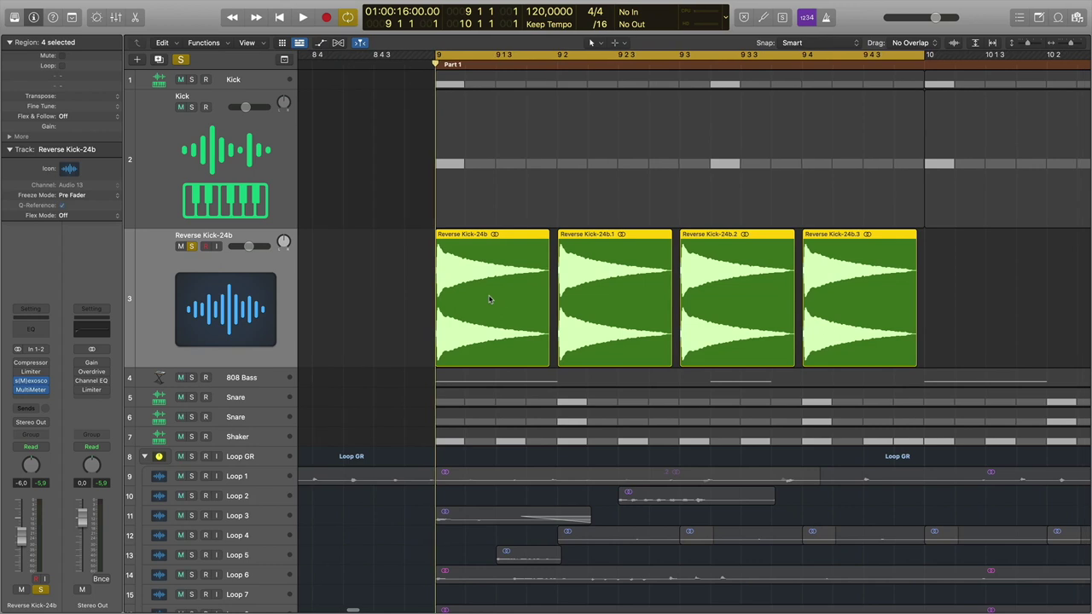